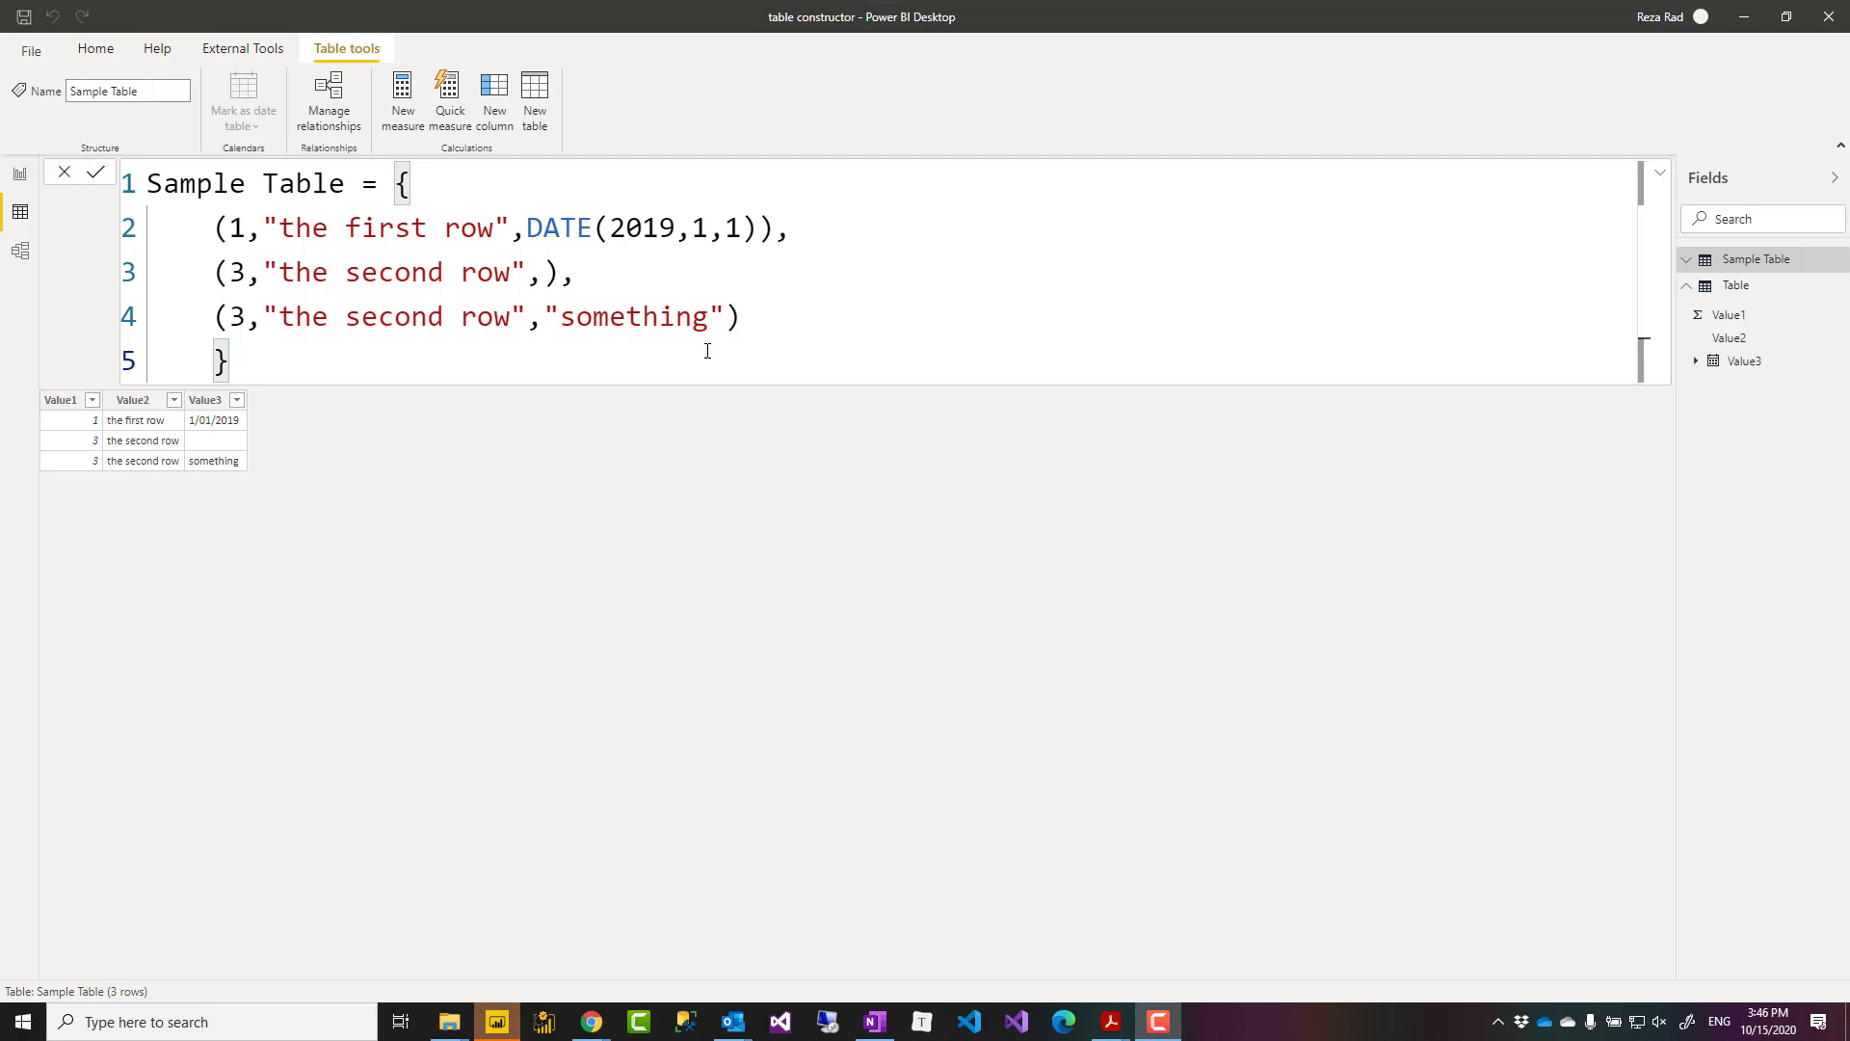
Highlight the existing multi-row table constructor brace to brace to review it.
left_click(278, 364)
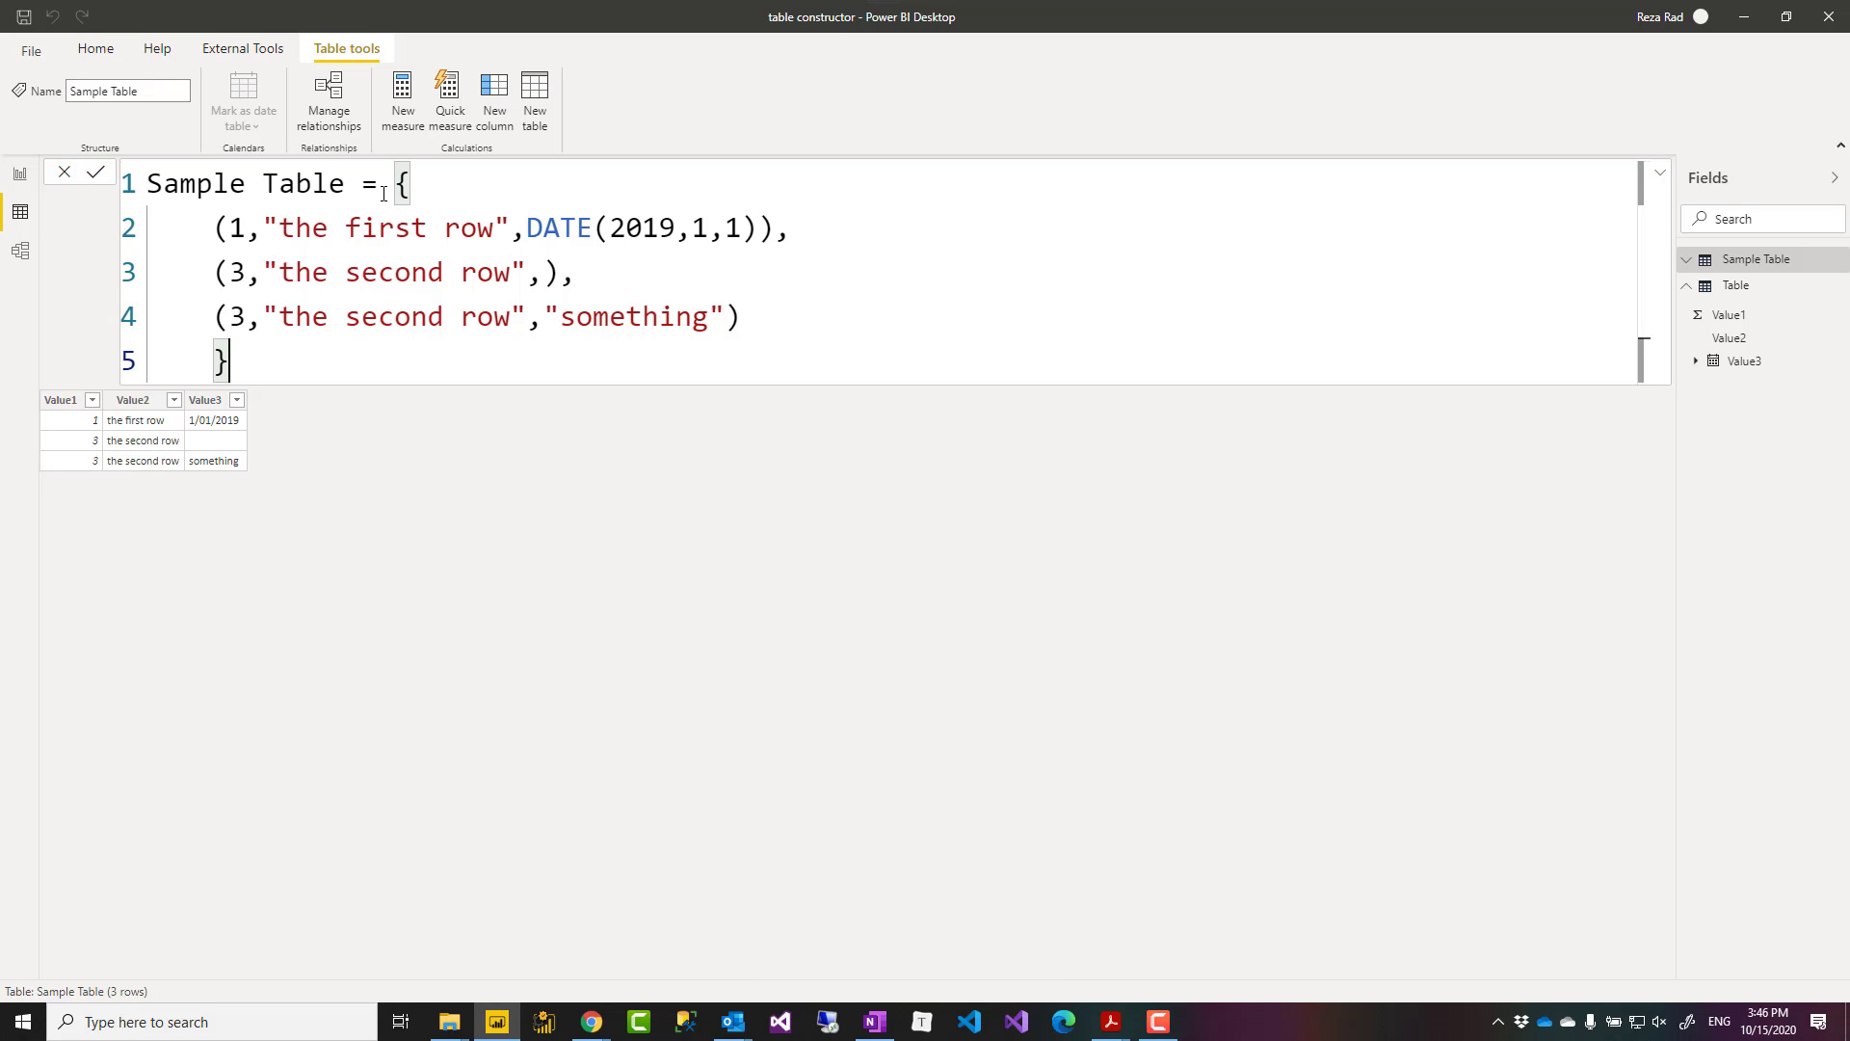
left_click_drag(395, 185, 240, 363)
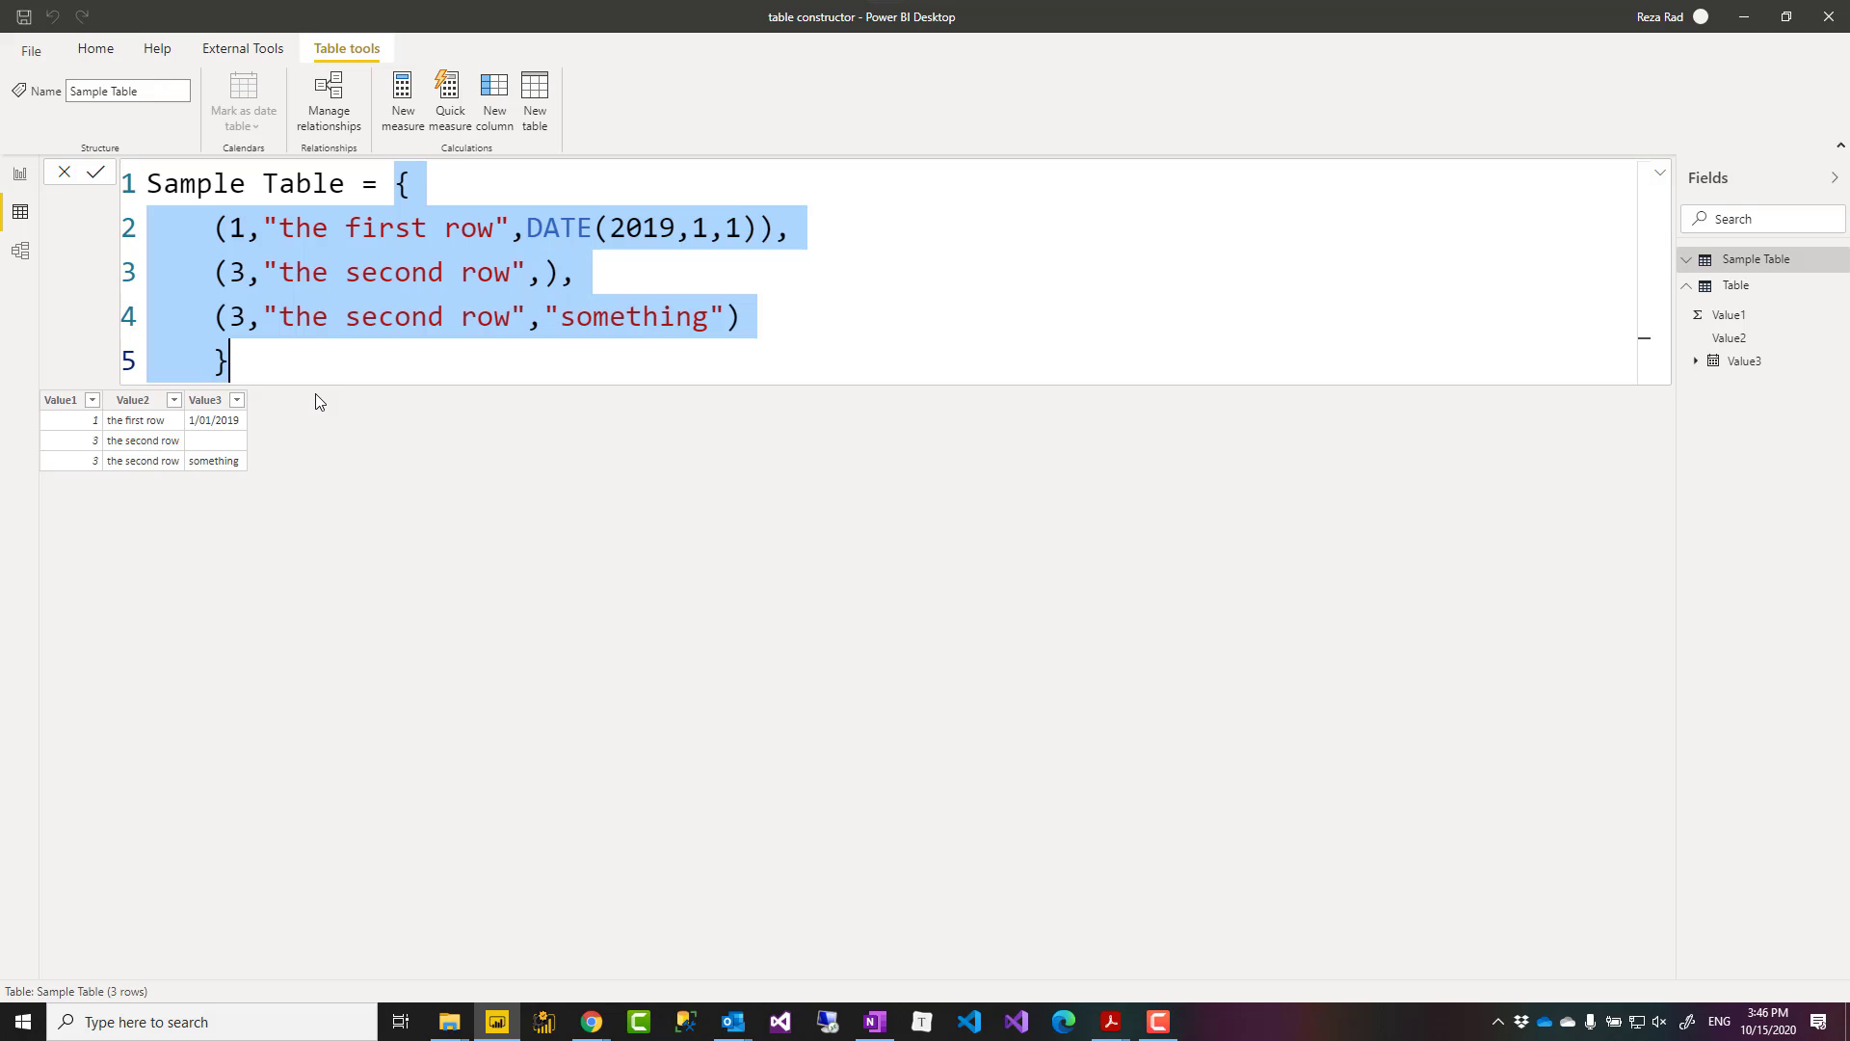
left_click(323, 350)
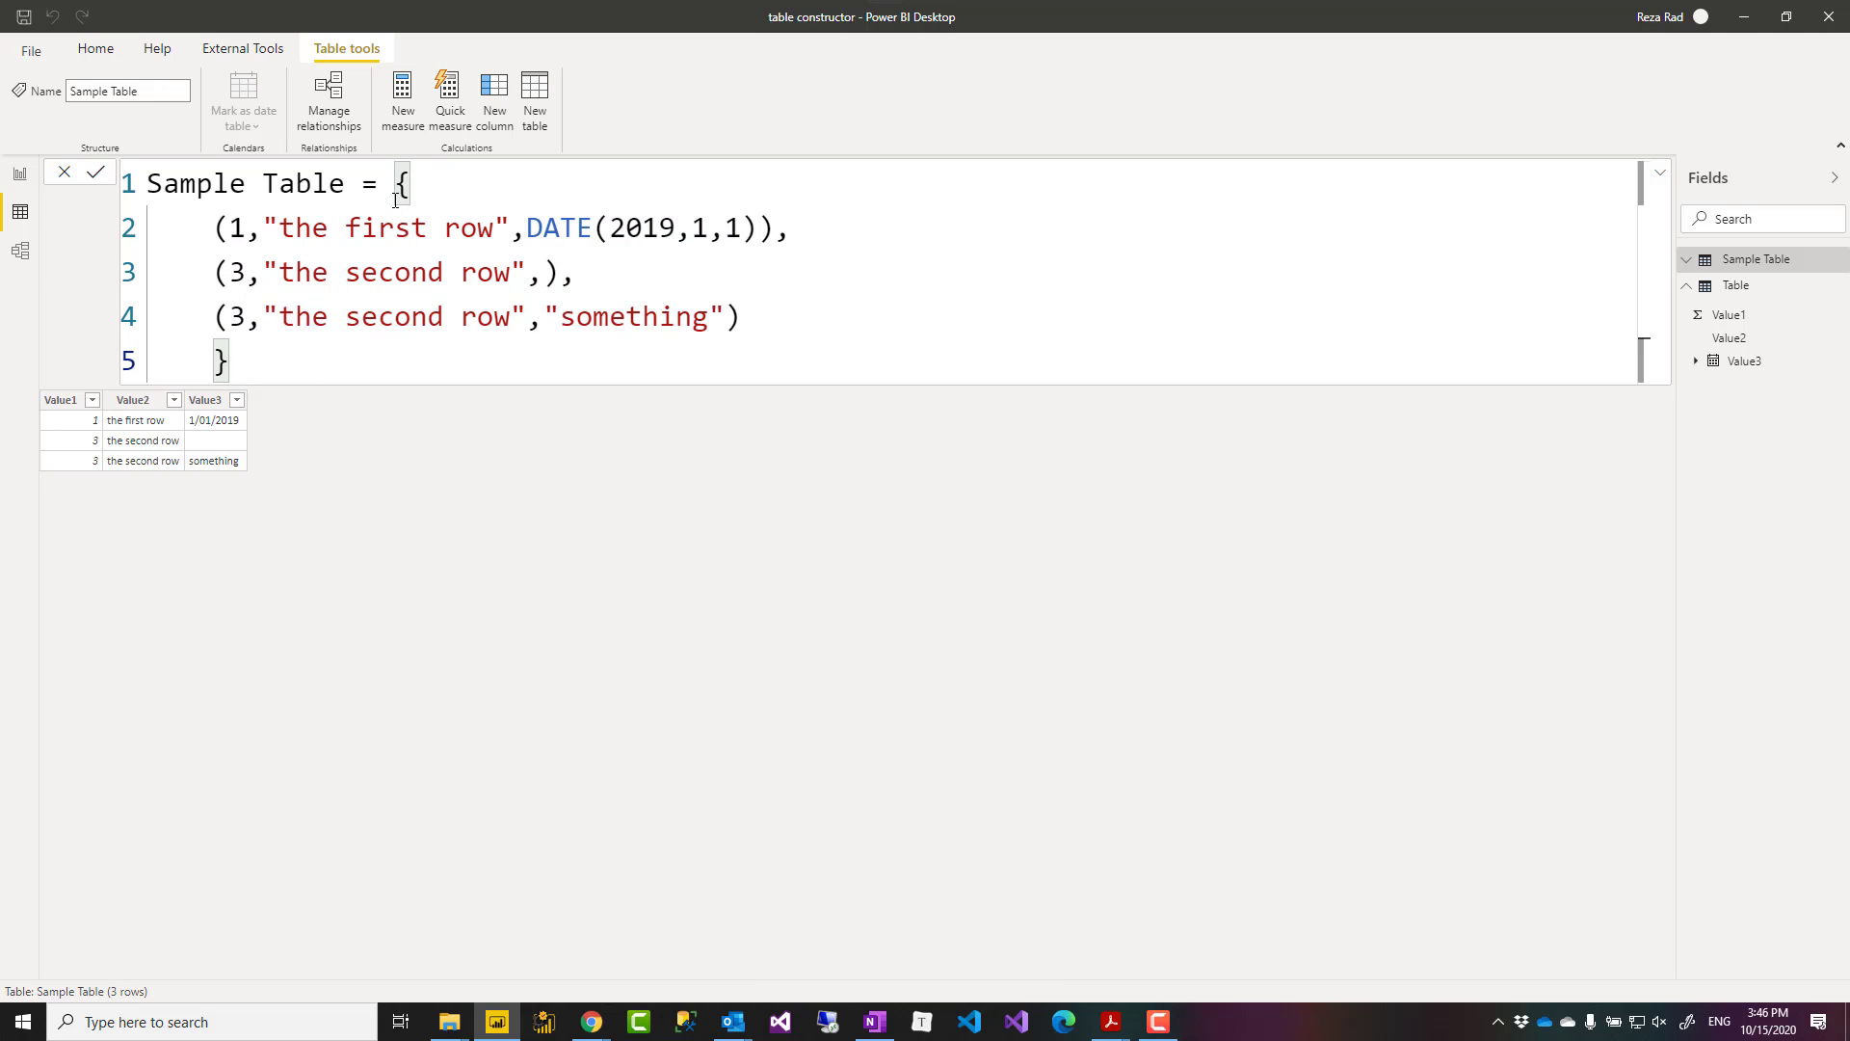
left_click_drag(395, 183, 344, 354)
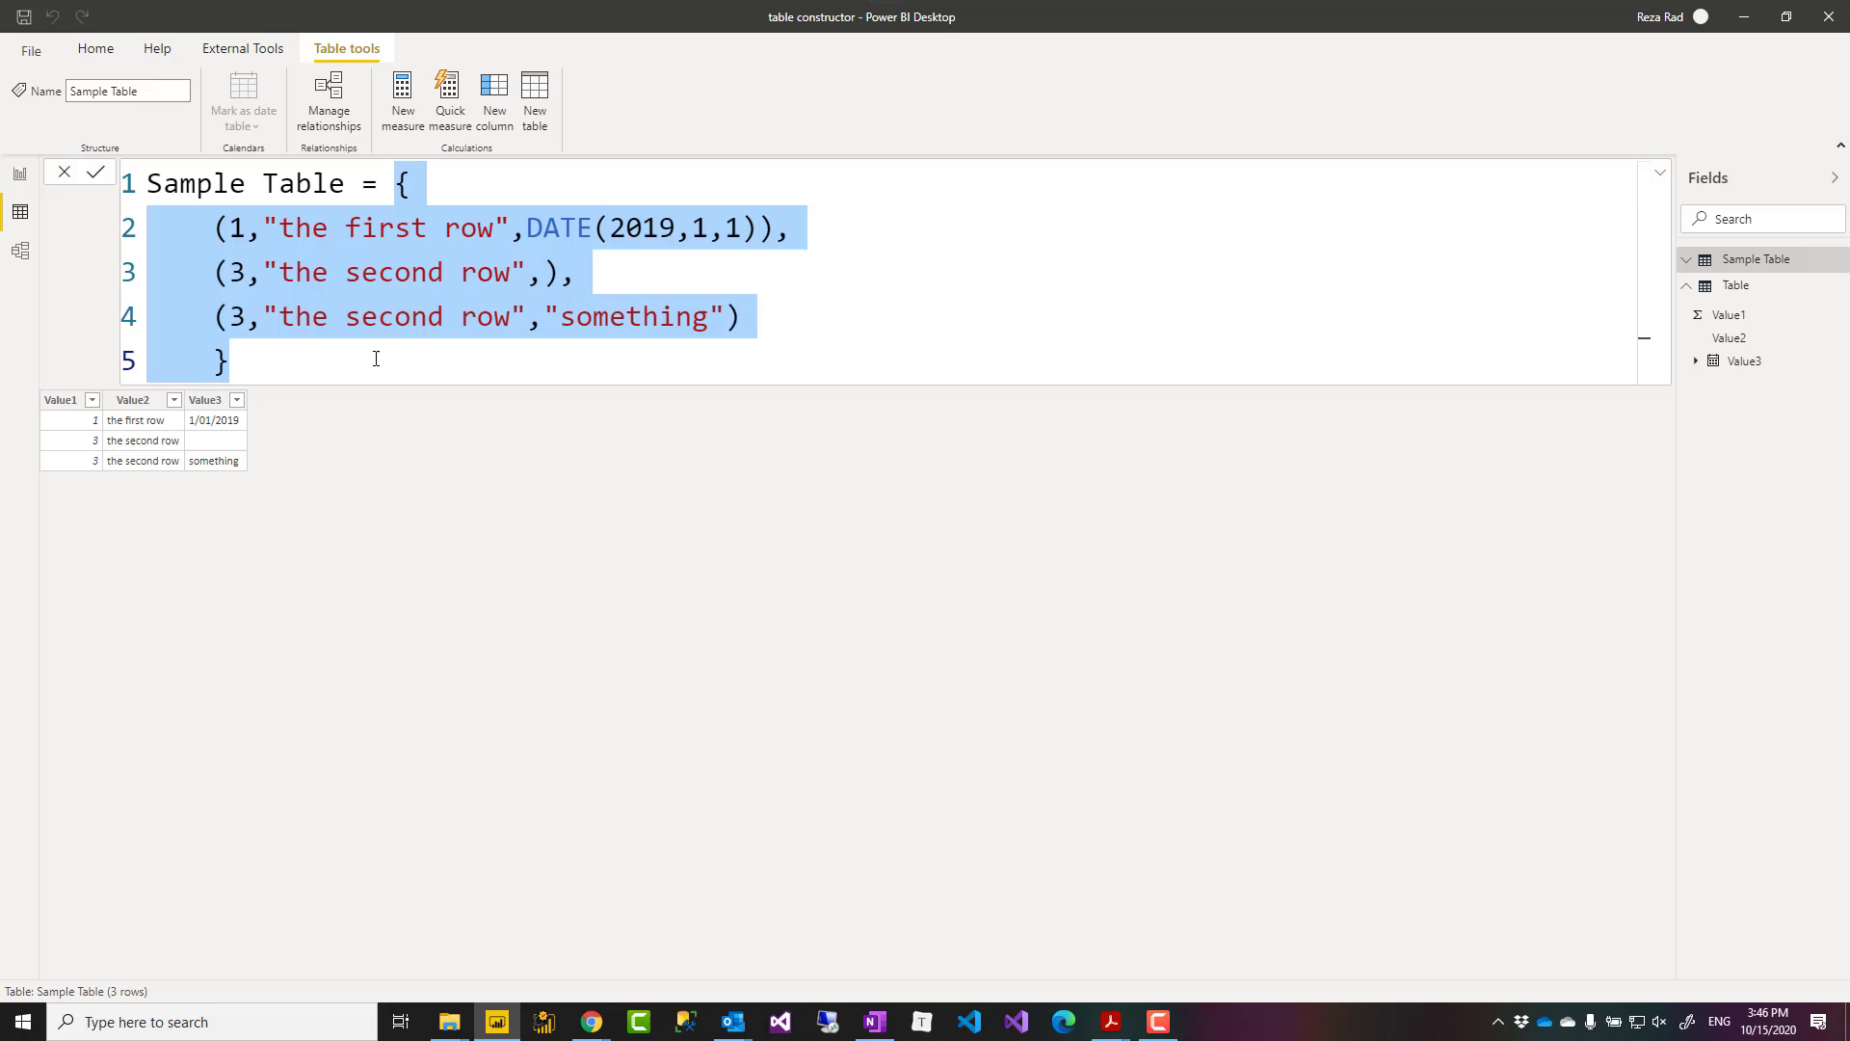
left_click(376, 359)
left_click_drag(395, 183, 345, 364)
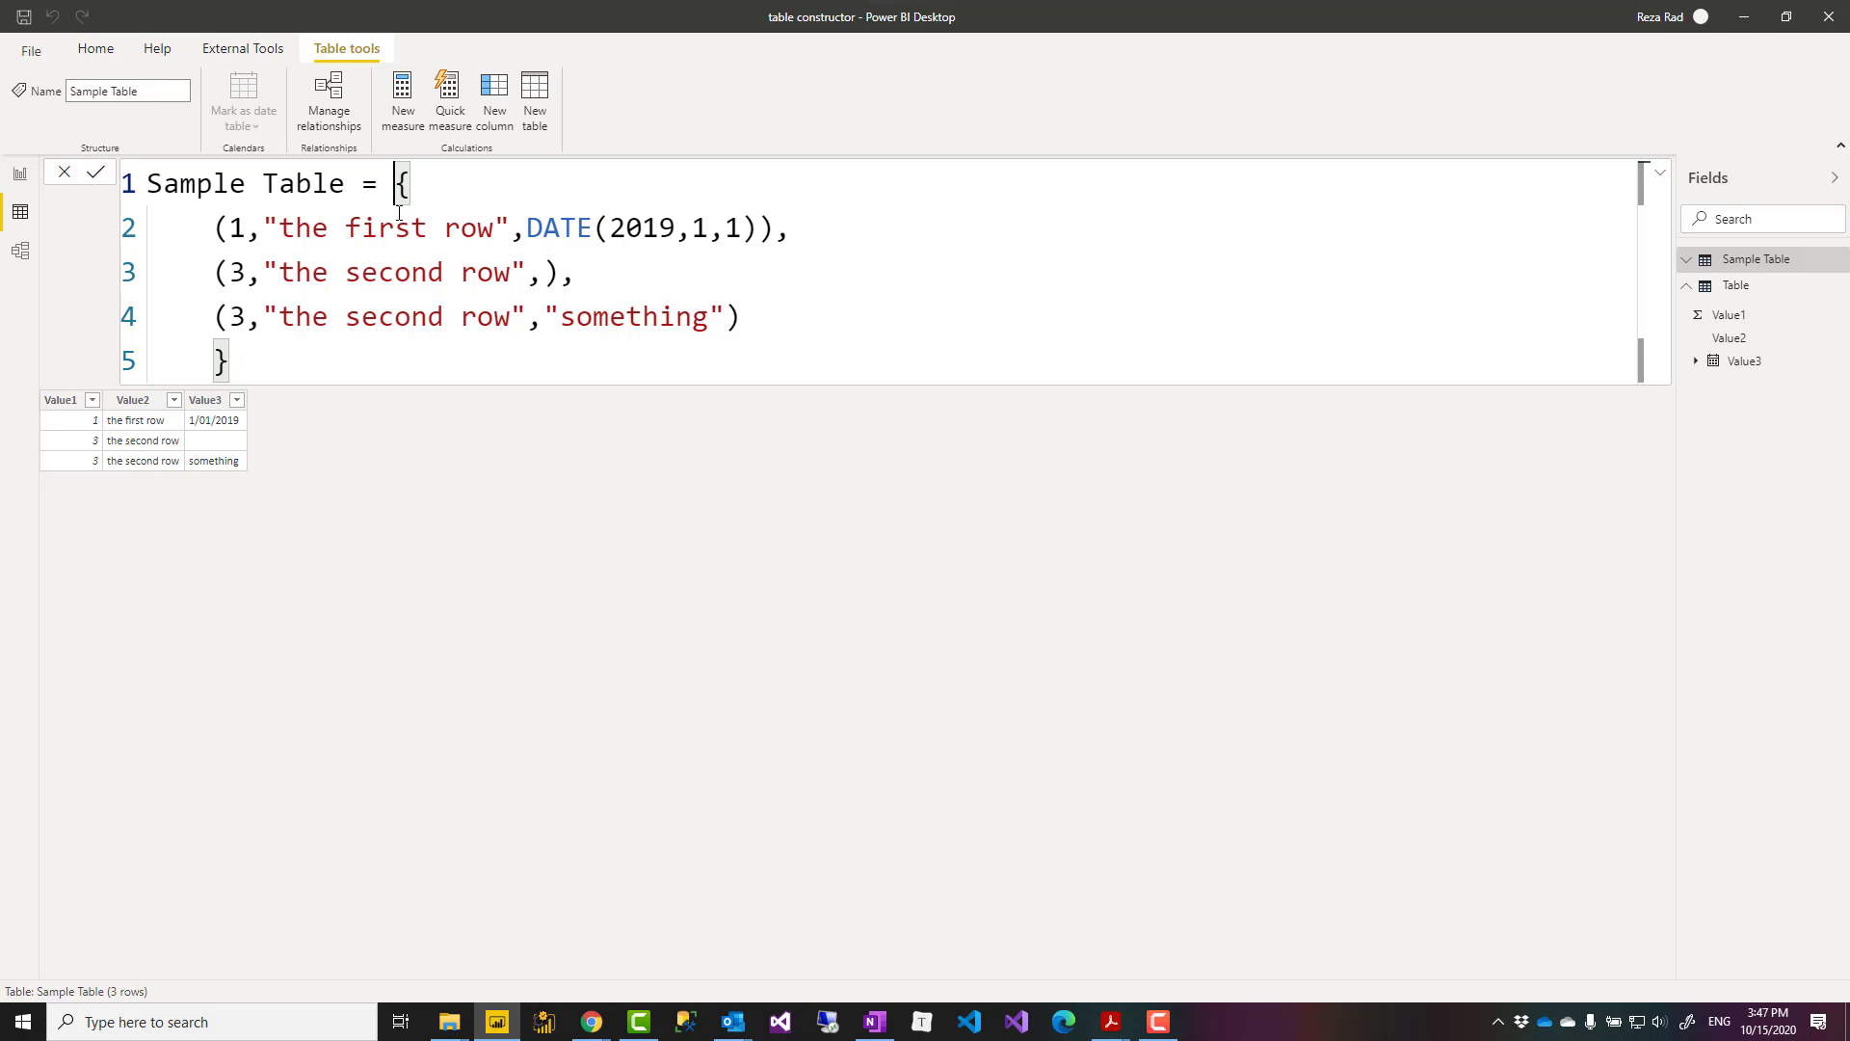
left_click_drag(392, 186, 355, 369)
left_click(421, 351)
Jump between the matching braces and highlight the three row tuples of the formula.
key("ctrl+shift+backslash")
key("ctrl+shift+backslash")
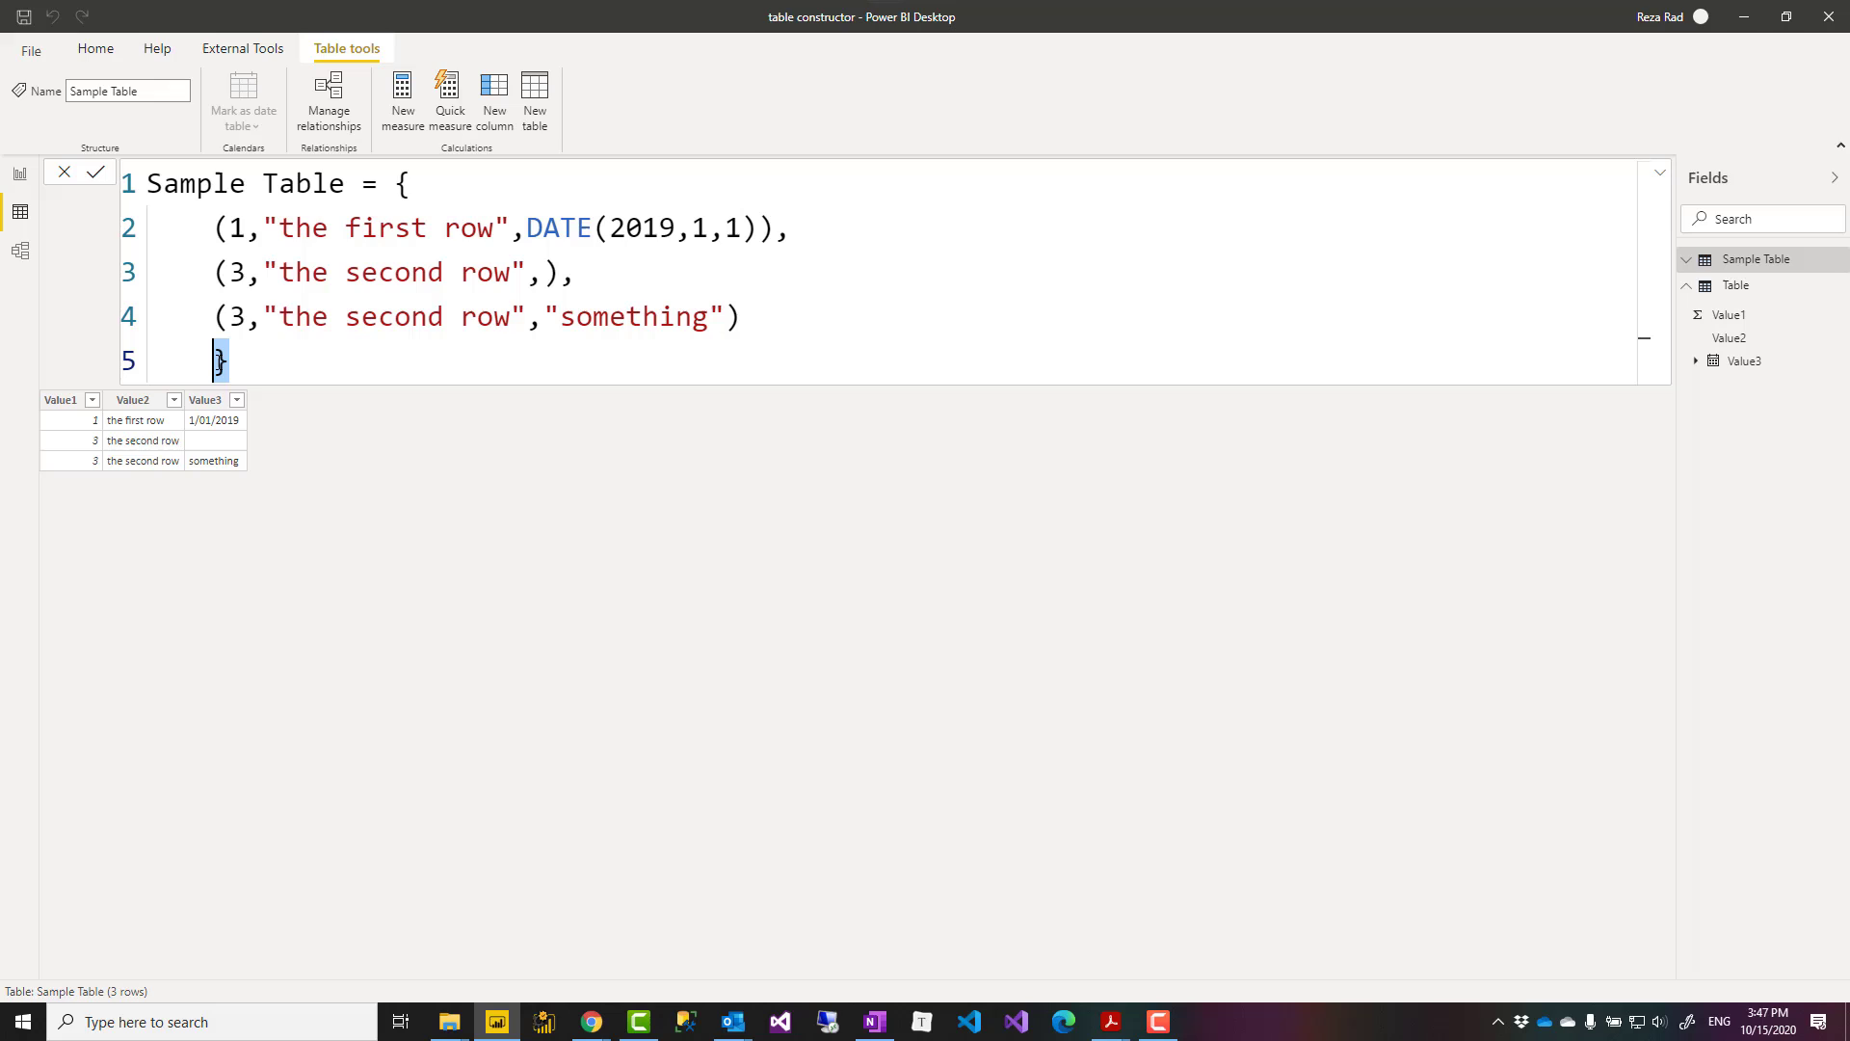
key("ctrl+shift+backslash")
key("shift+Left")
key("Right")
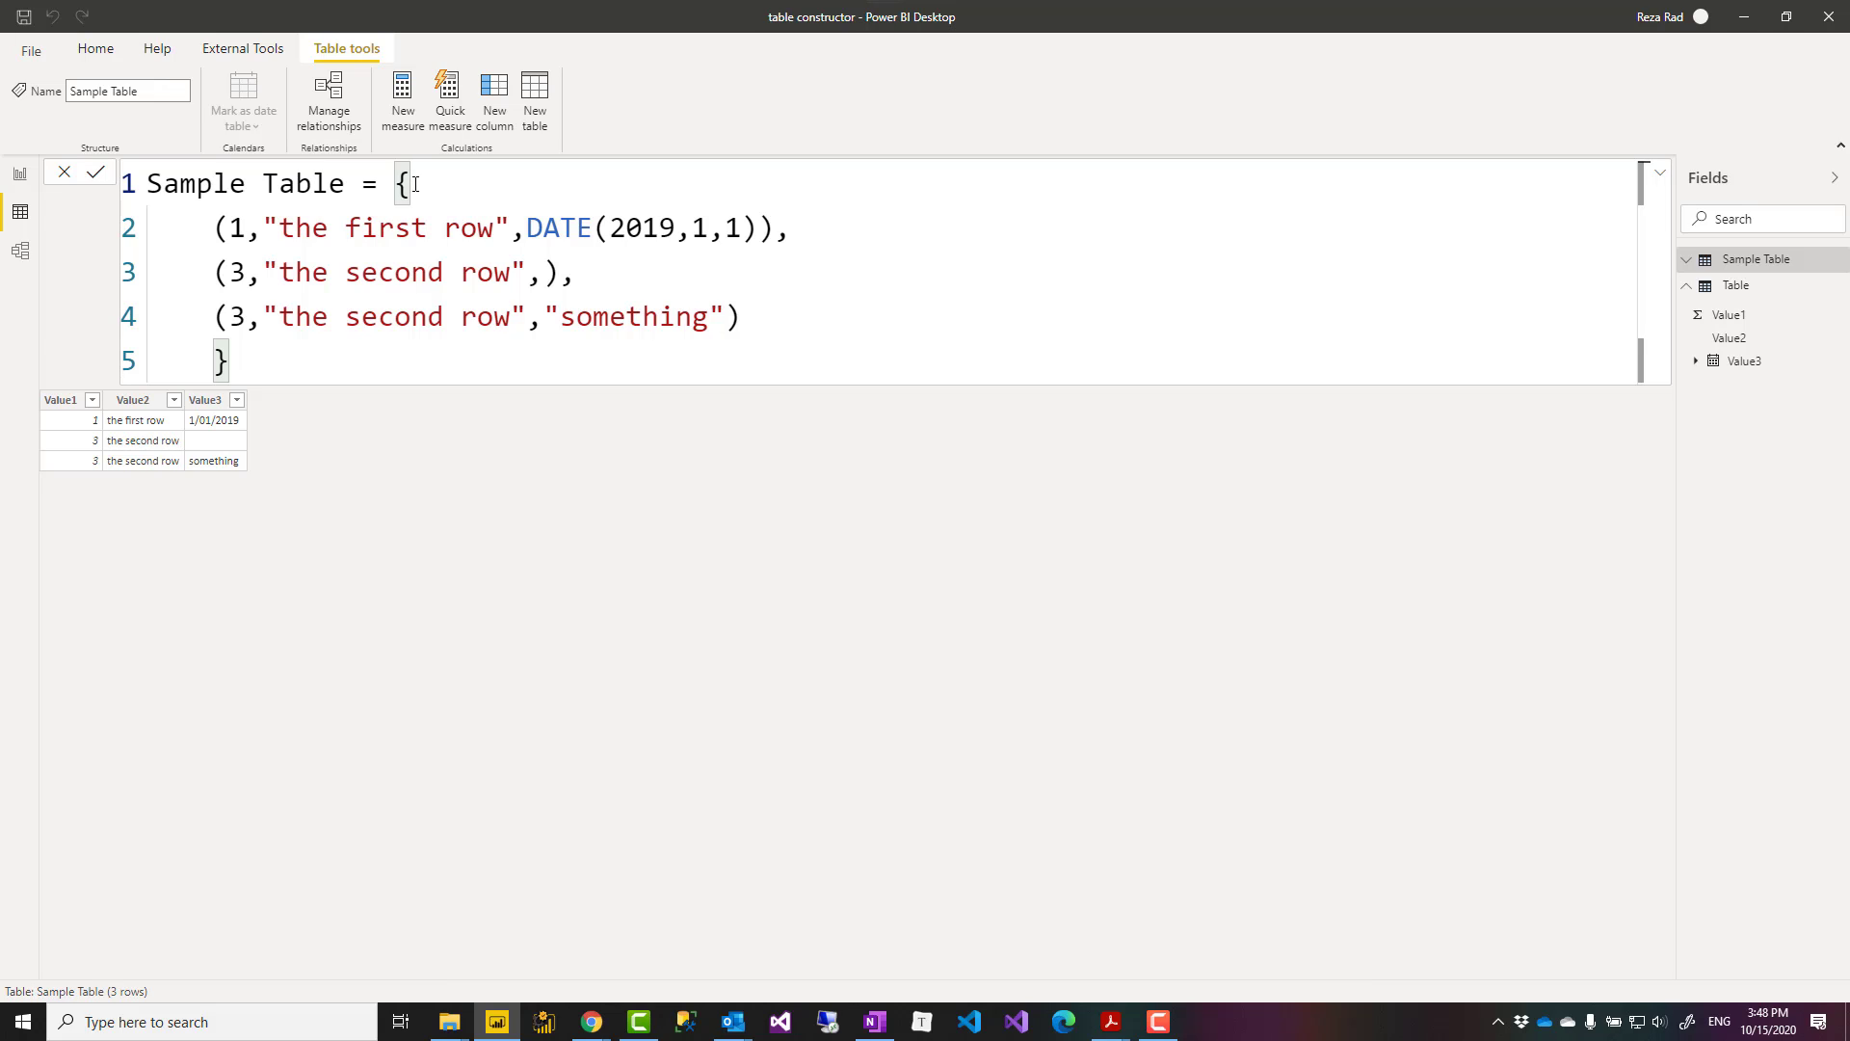
double_click(412, 183)
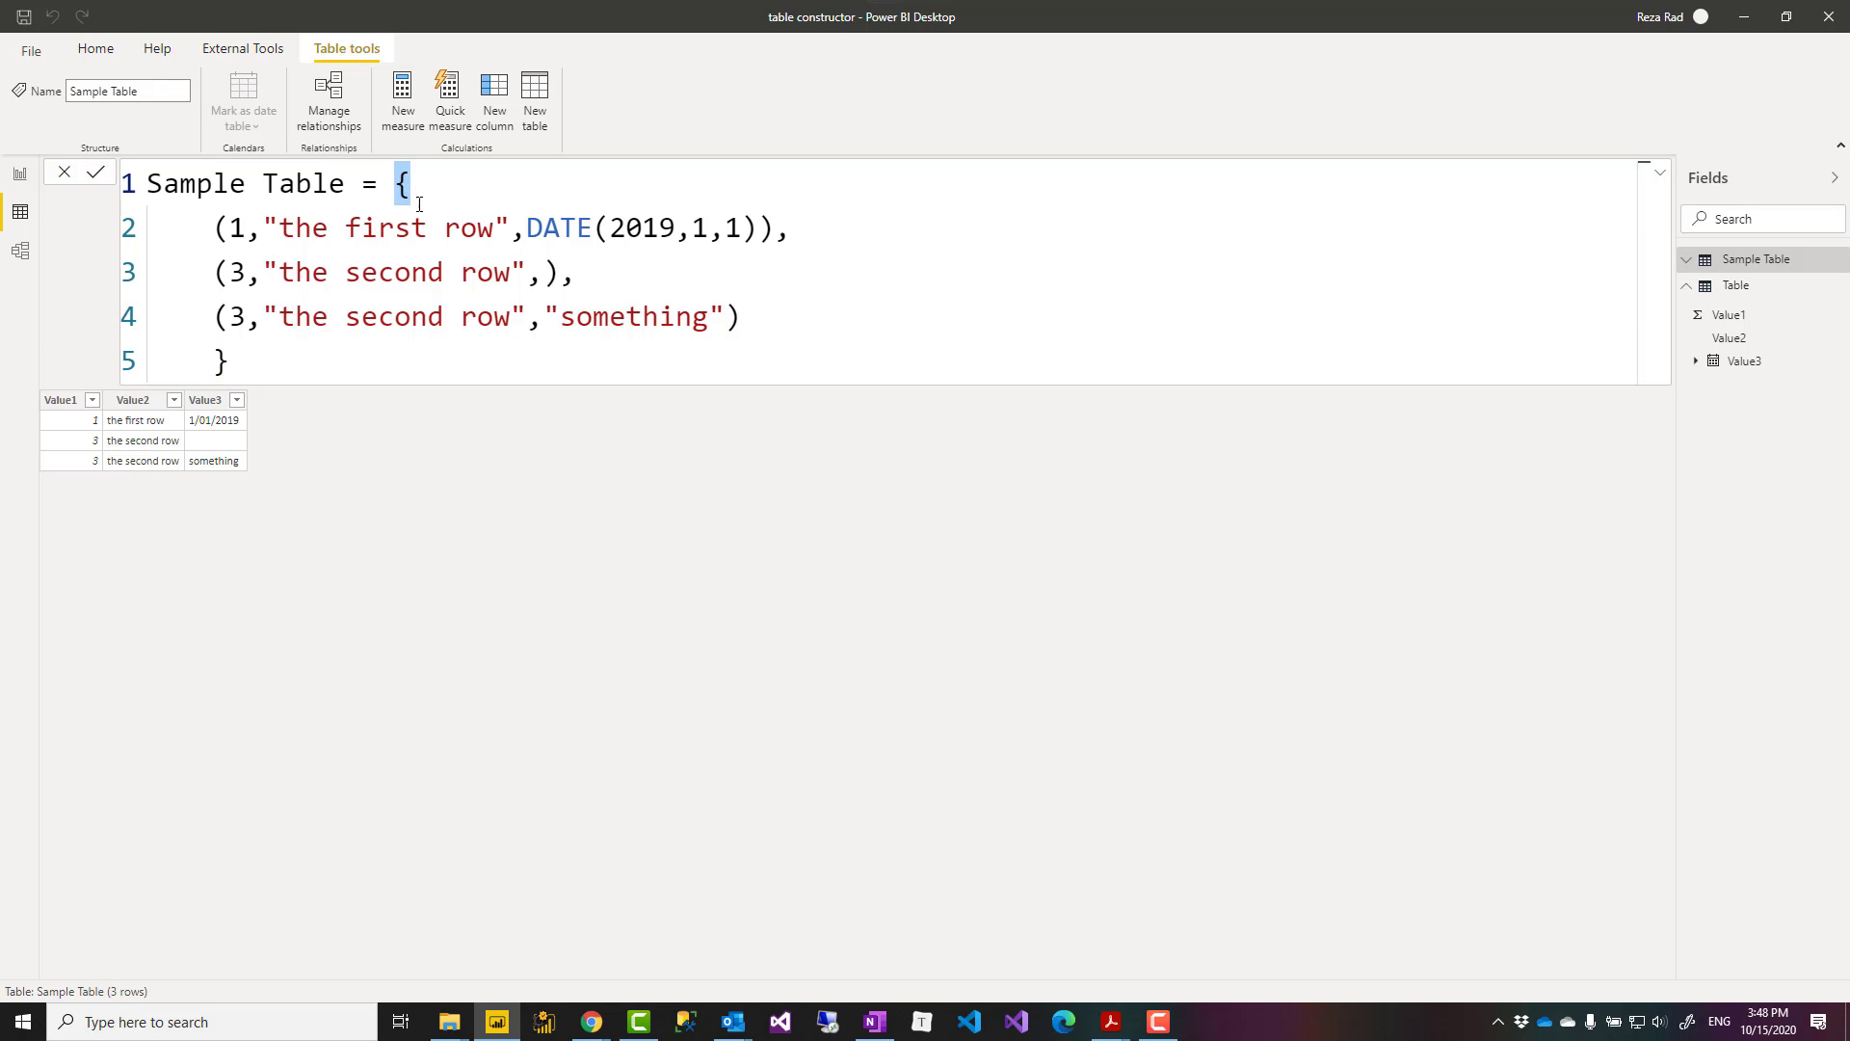
double_click(220, 361)
left_click_drag(220, 229, 756, 309)
left_click(408, 358)
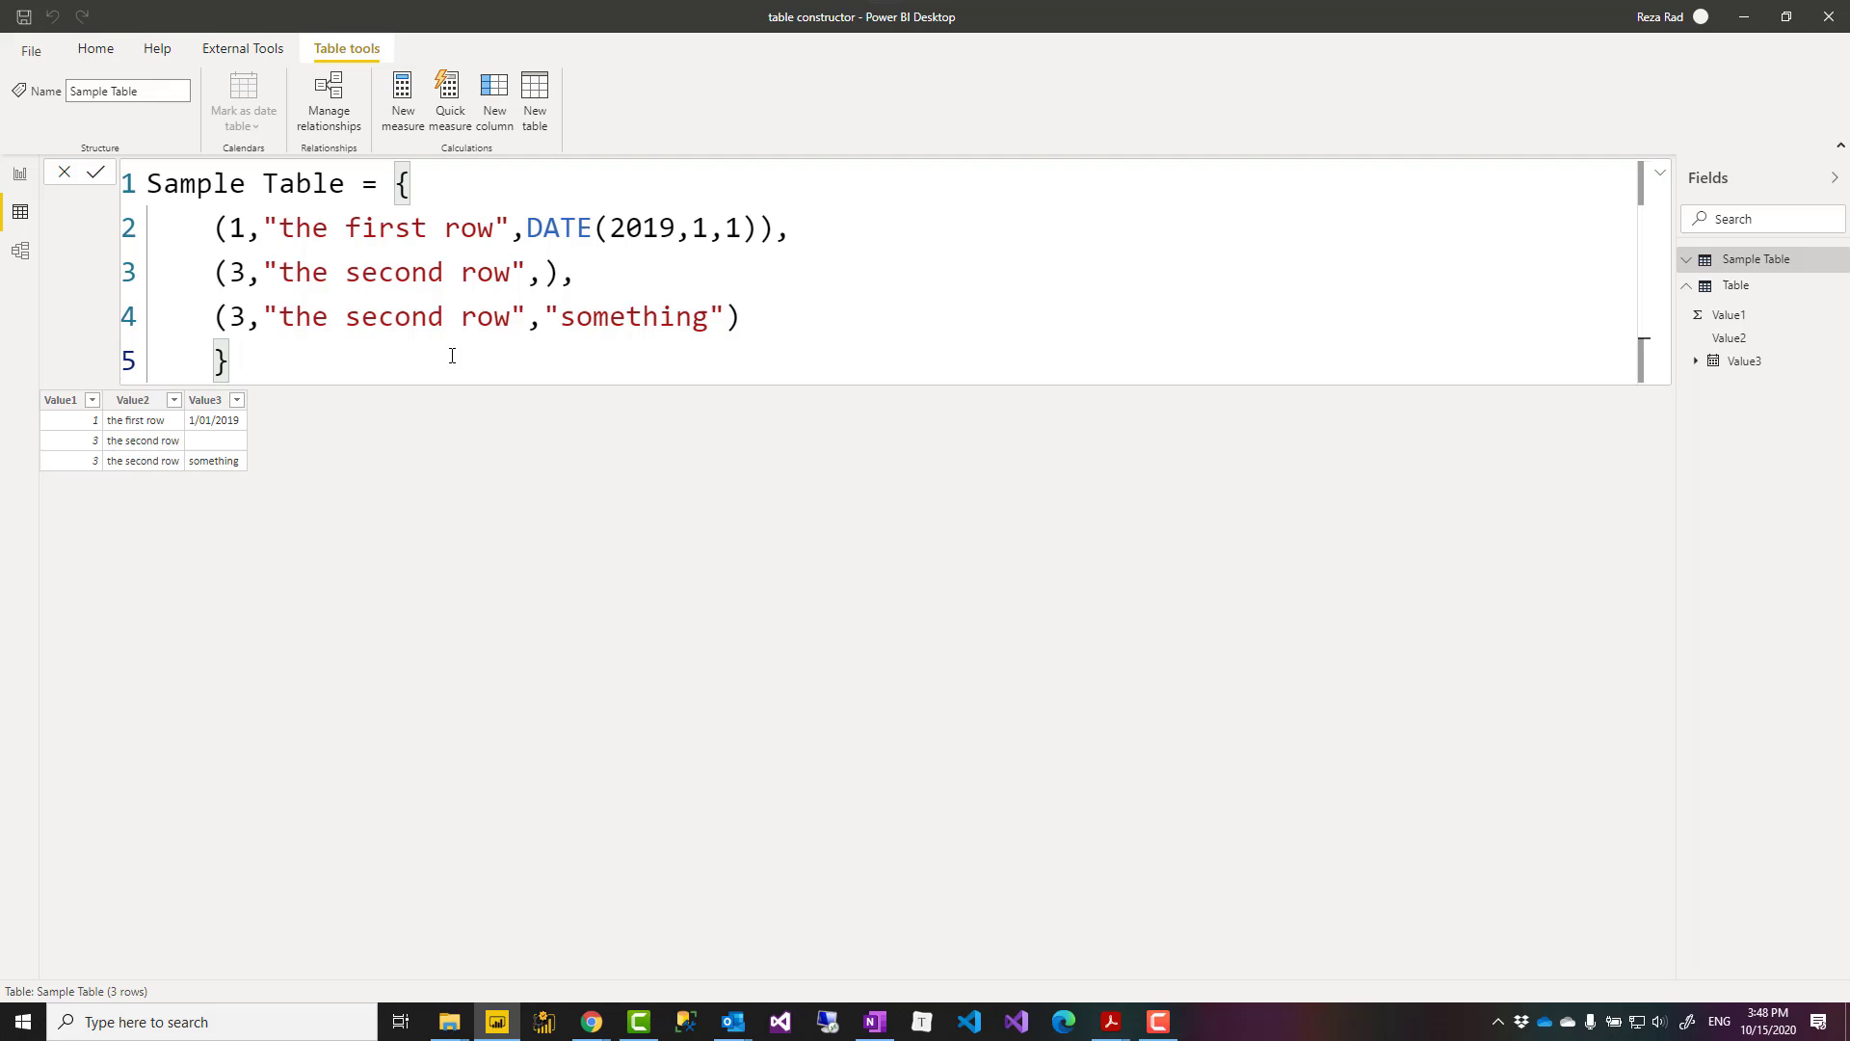
left_click_drag(771, 229, 279, 232)
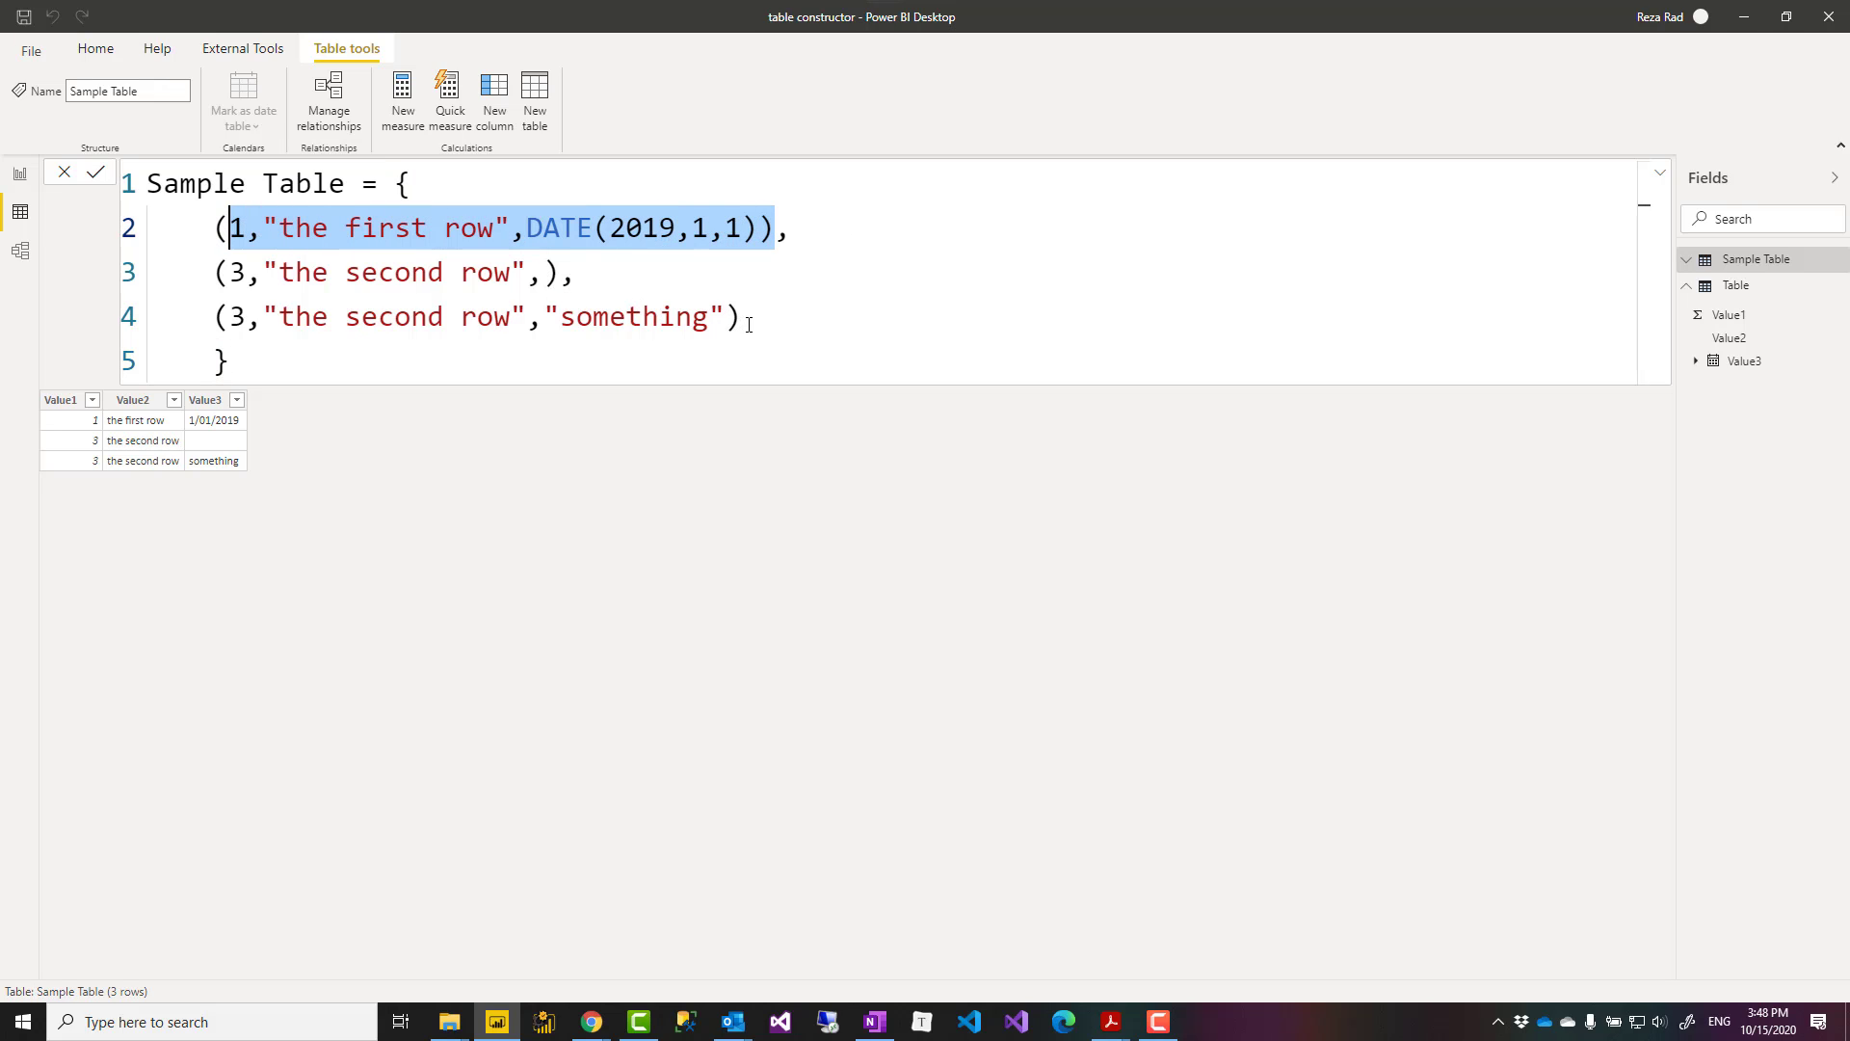
left_click_drag(748, 325, 222, 329)
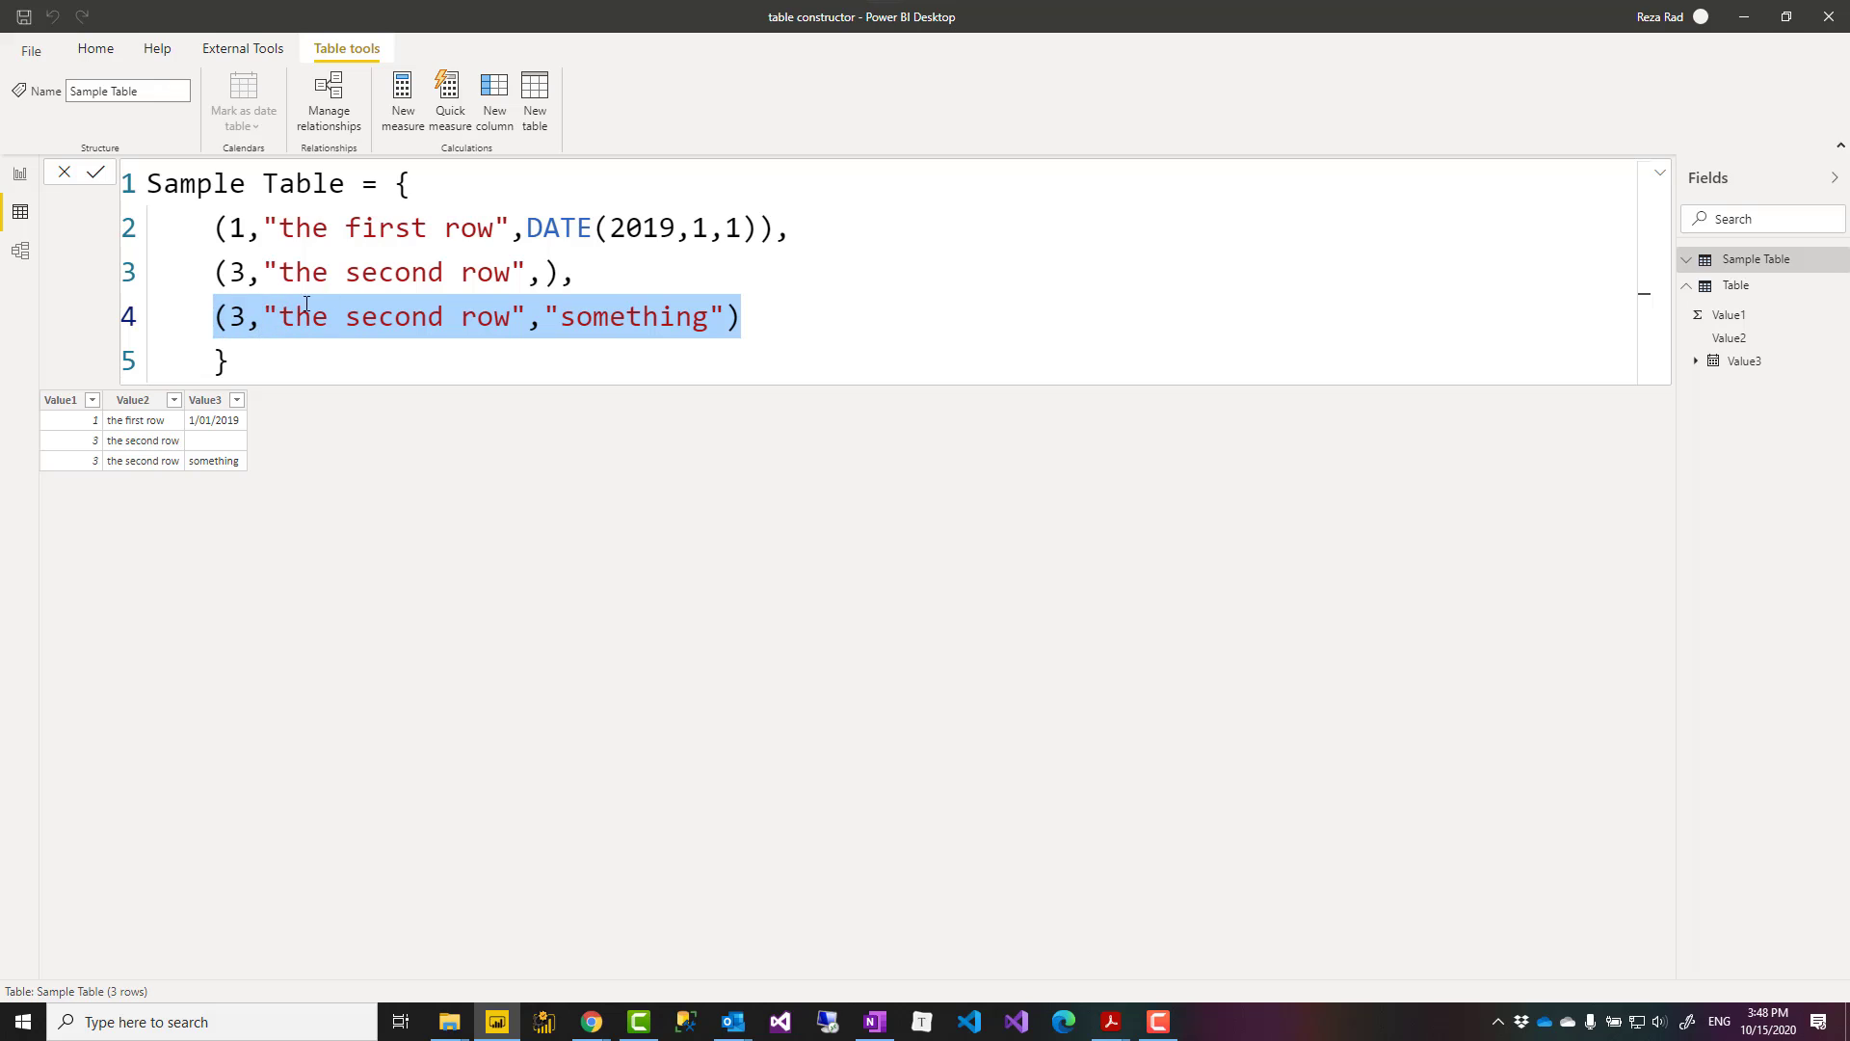
left_click(599, 265)
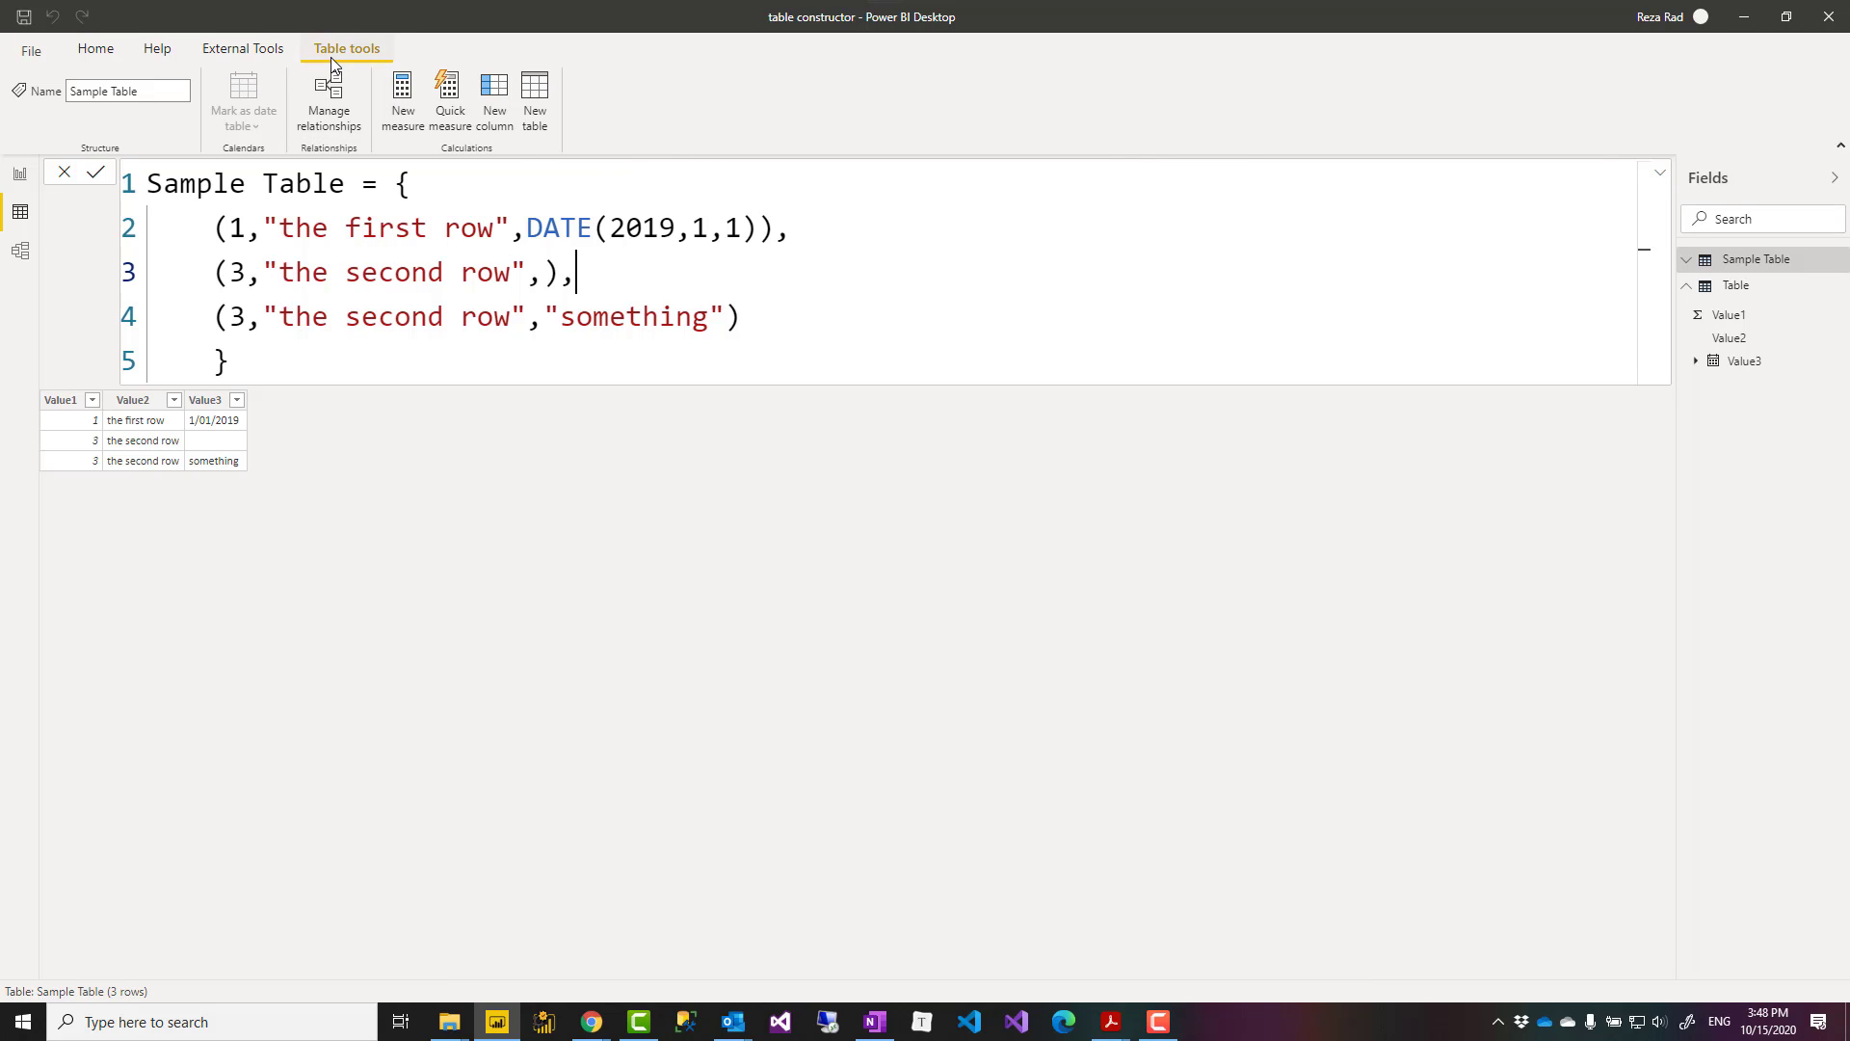
Create a new calculated Table 2 as {} and commit it, producing the no-columns error.
left_click(106, 53)
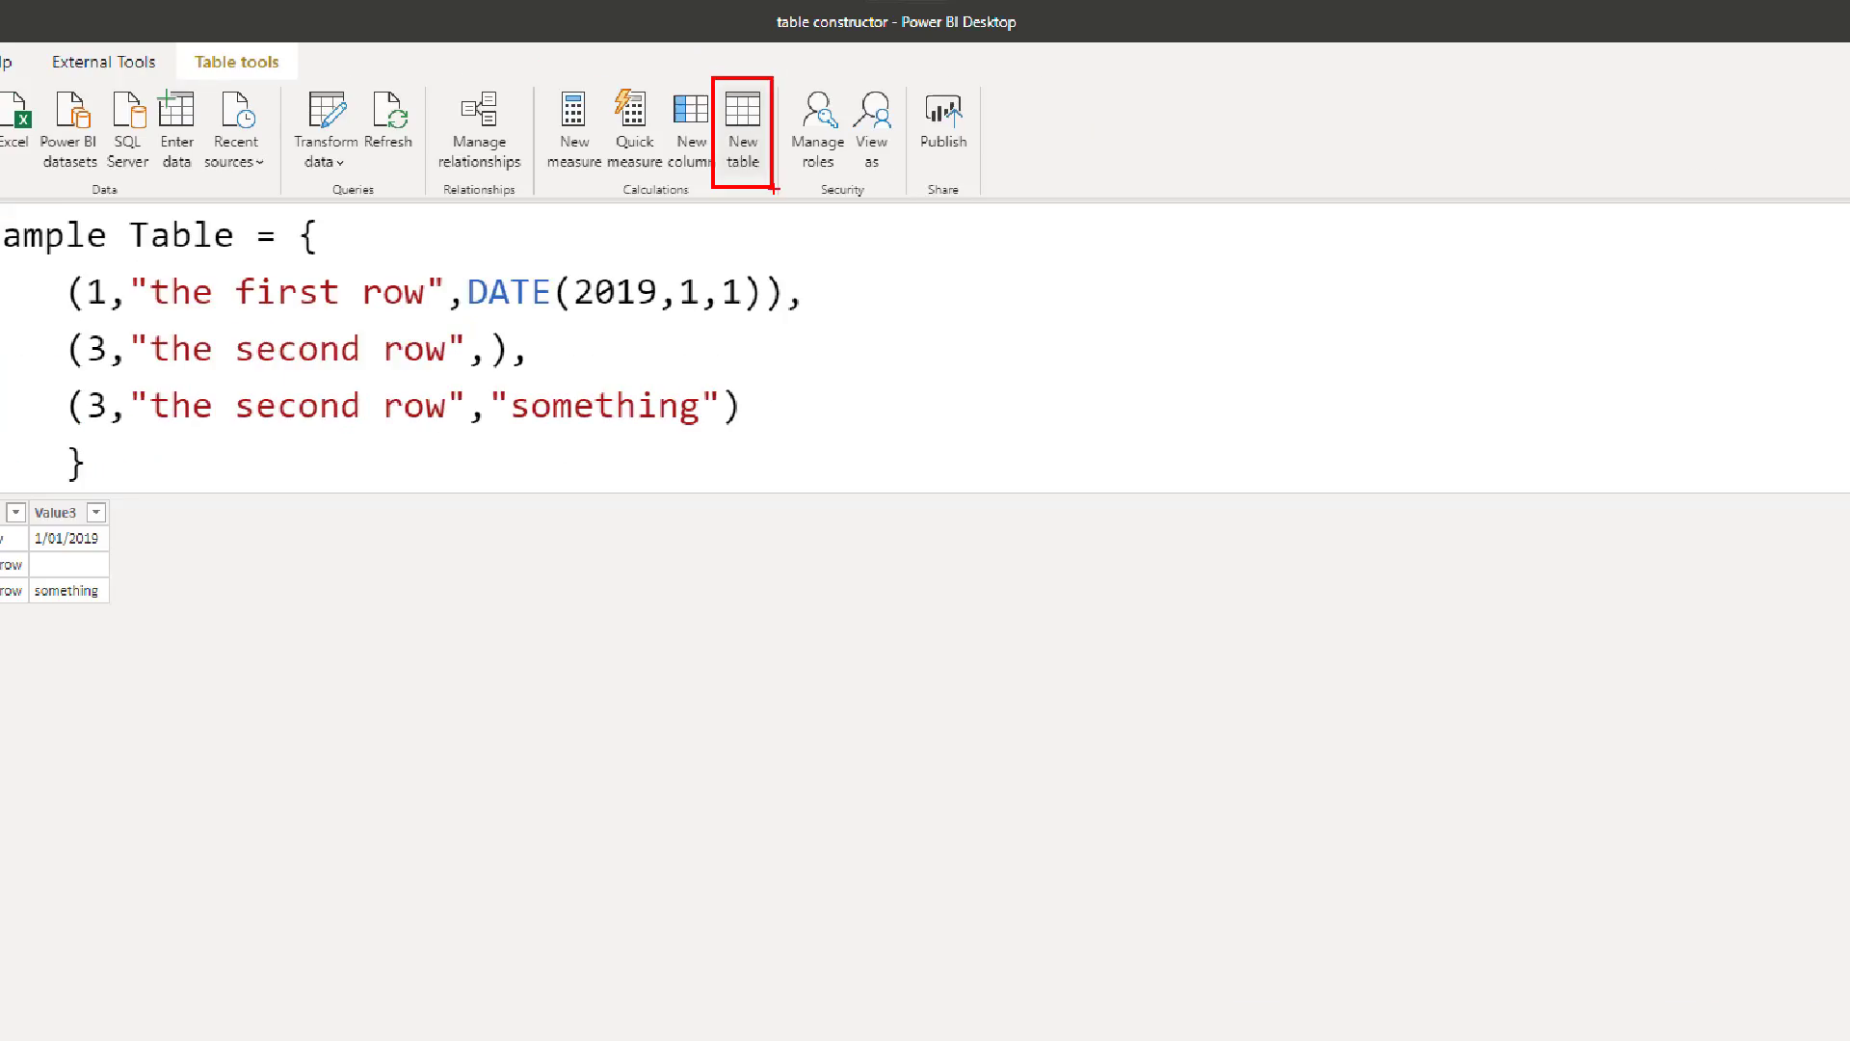
left_click(744, 104)
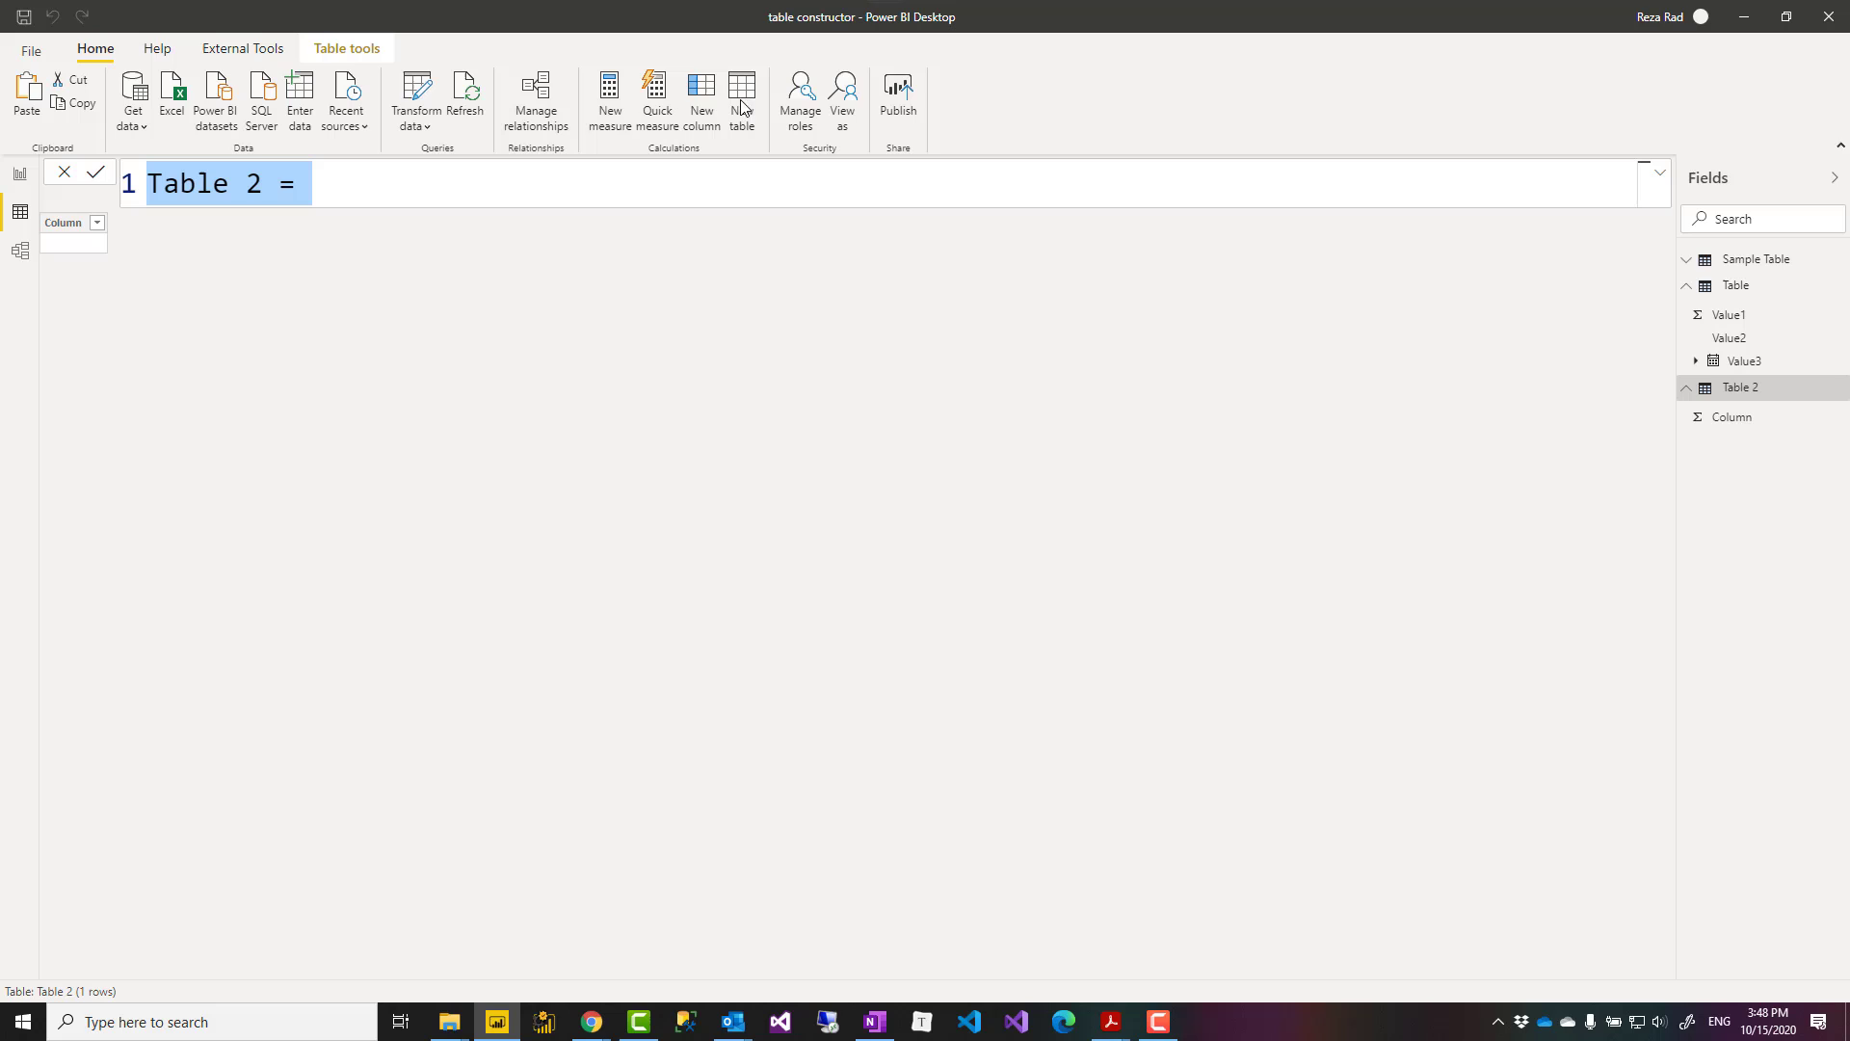
scroll(329, 197, "up", 2)
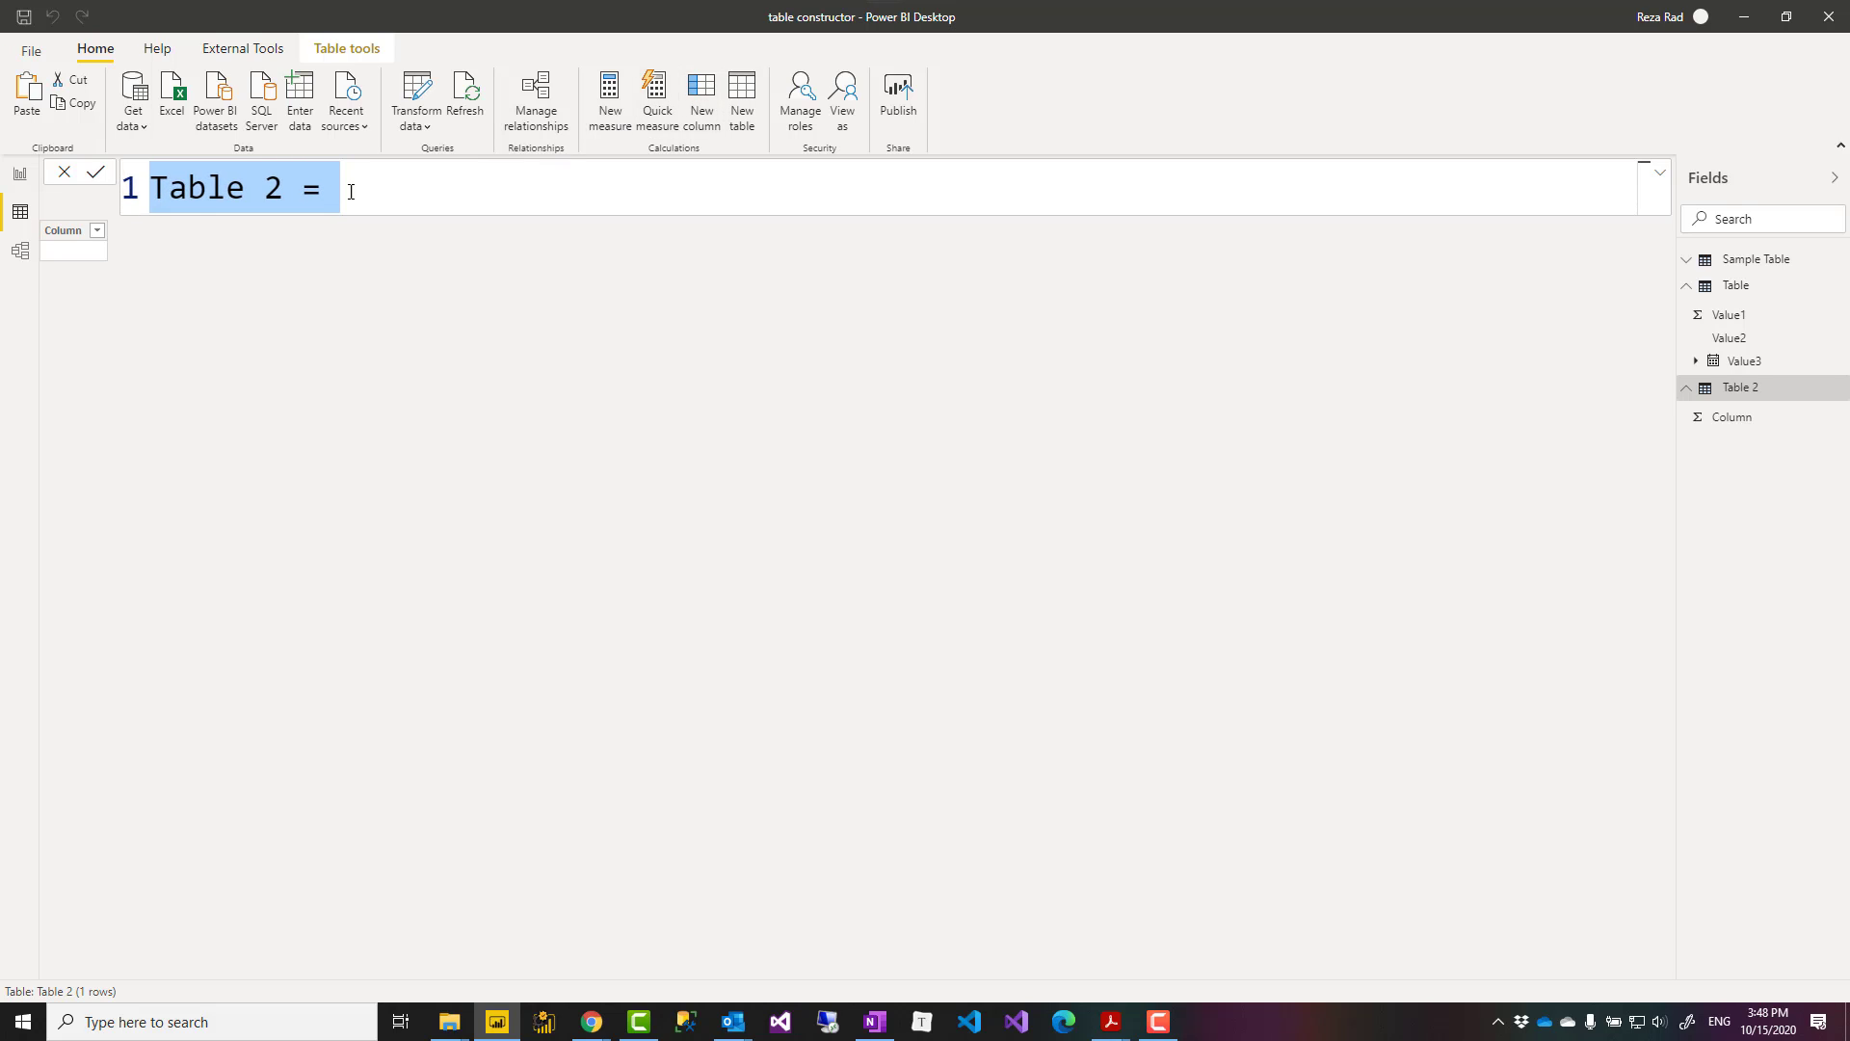
scroll(351, 191, "down", 3)
scroll(349, 191, "up", 2)
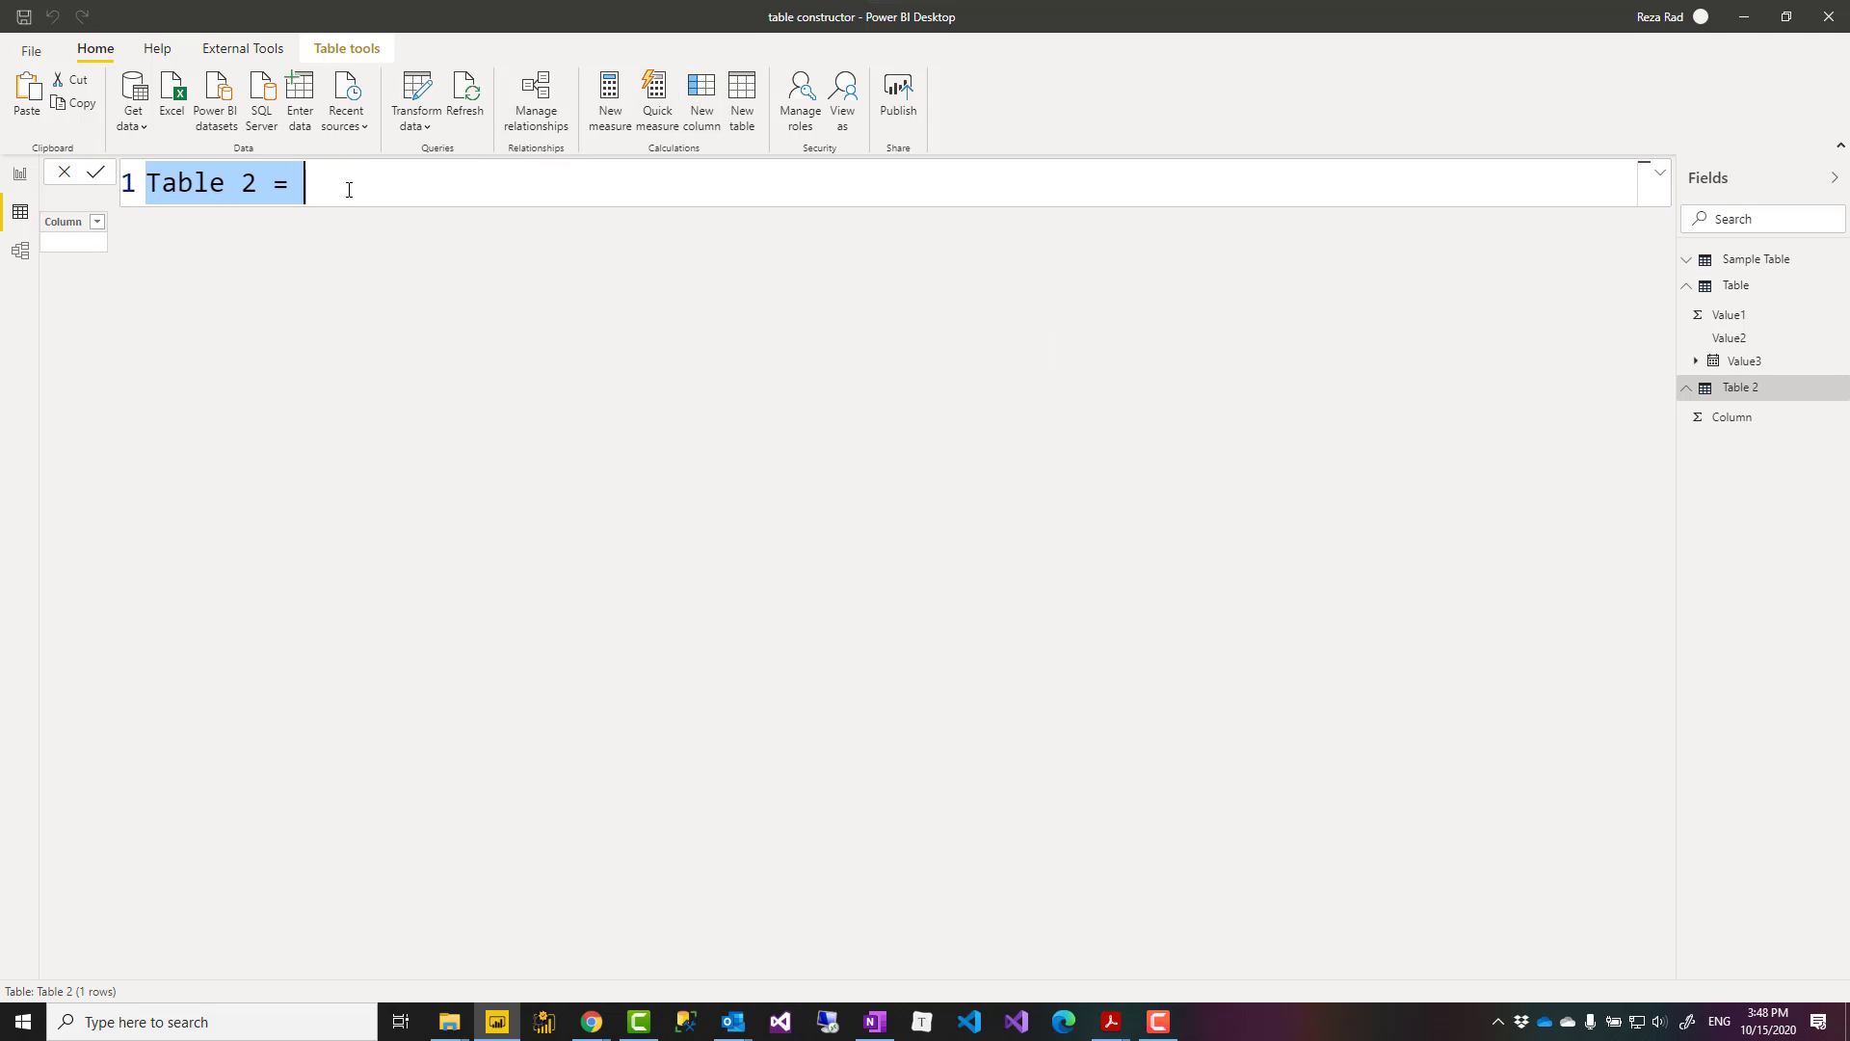
scroll(348, 190, "up", 1)
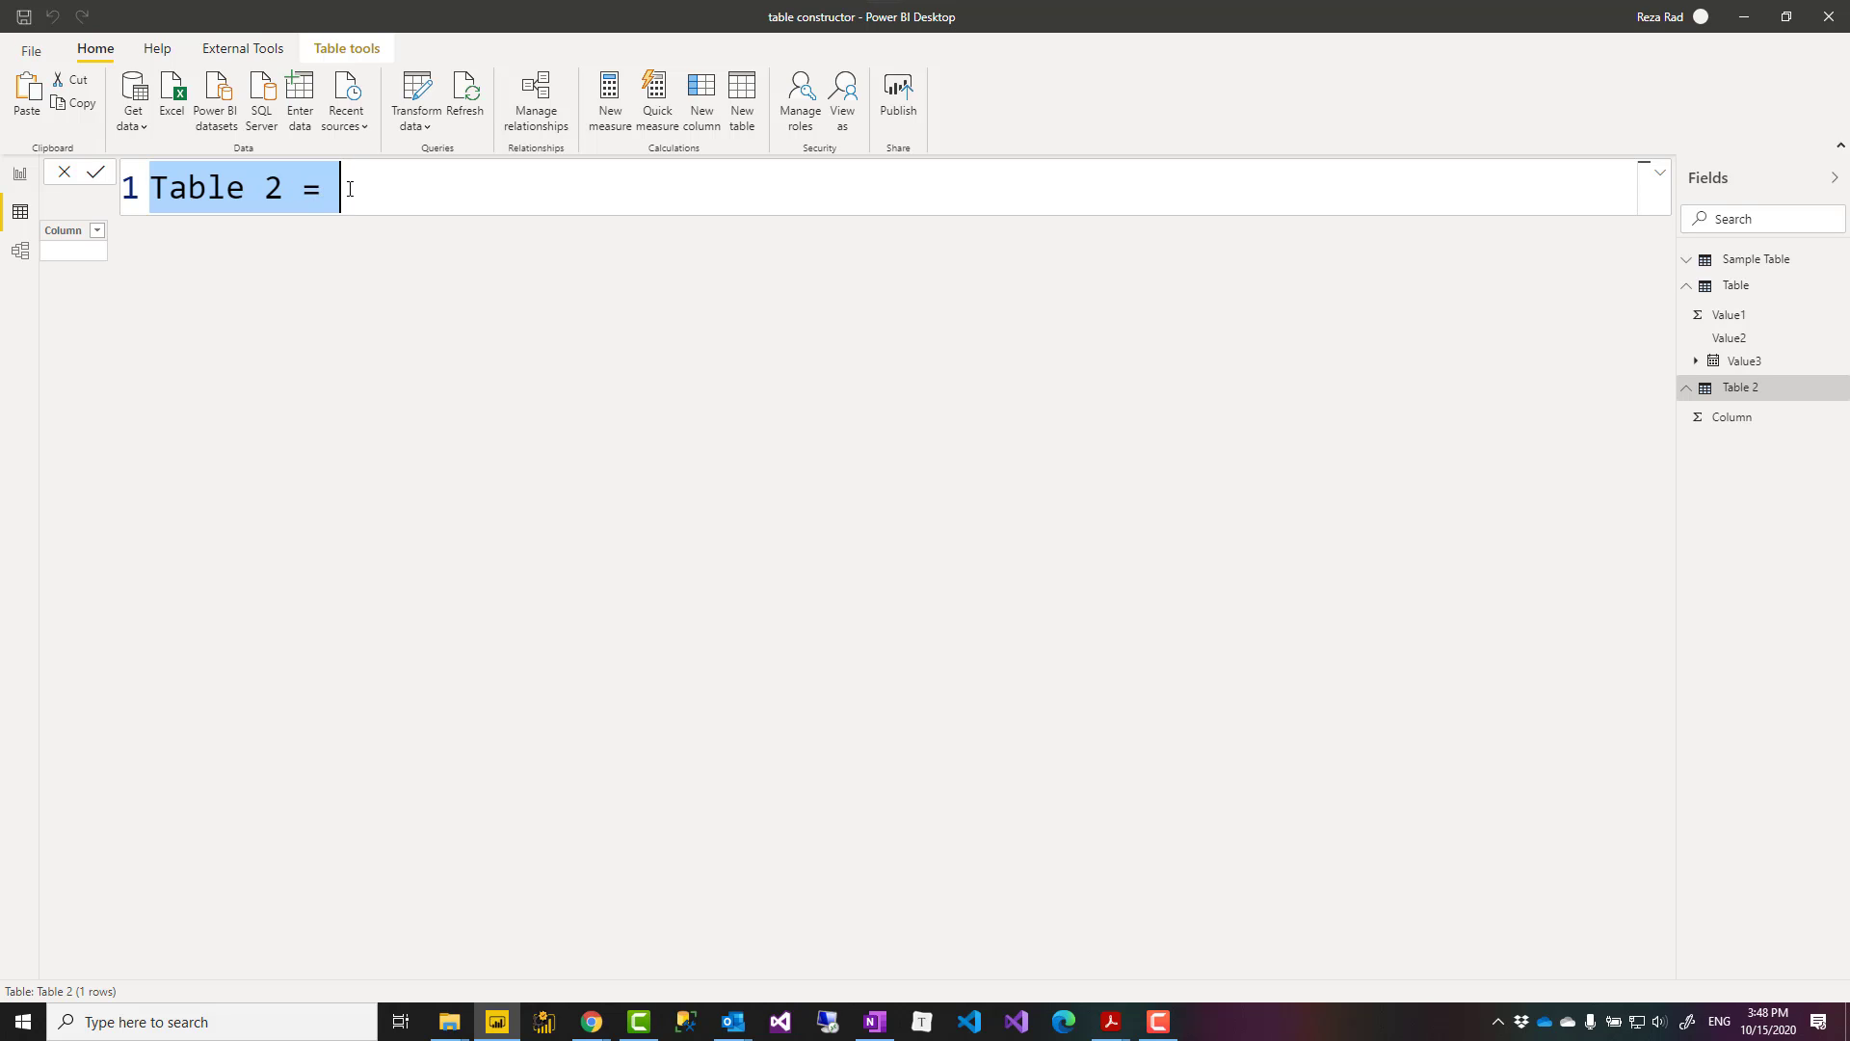
left_click(350, 189)
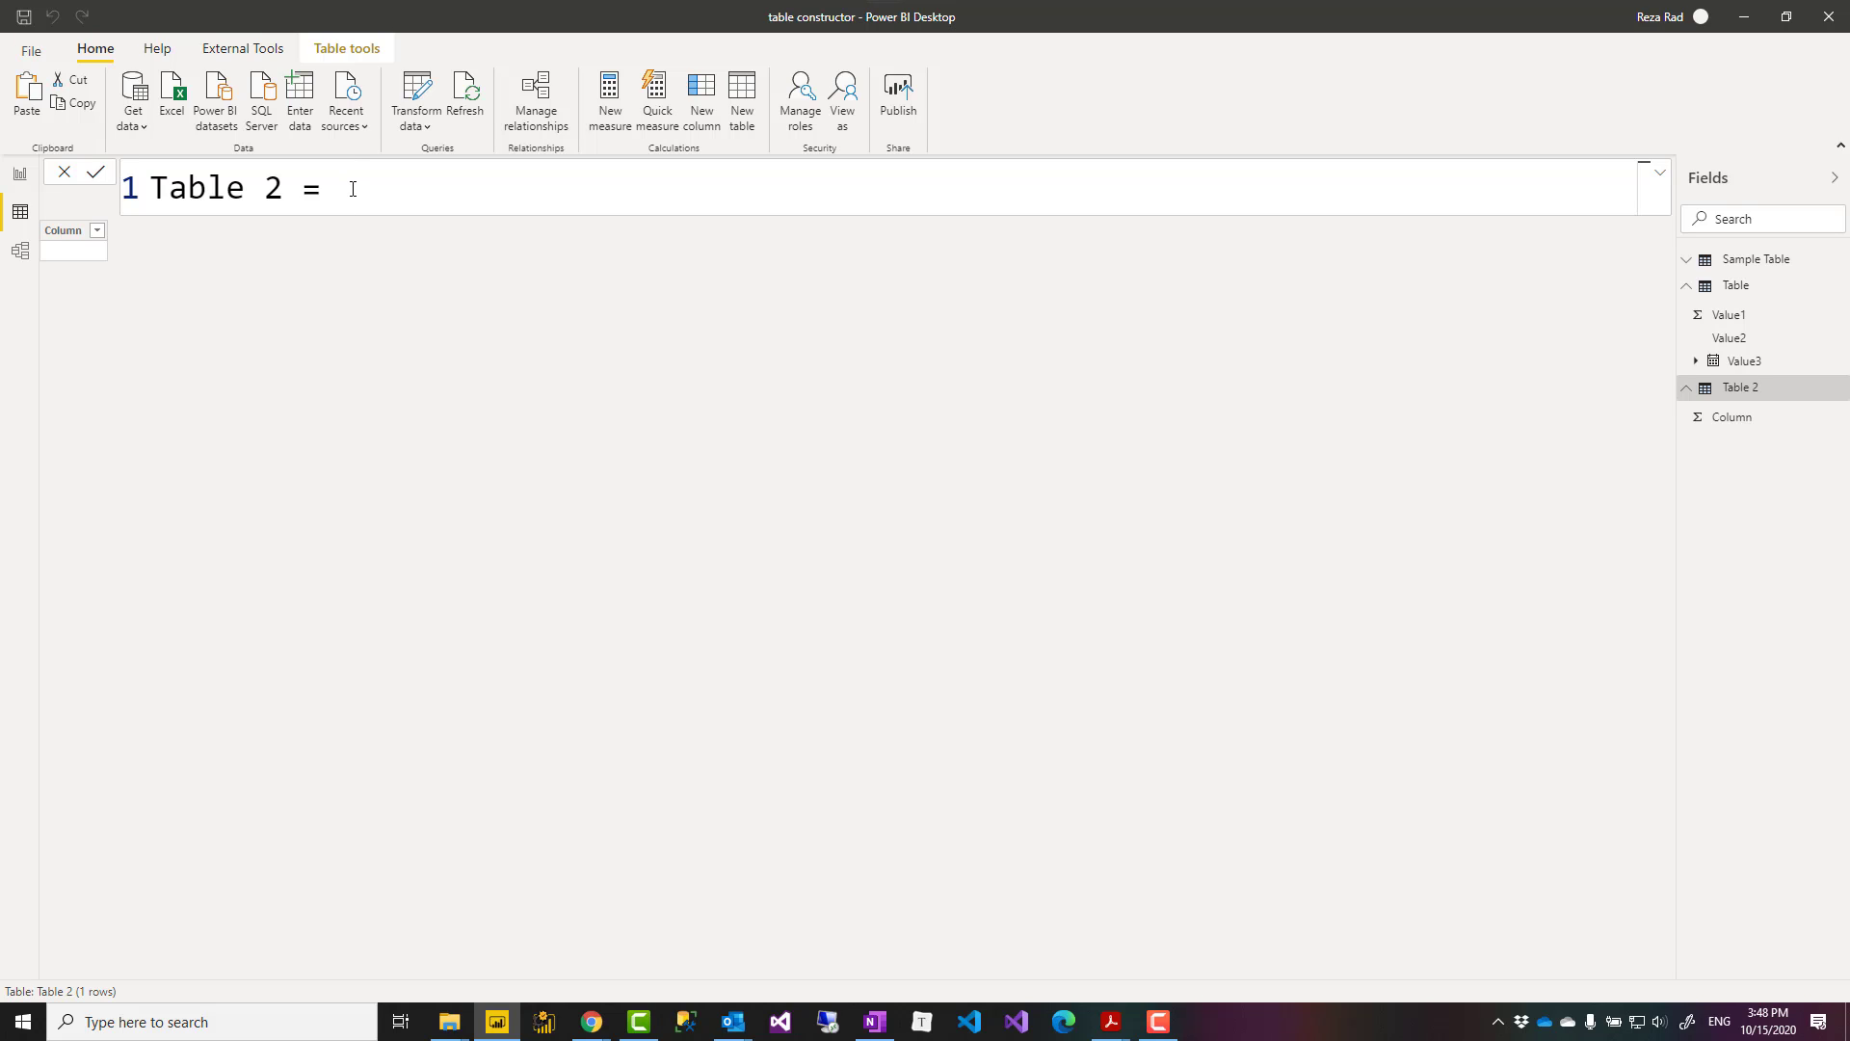
type("{}")
key("Return")
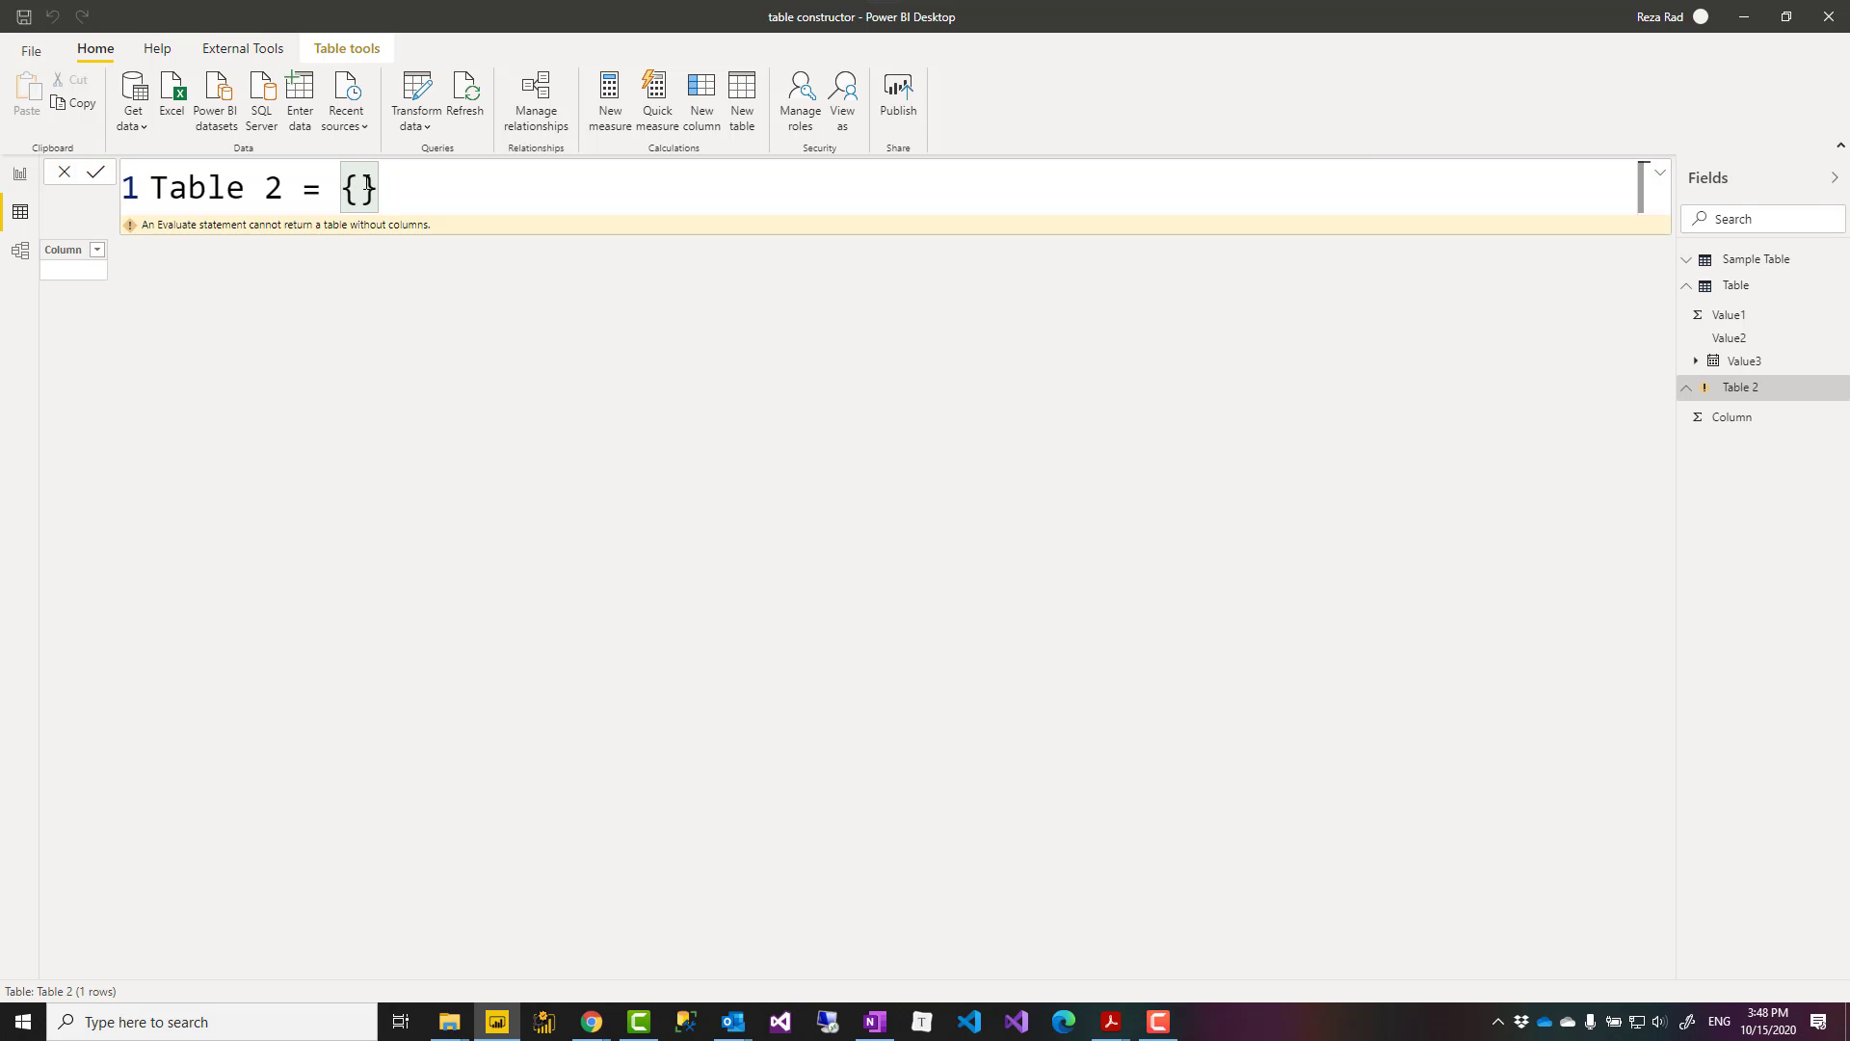
Define Table 2 as {1}, a single-value table.
left_click(370, 189)
type("1")
key("Return")
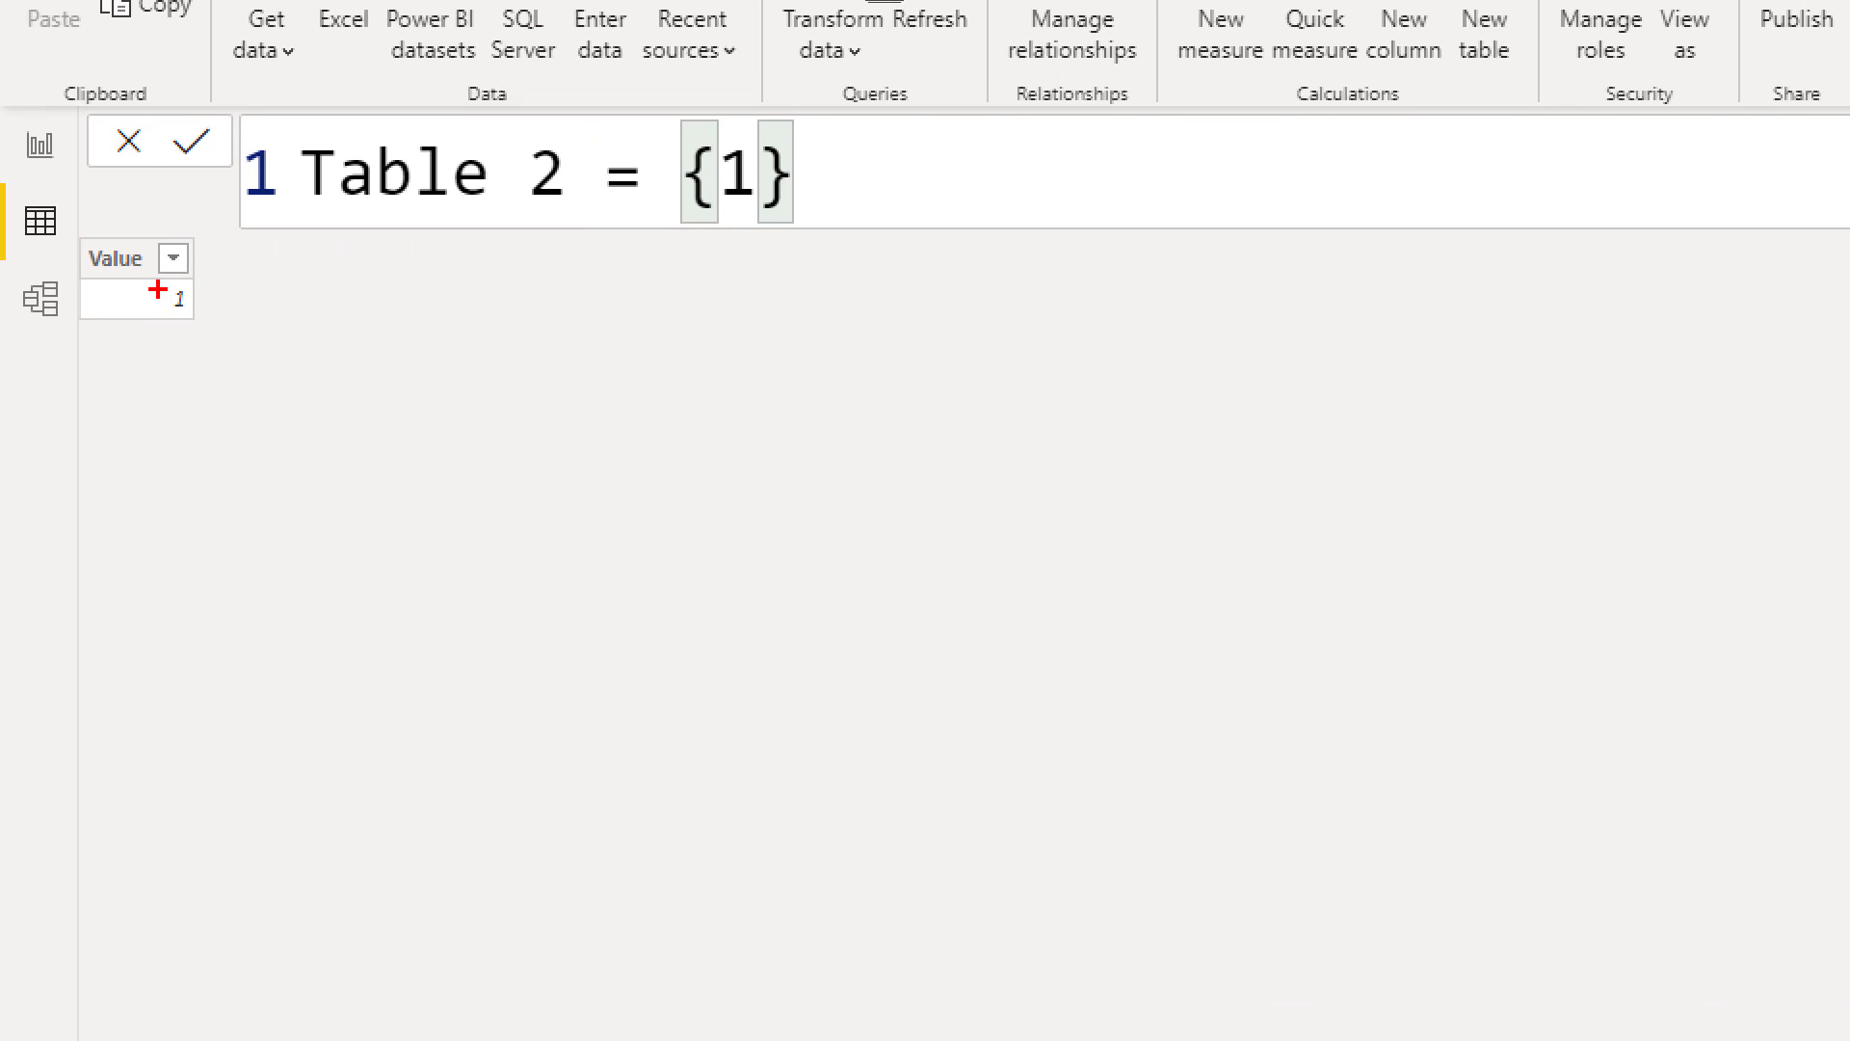
left_click_drag(160, 282, 218, 319)
mouse_move(751, 212)
left_mouse_down()
mouse_move(413, 335)
mouse_move(255, 310)
left_mouse_up()
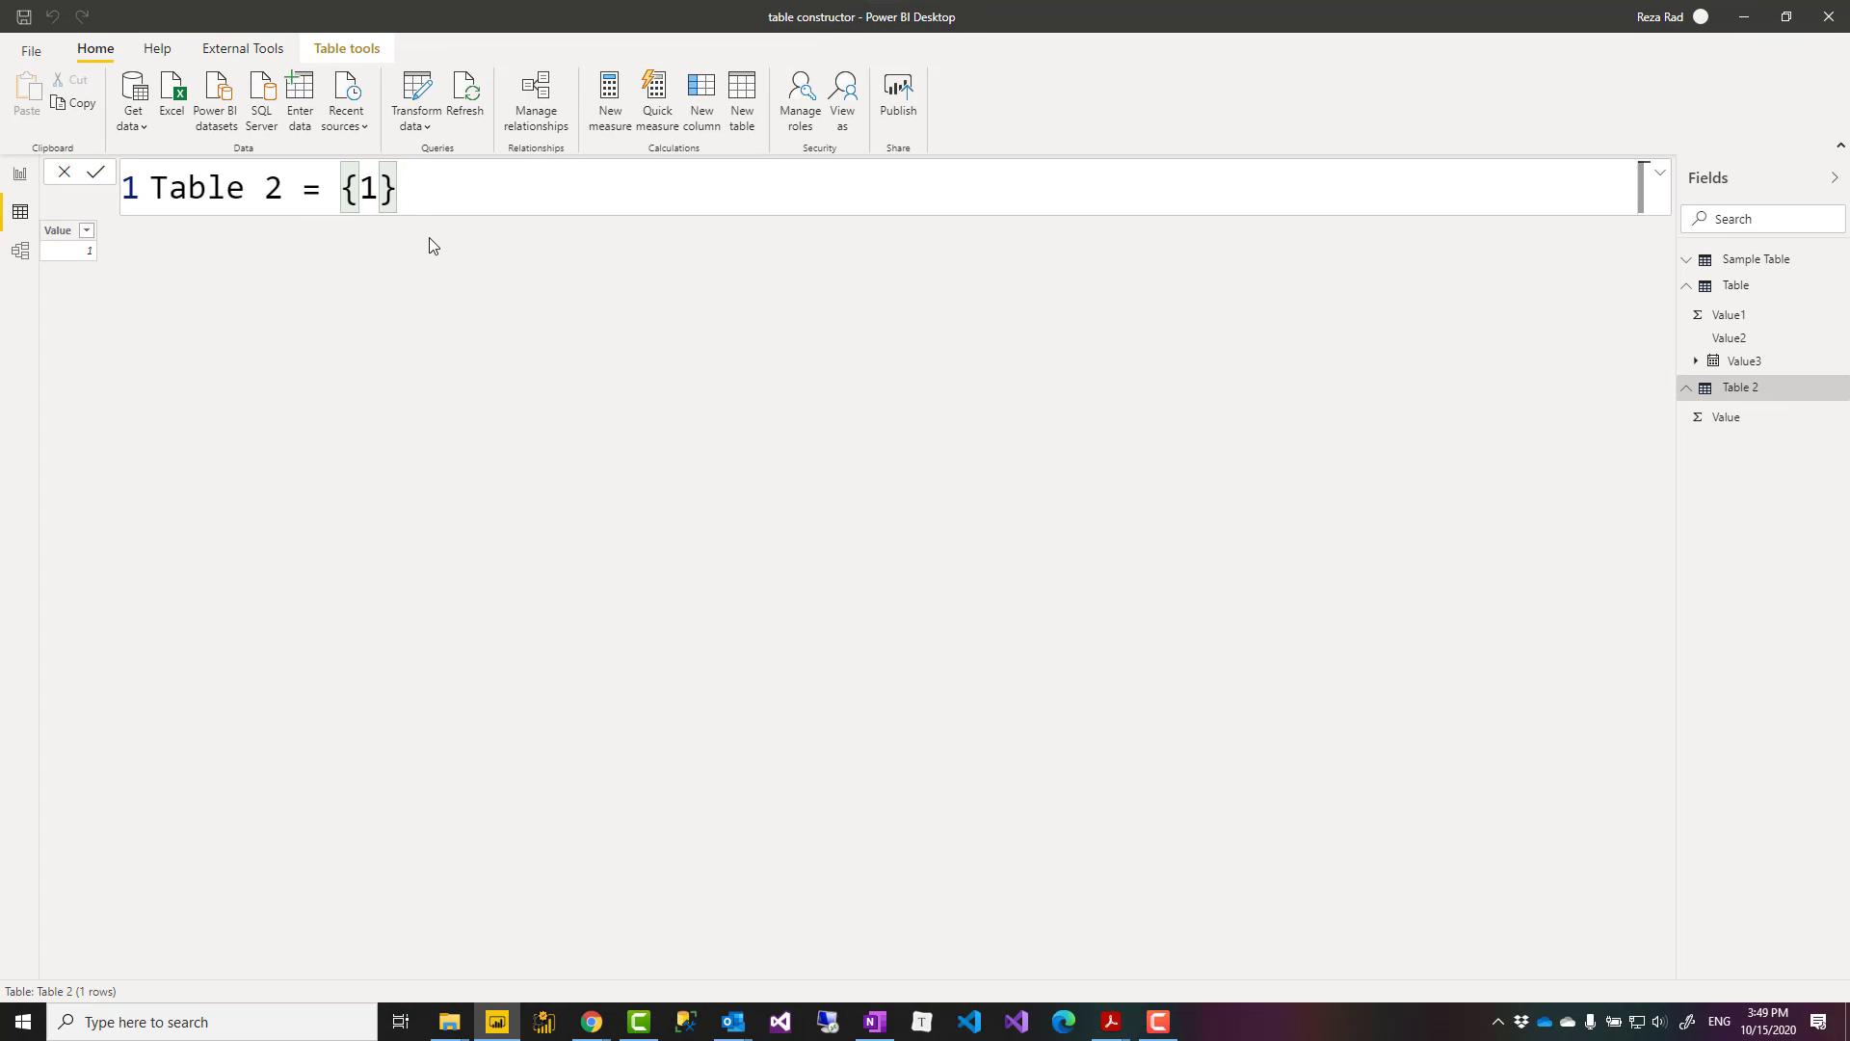
Swap the 1 for BLANK(), then delete it and commit {} to bring back the error.
double_click(370, 196)
type("bla")
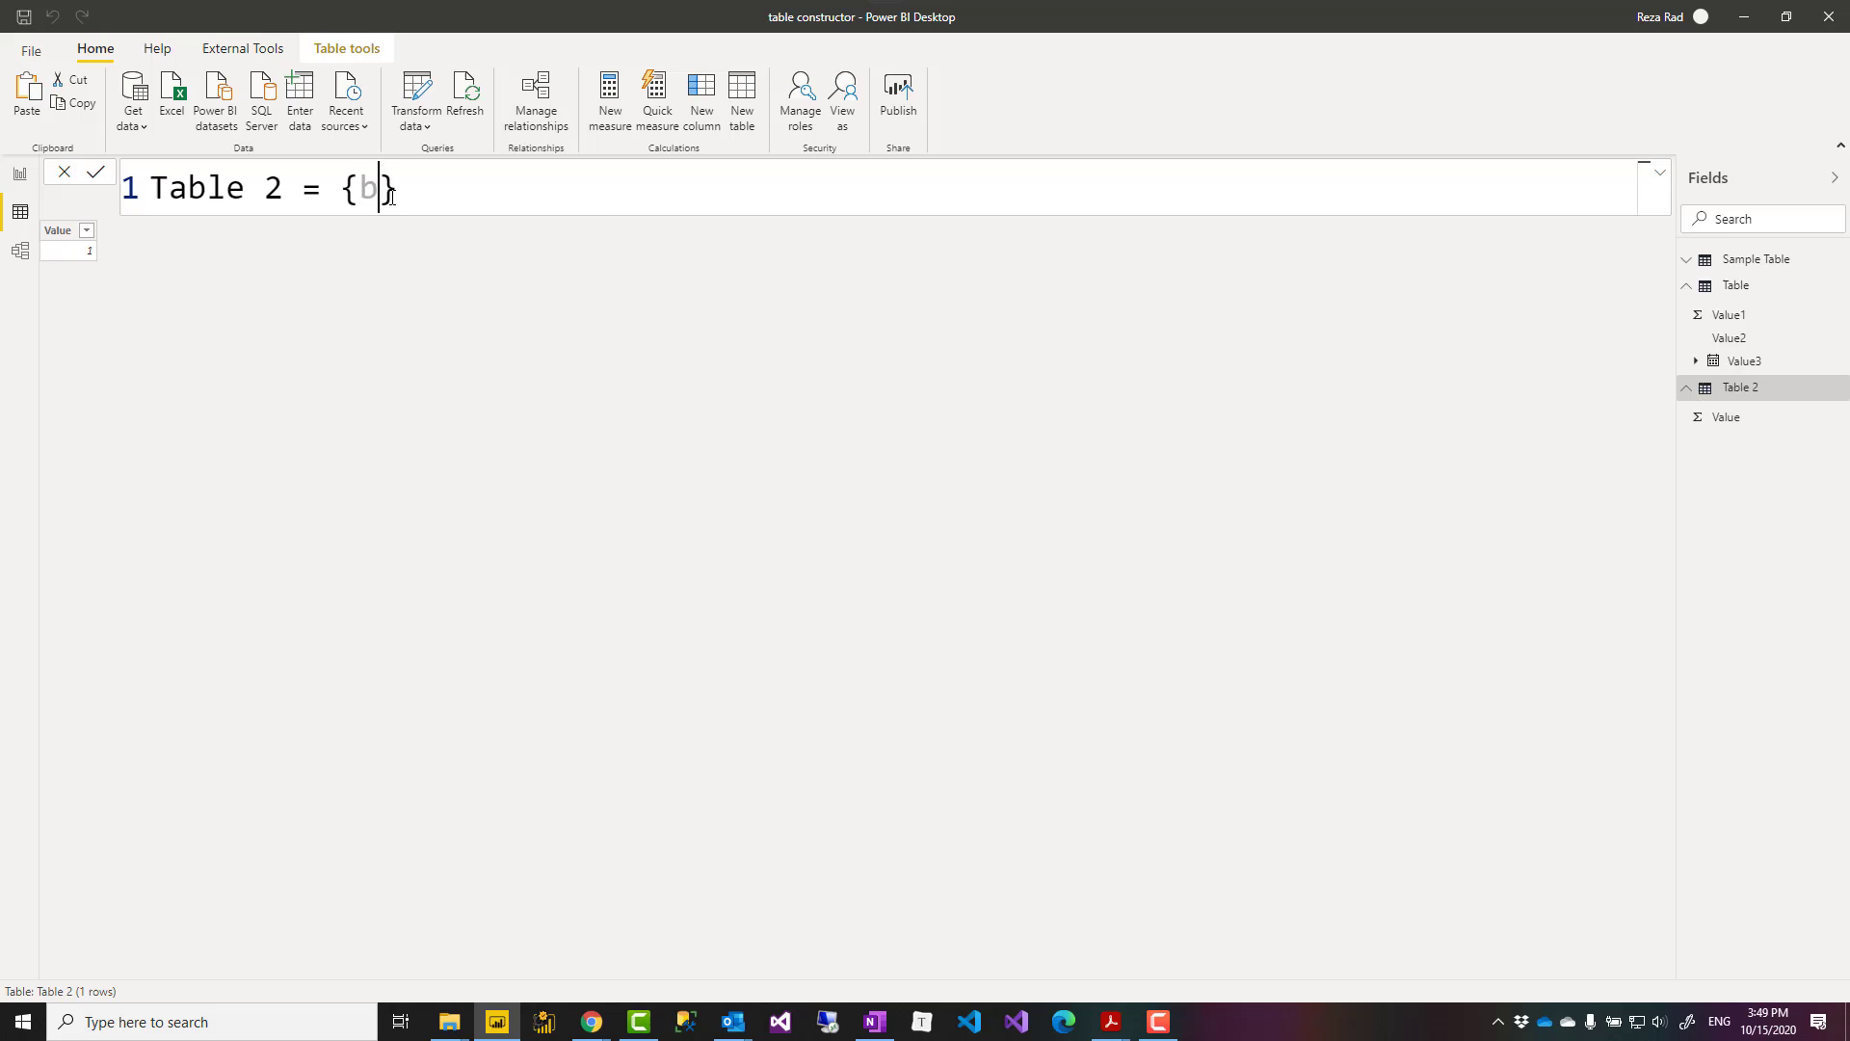
key("Tab")
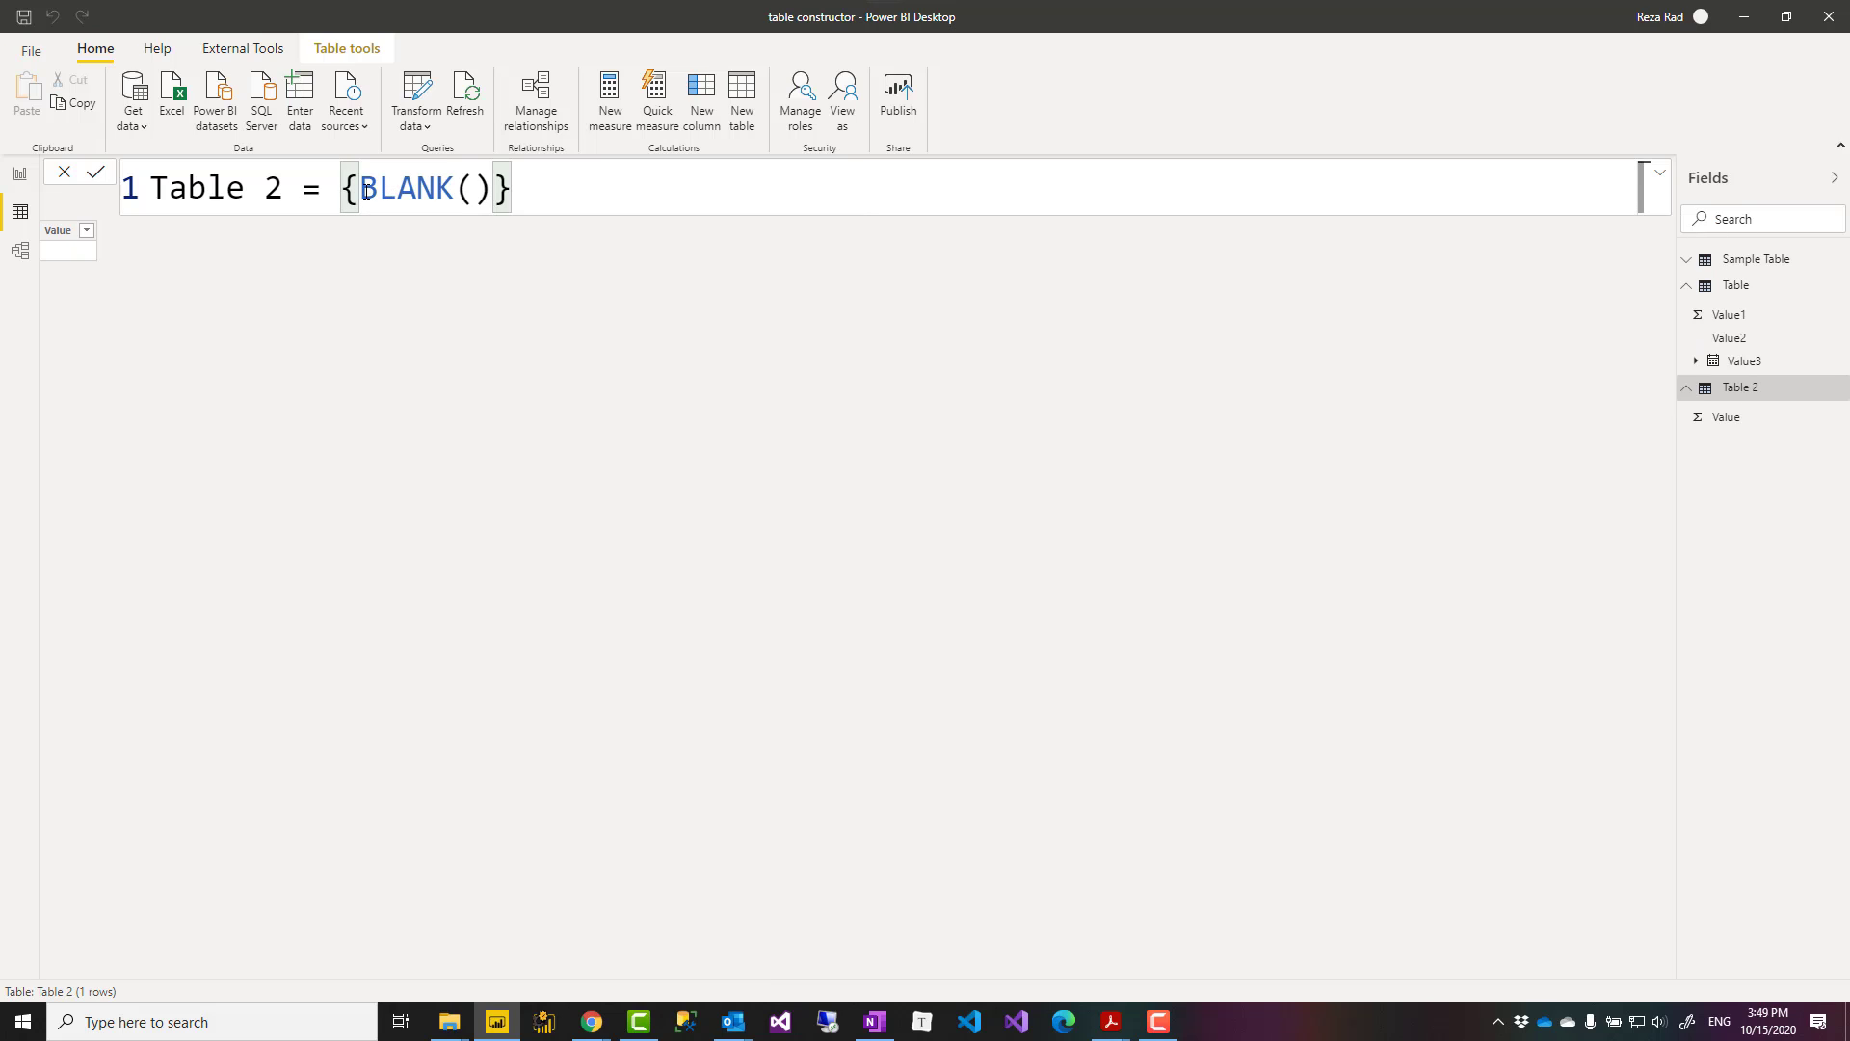
left_click_drag(364, 191, 491, 193)
key("BackSpace")
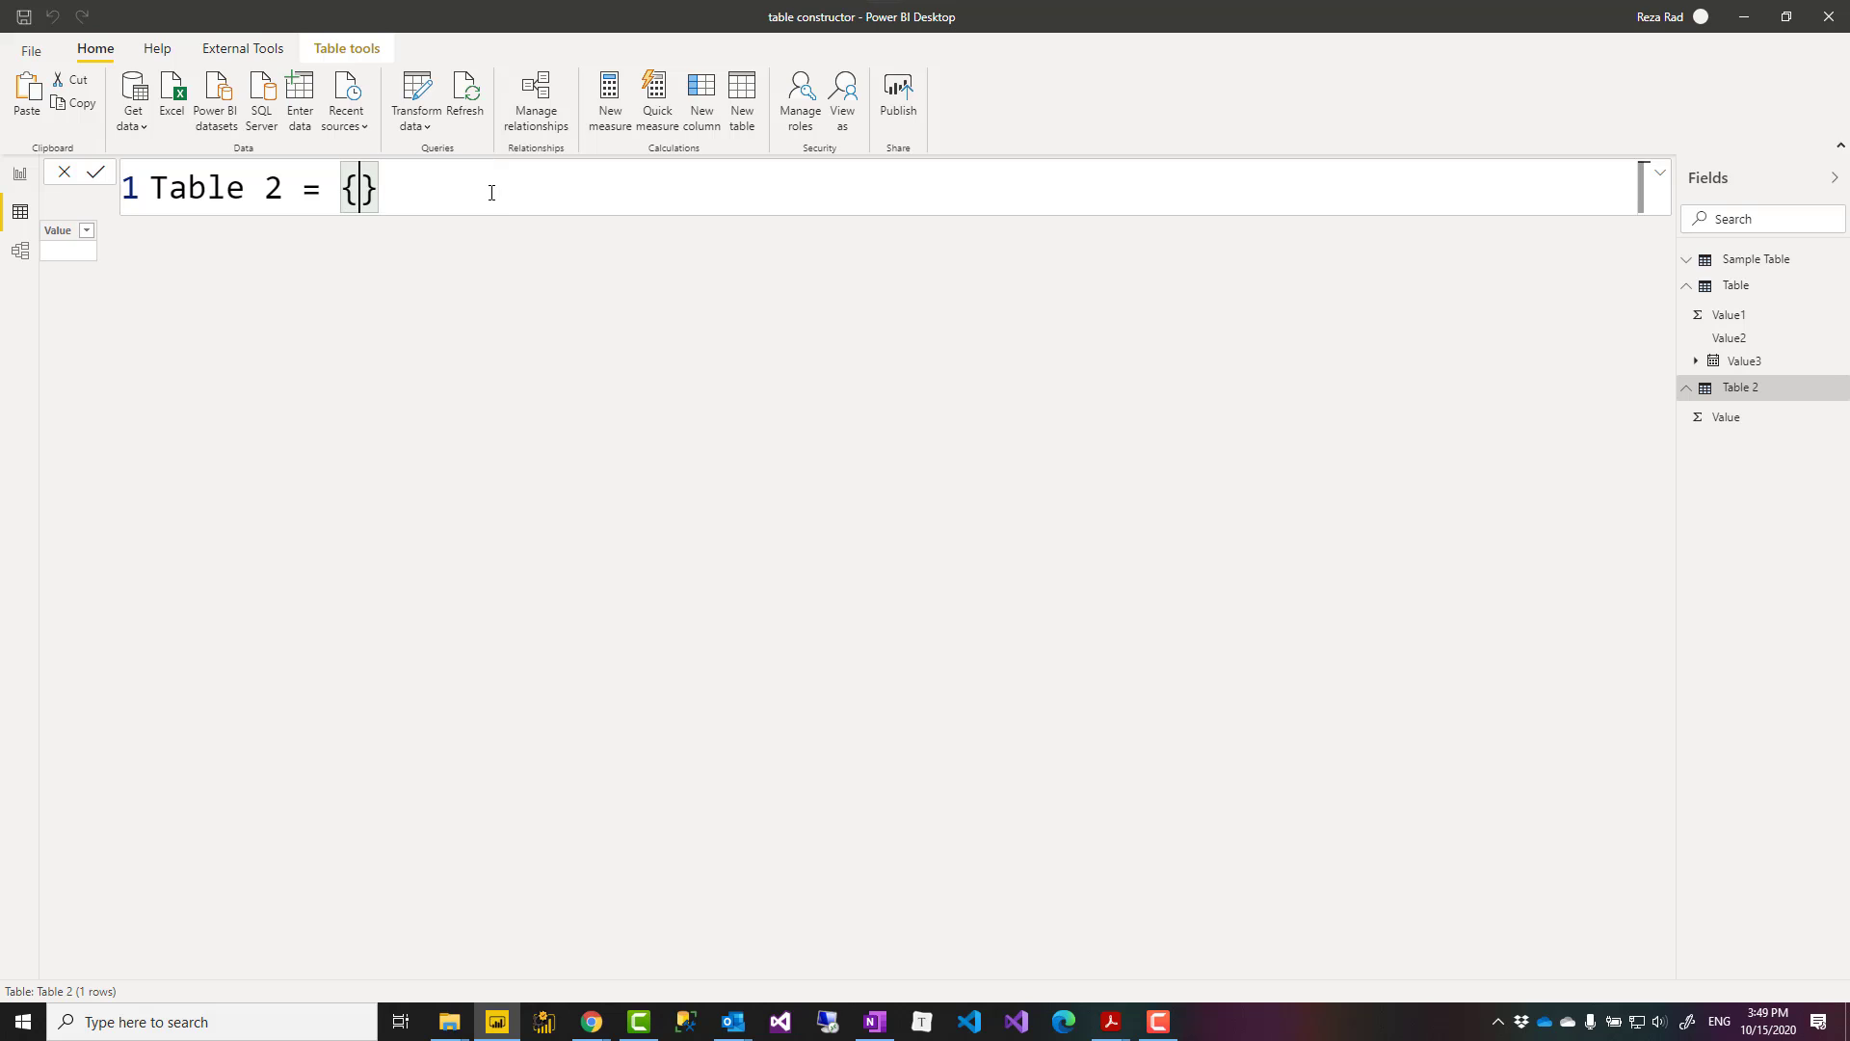
key("Return")
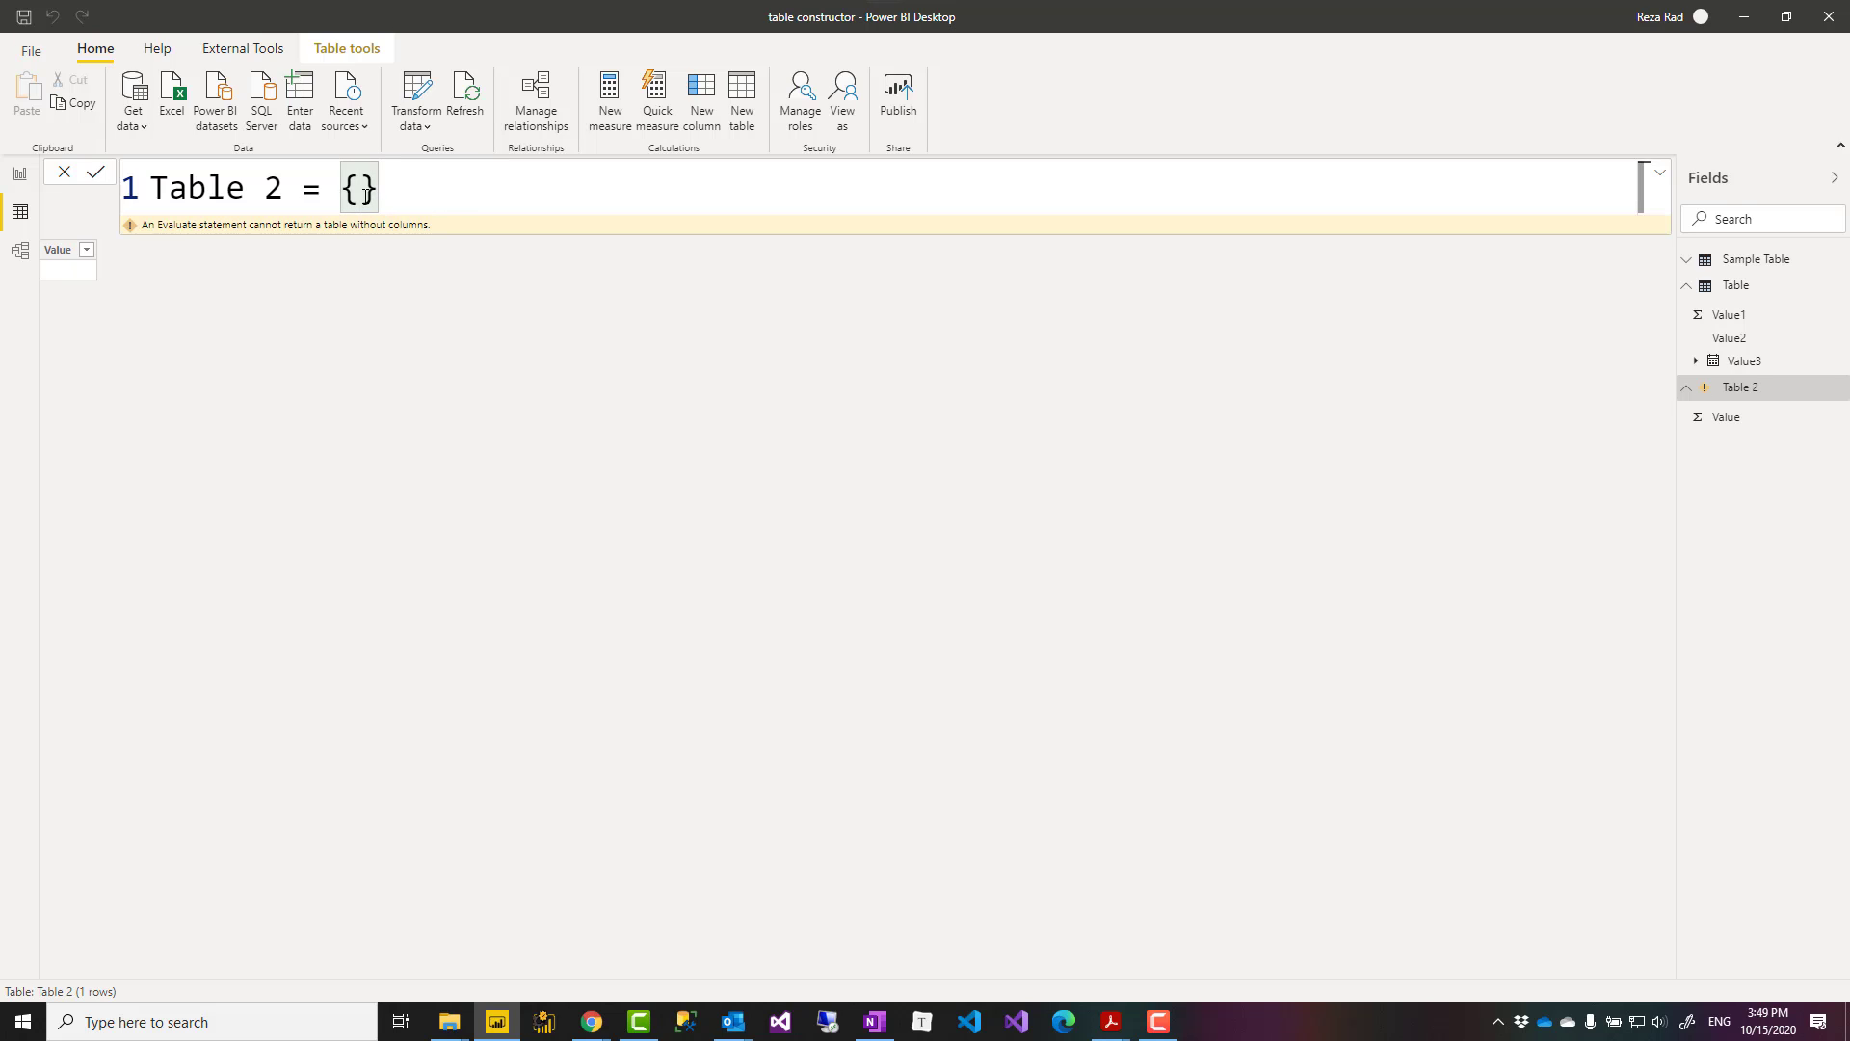
left_click(364, 191)
Set Table 2 to {"text"}, then extend it to {"text","sample","next"} and review the rows.
type("\"text\"")
key("Return")
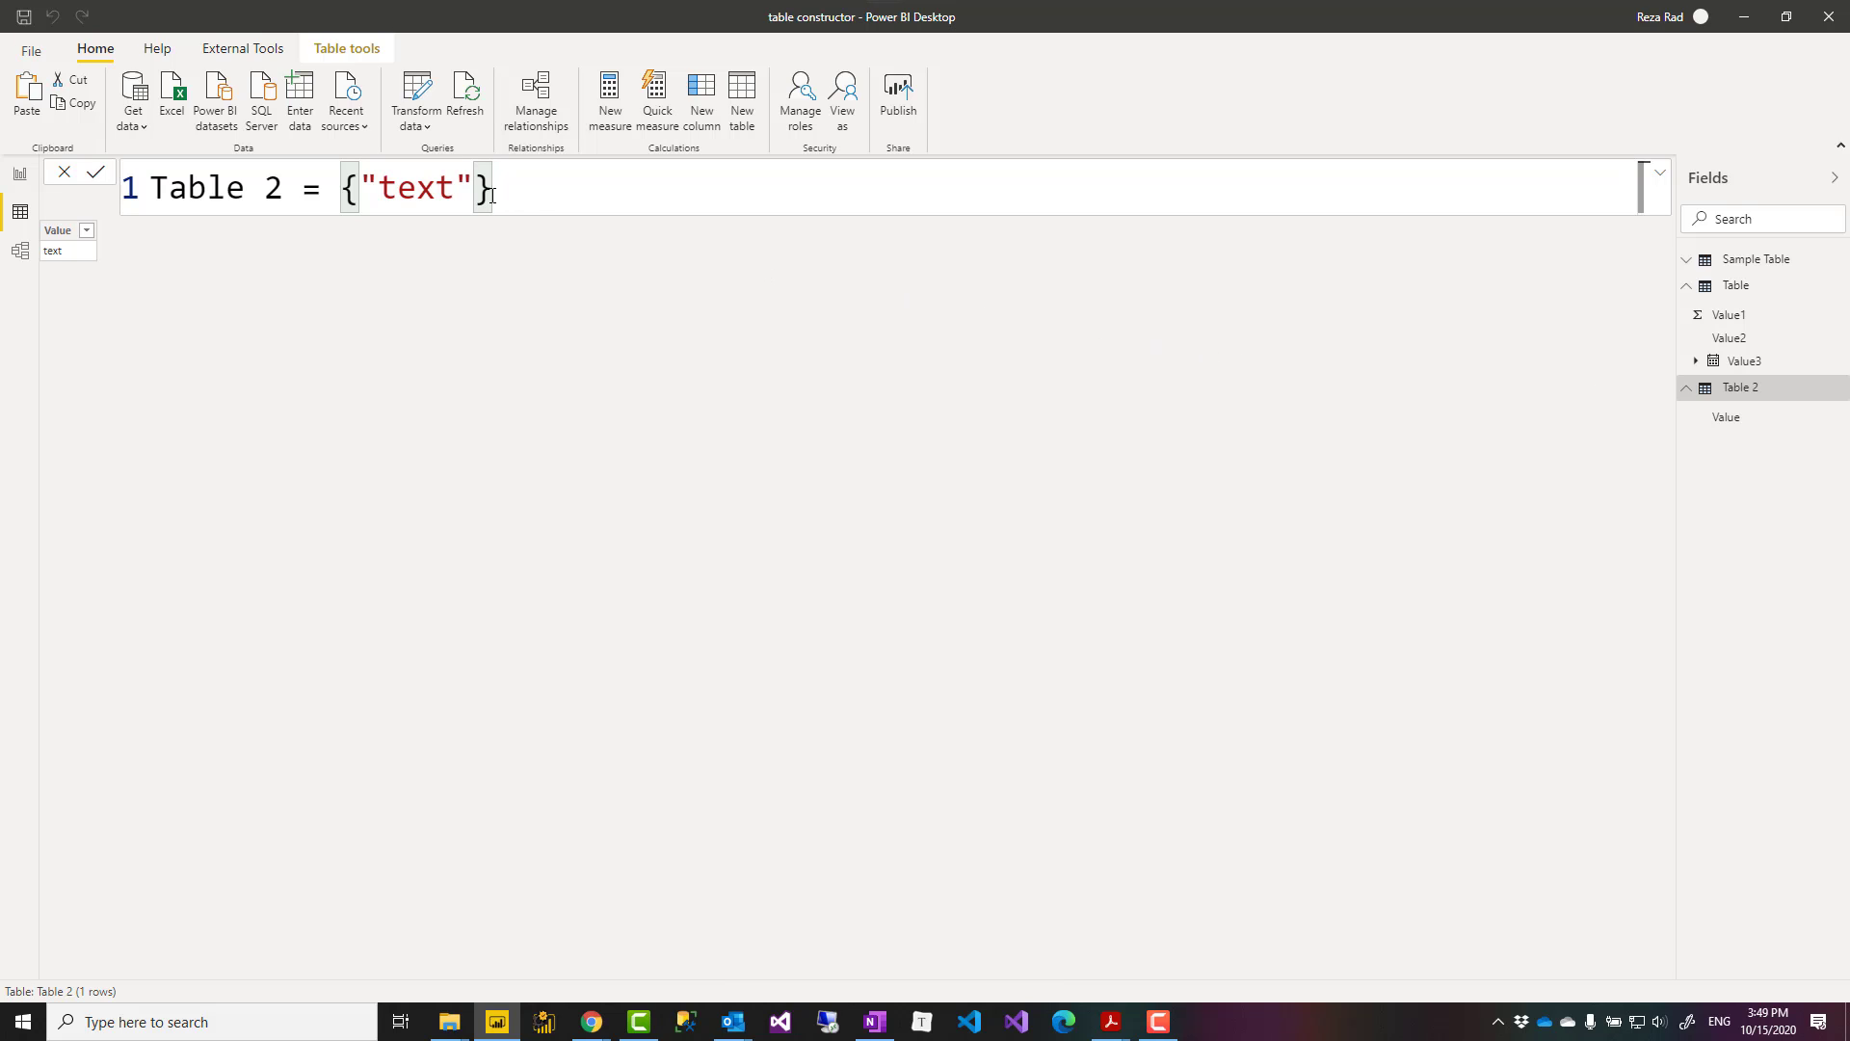
type(",")
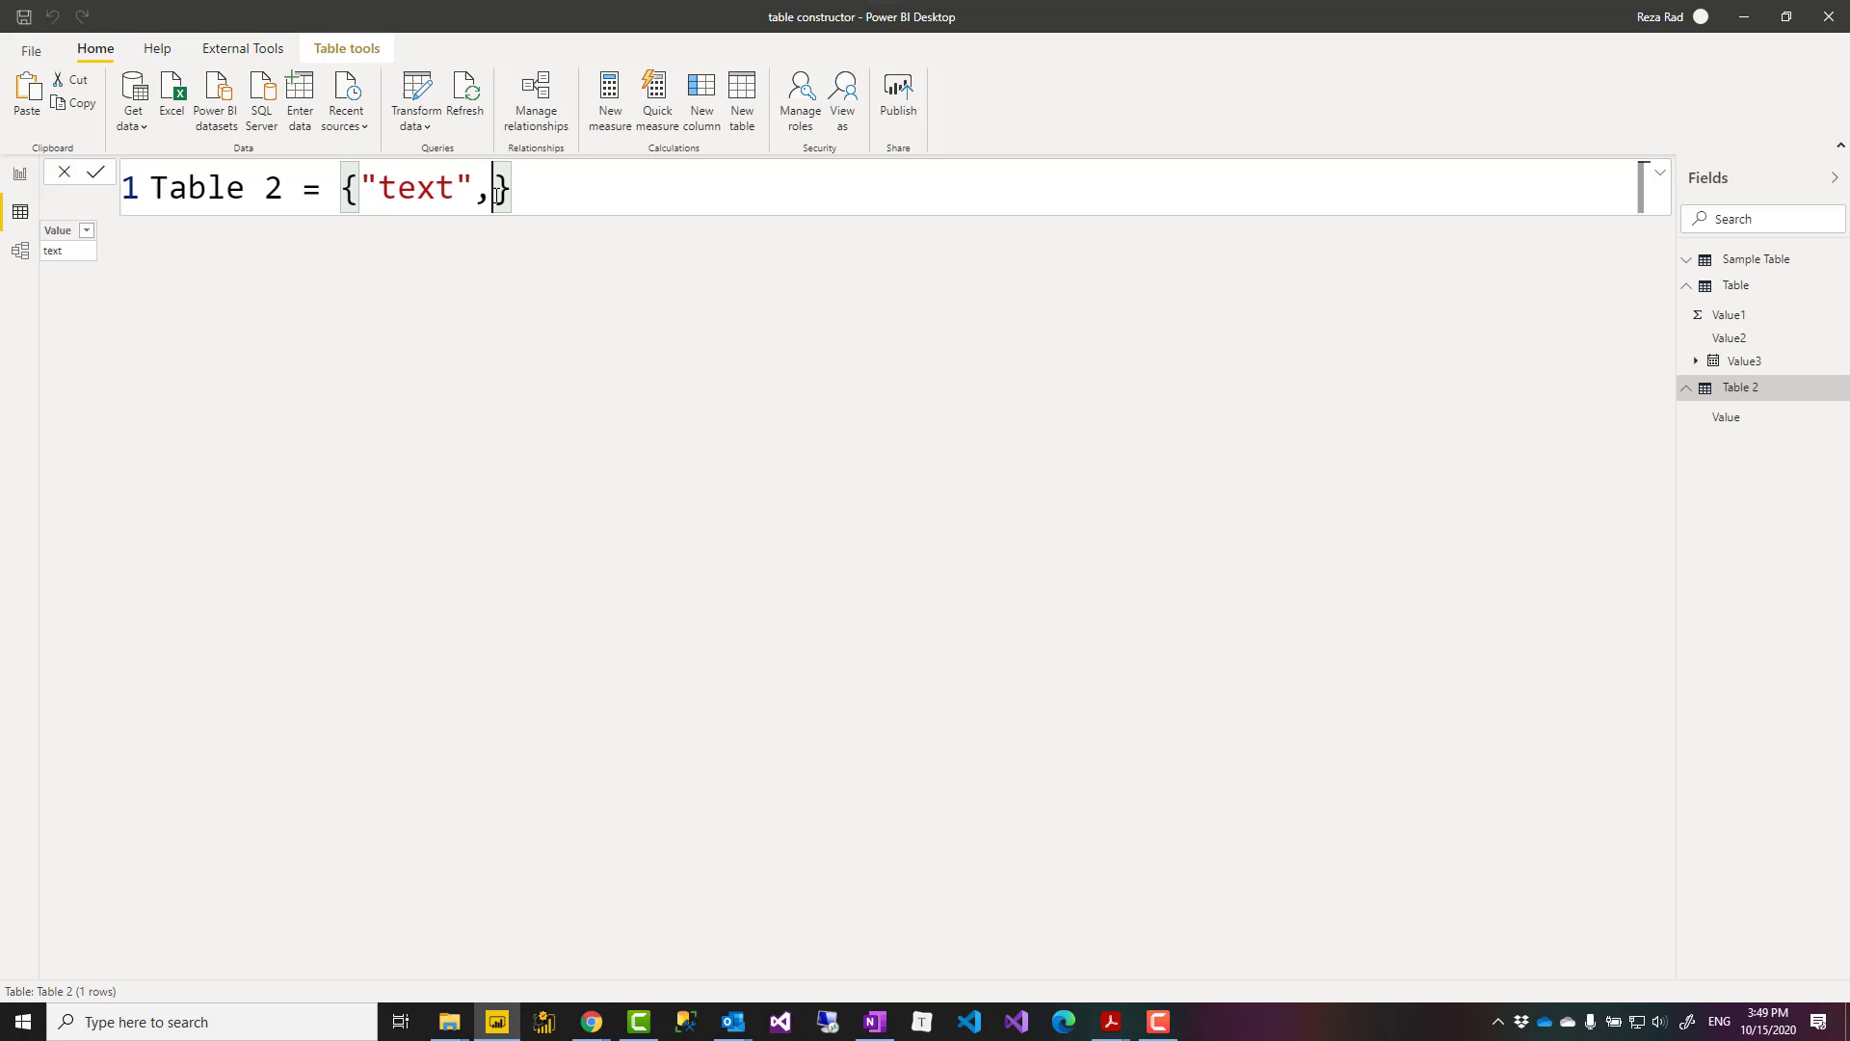
type("\"")
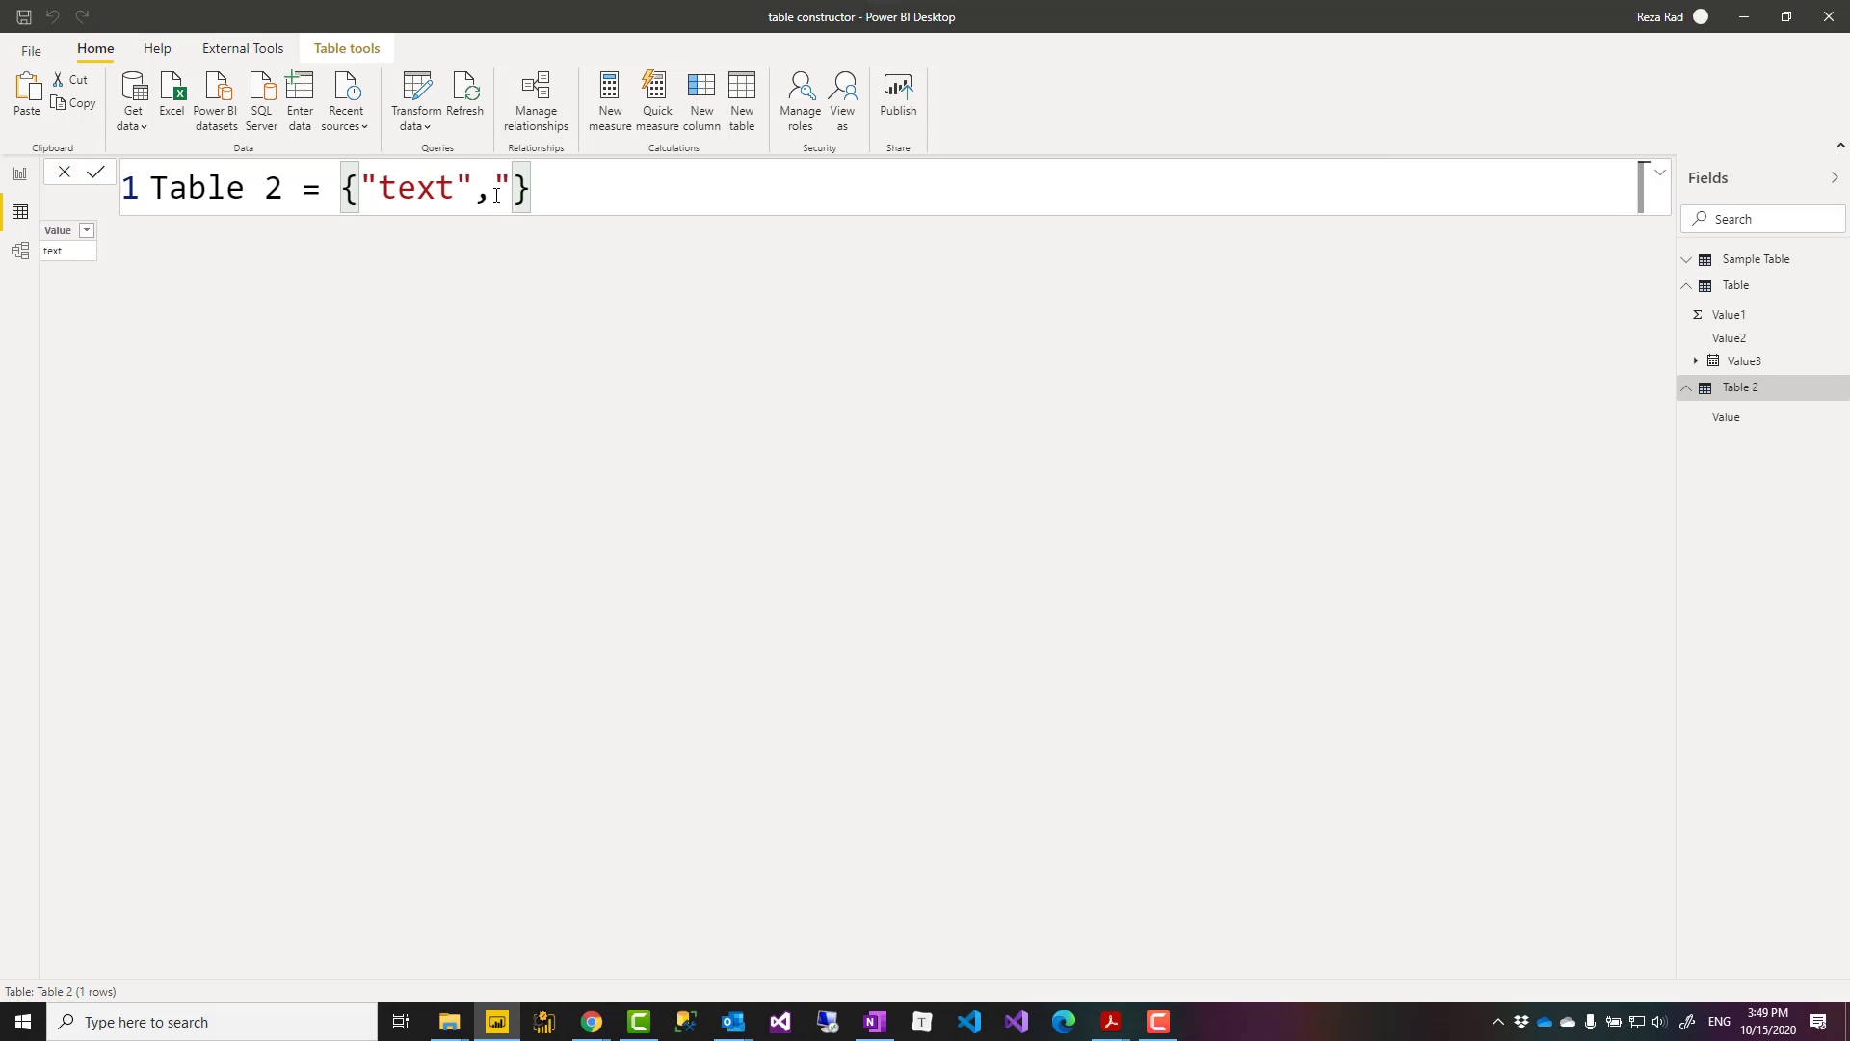
type("samp")
type("le\",")
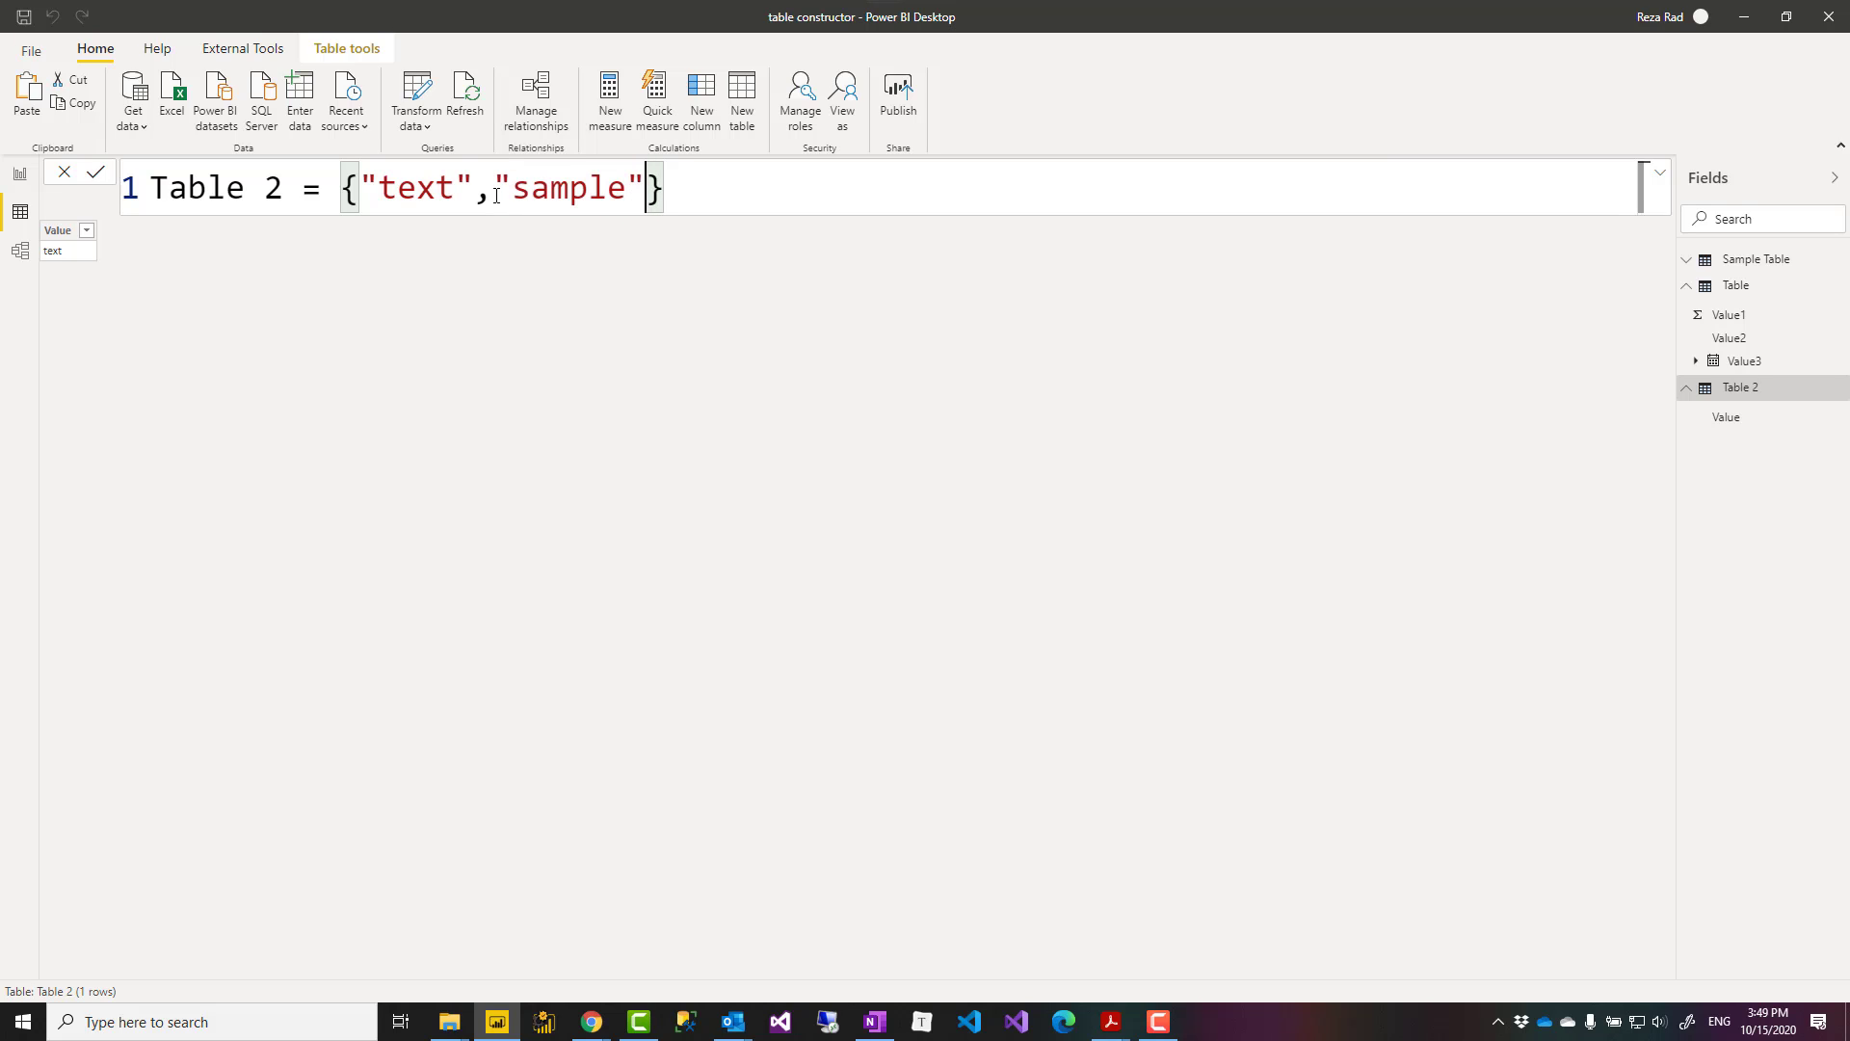
type("\"next\"")
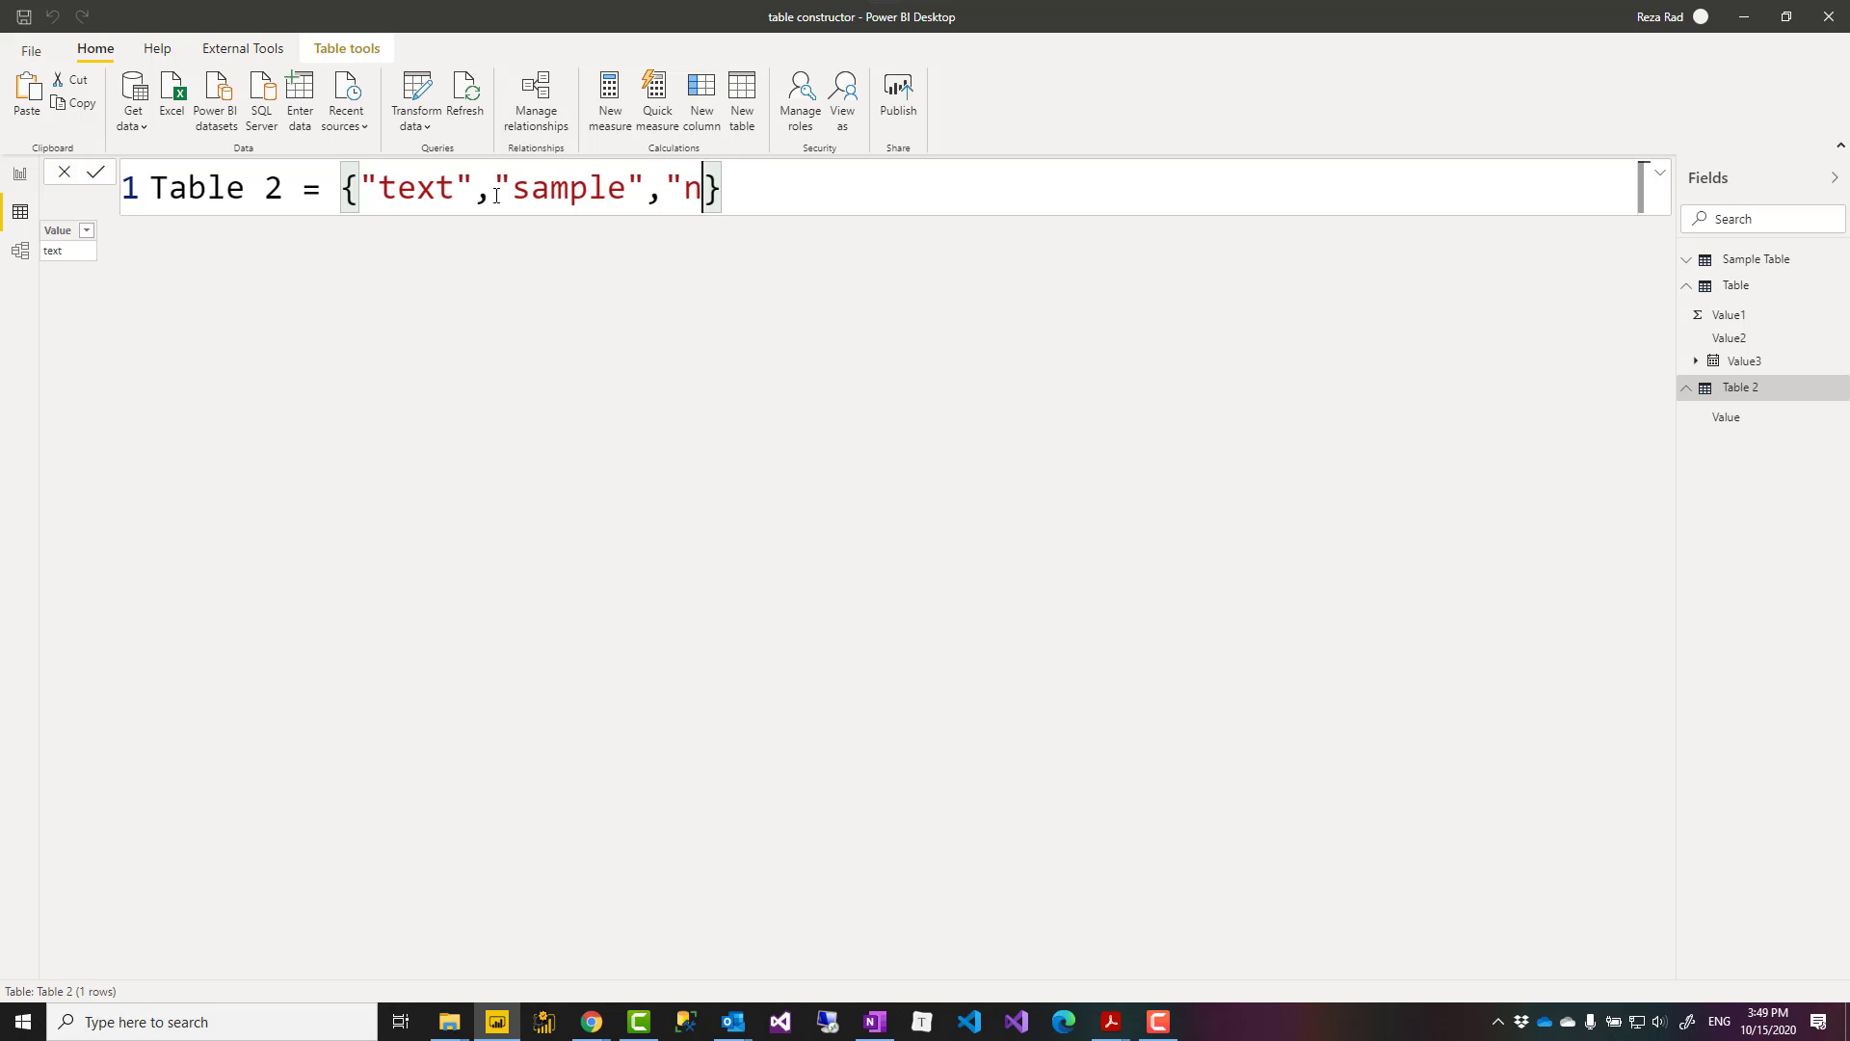
key("Return")
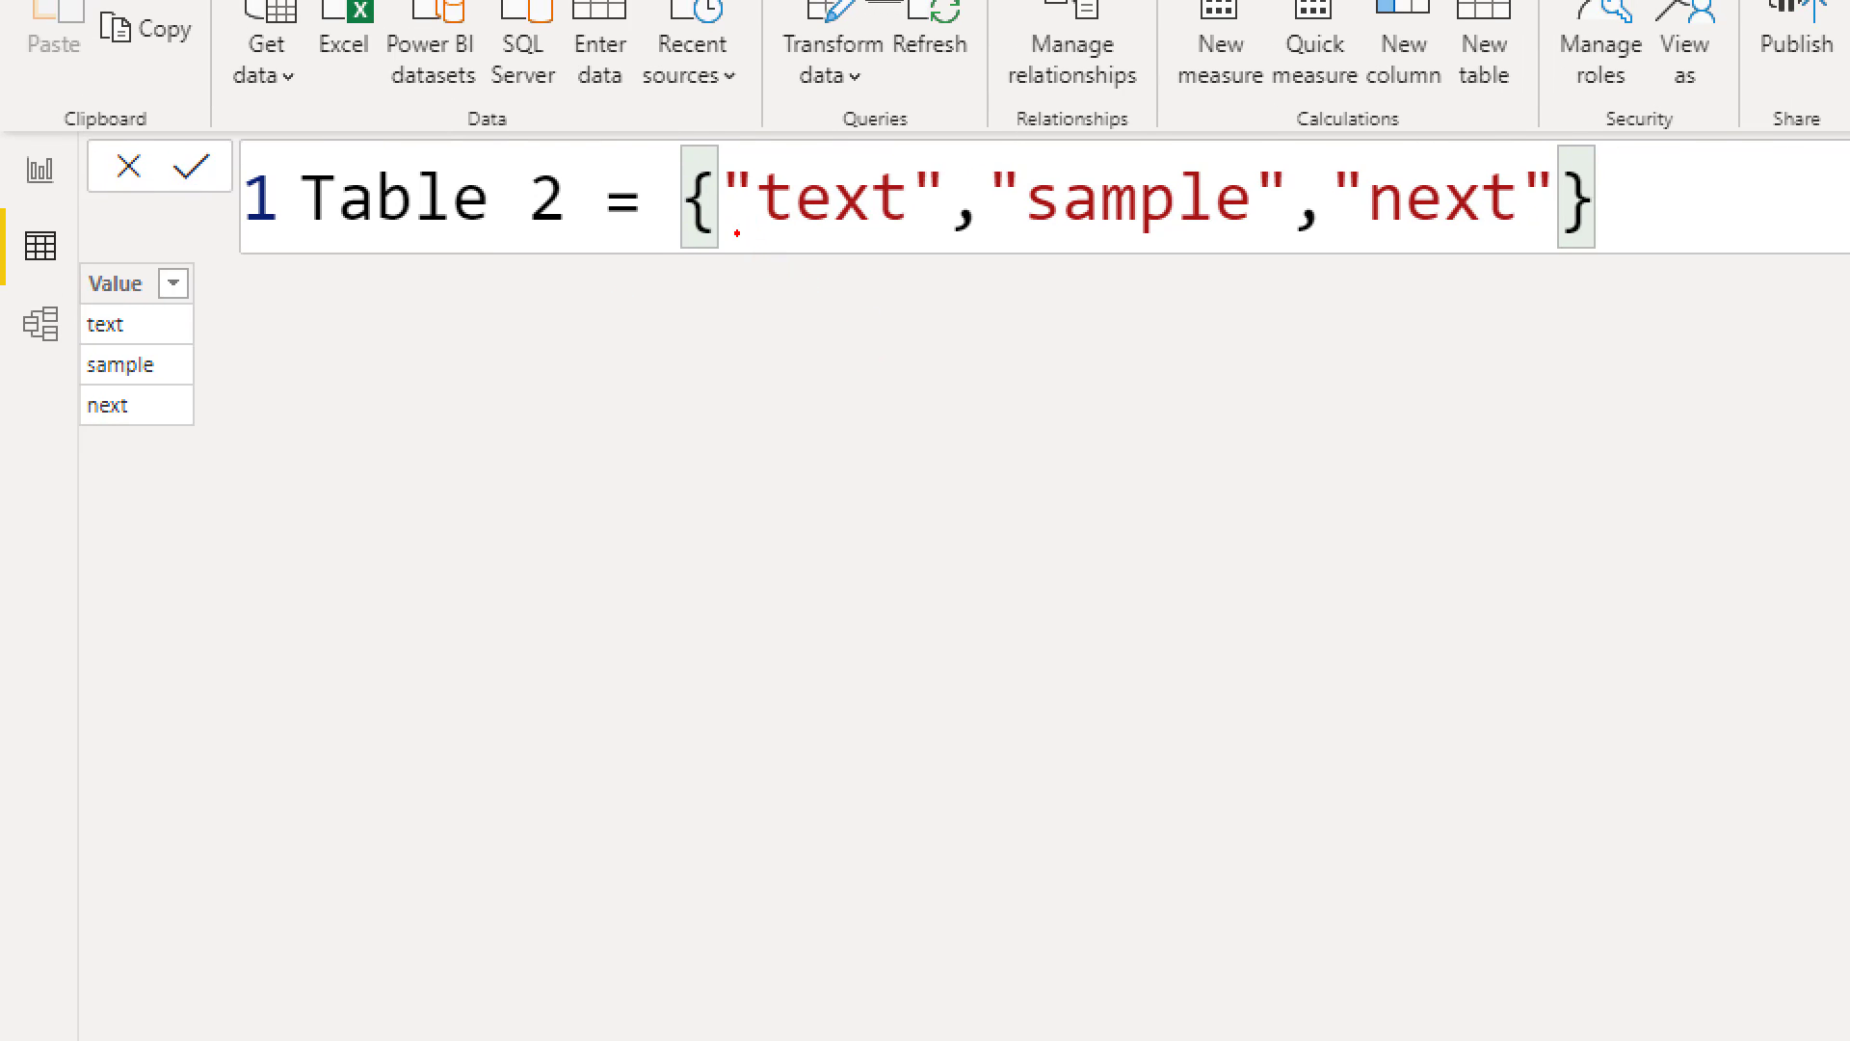
mouse_move(736, 234)
left_mouse_down()
mouse_move(812, 283)
mouse_move(896, 254)
left_mouse_up()
mouse_move(1008, 250)
left_mouse_down()
mouse_move(1133, 312)
mouse_move(1304, 281)
mouse_move(1419, 316)
mouse_move(1547, 271)
left_mouse_up()
mouse_move(210, 258)
left_mouse_down()
mouse_move(253, 339)
mouse_move(222, 436)
left_mouse_up()
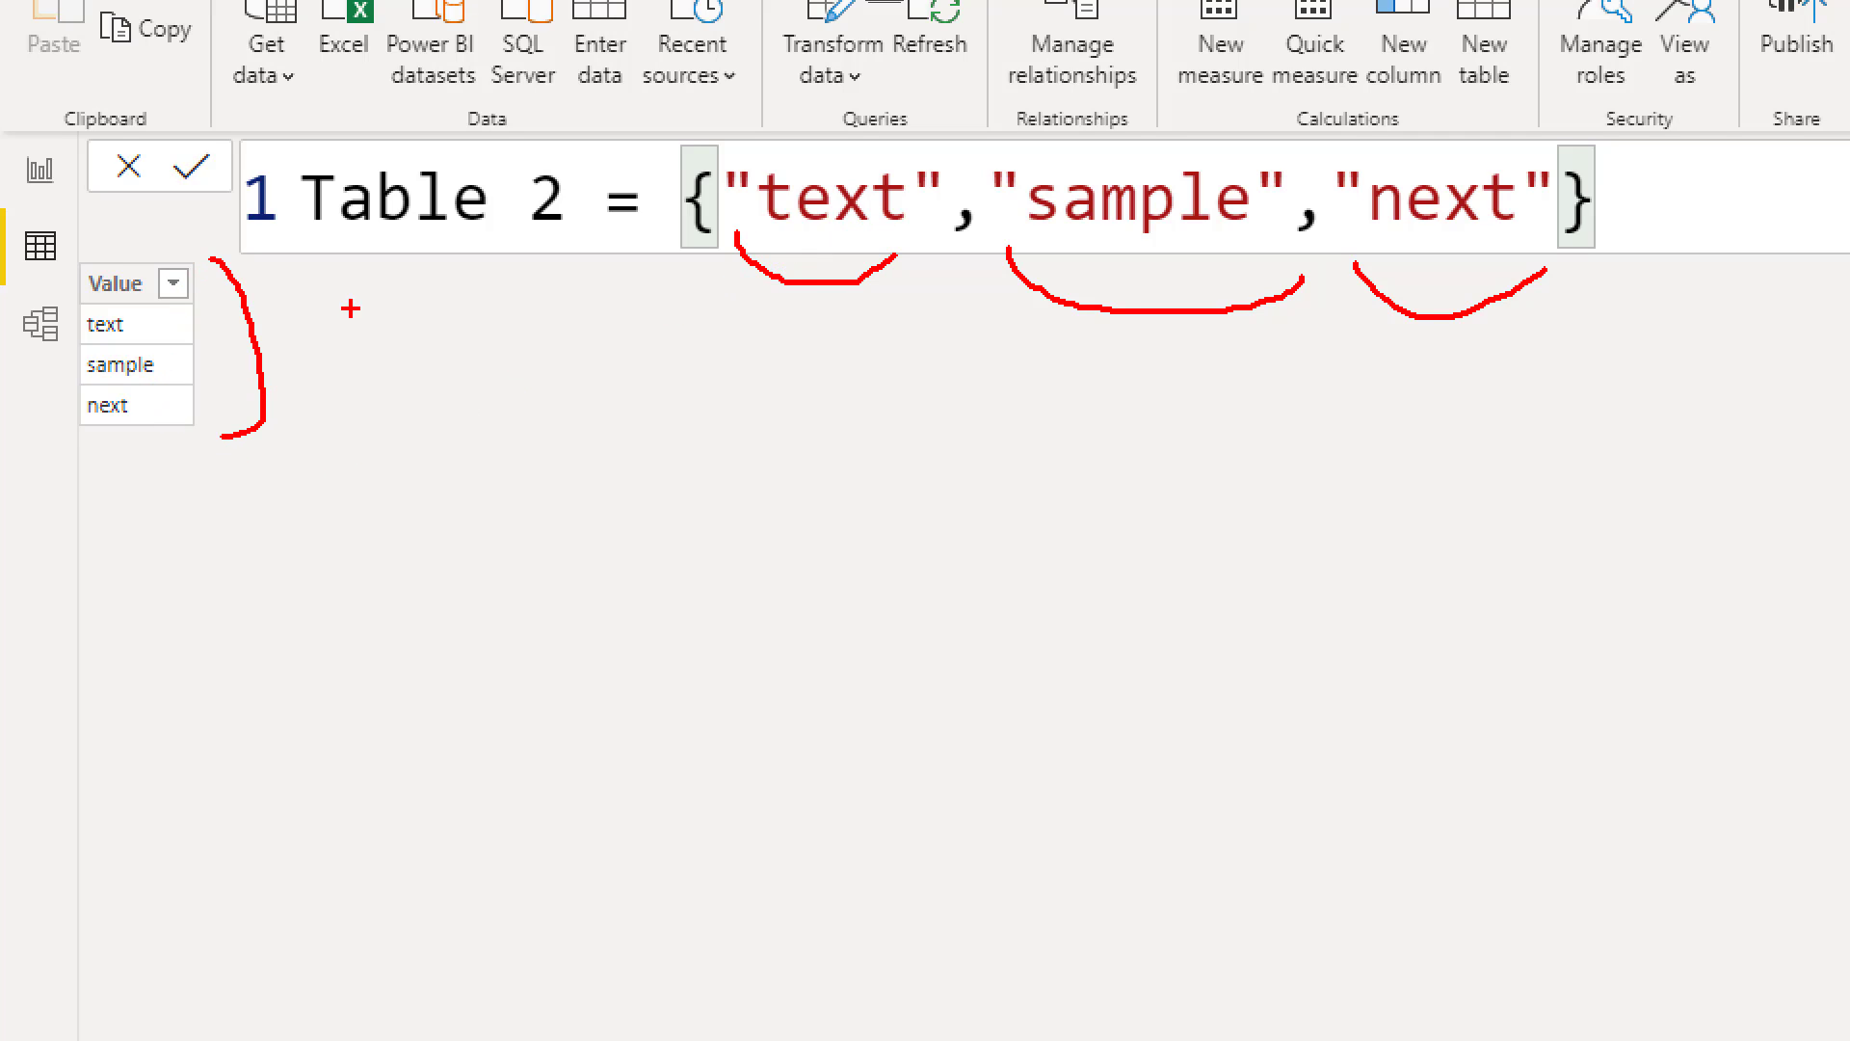
key("Escape")
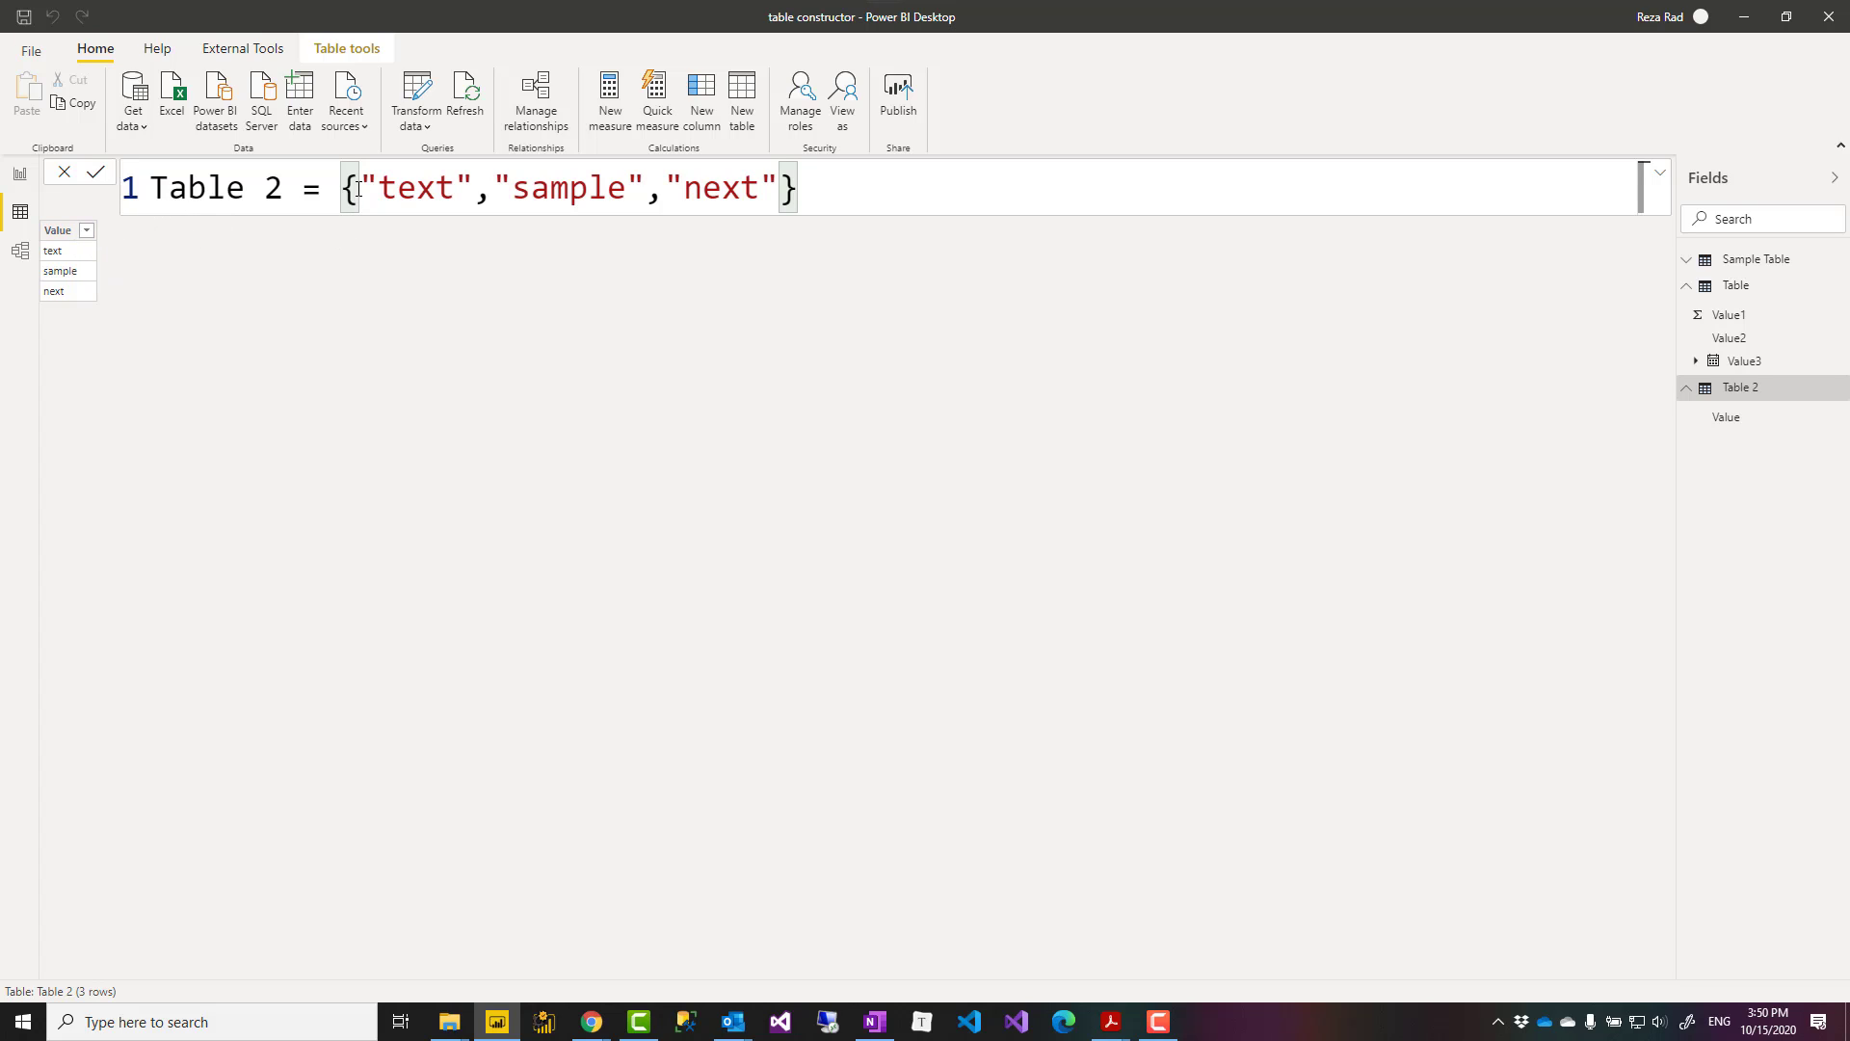
Replace the three text values with a single row tuple (1).
left_click_drag(358, 188, 780, 183)
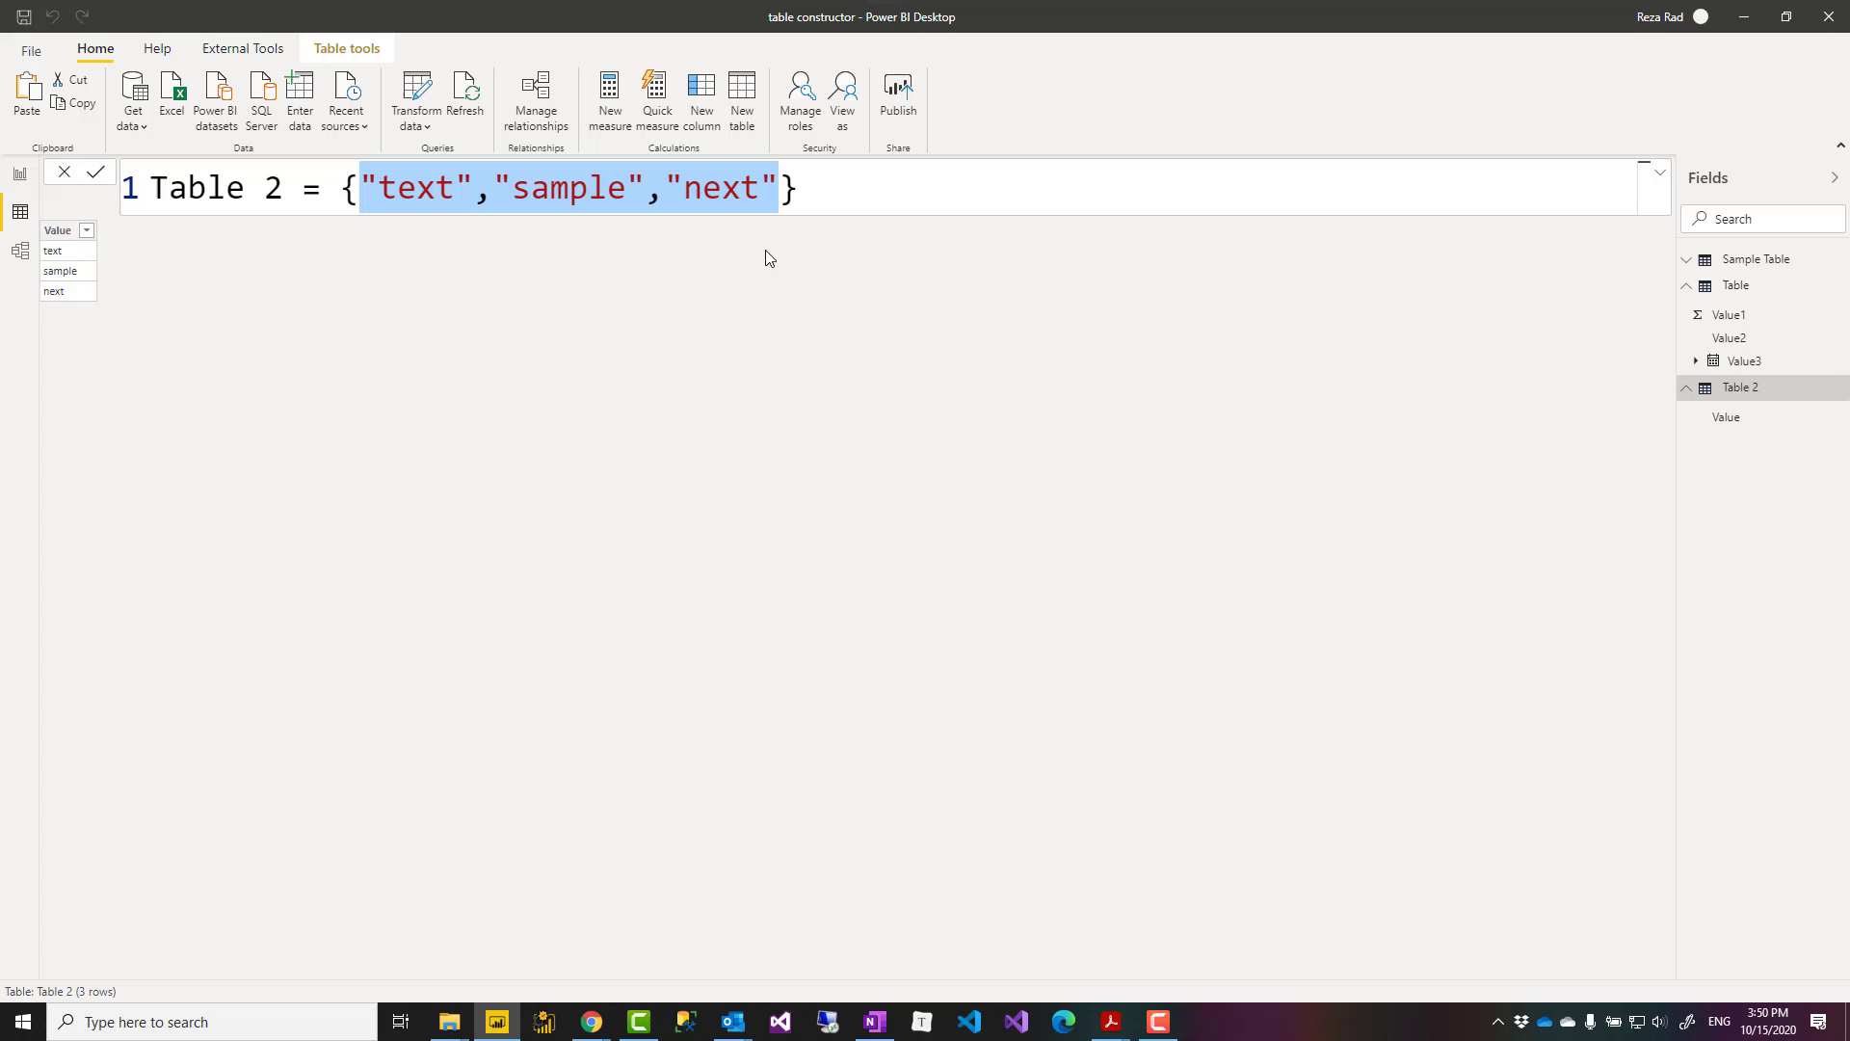
type("()")
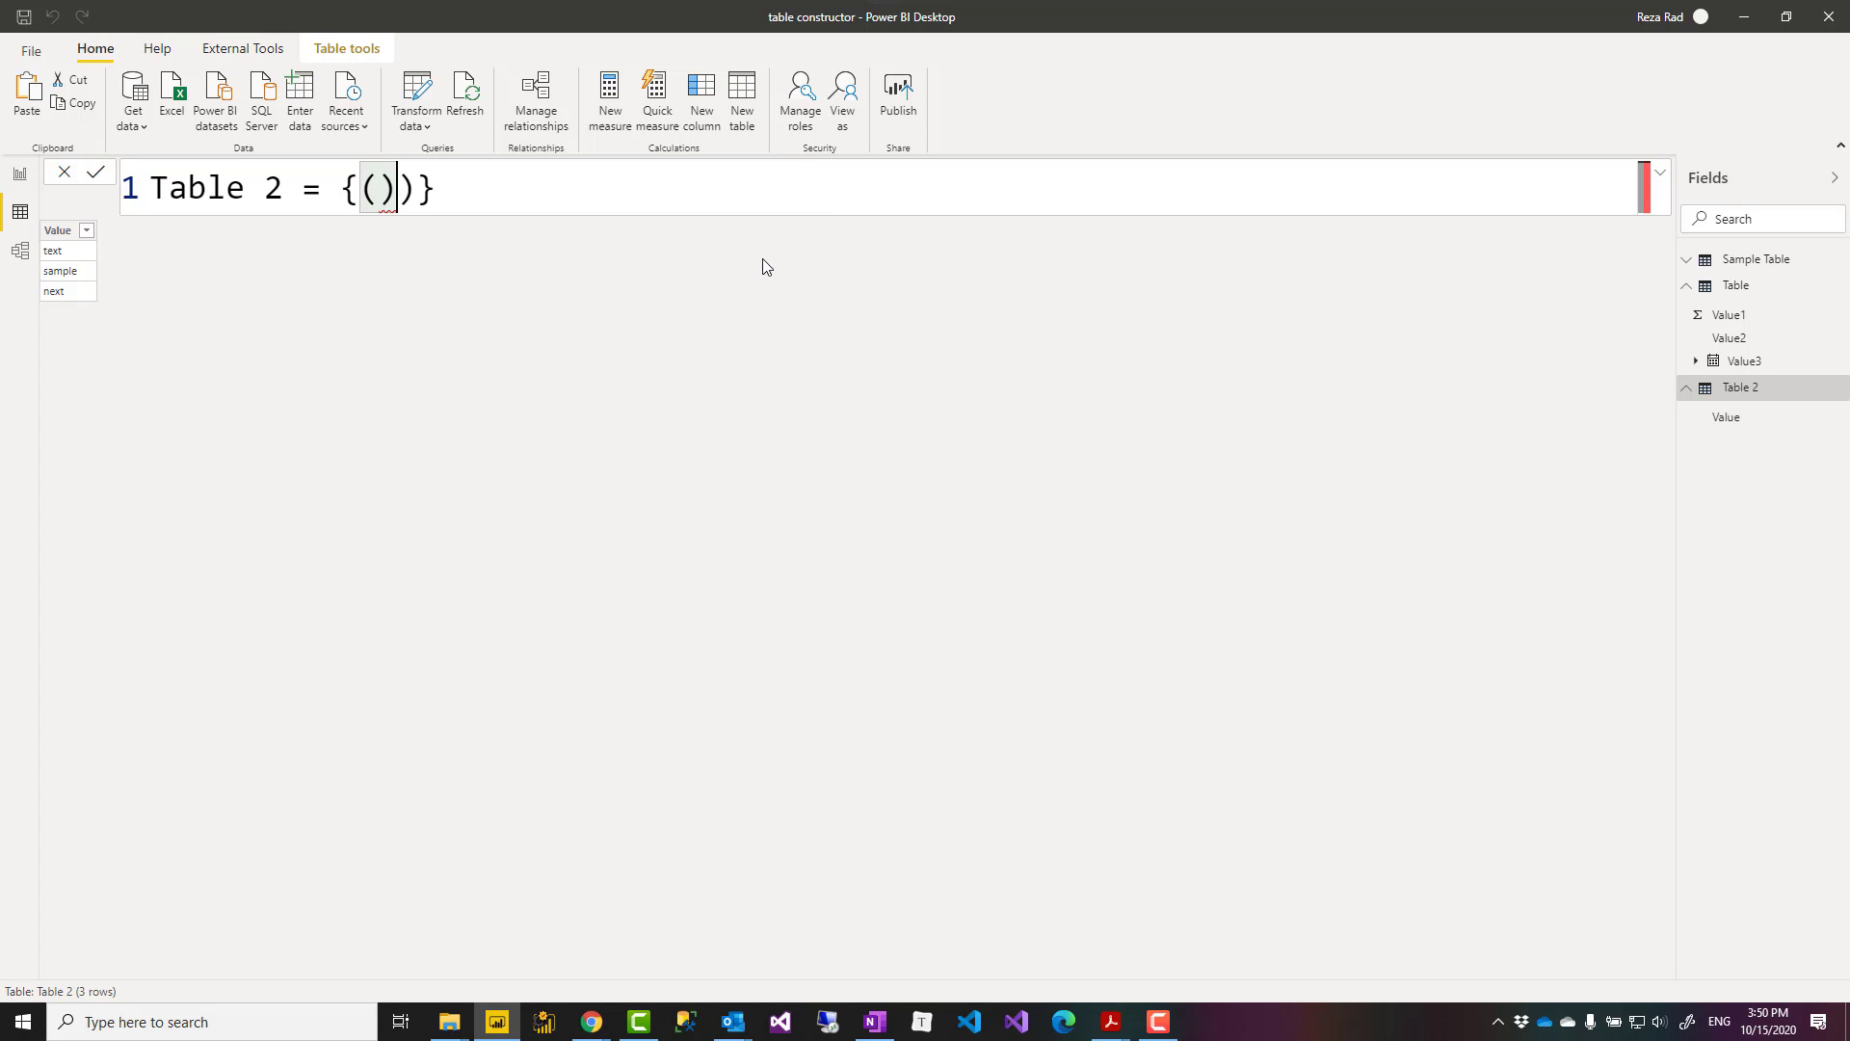
key("Delete")
key("Left")
type("1")
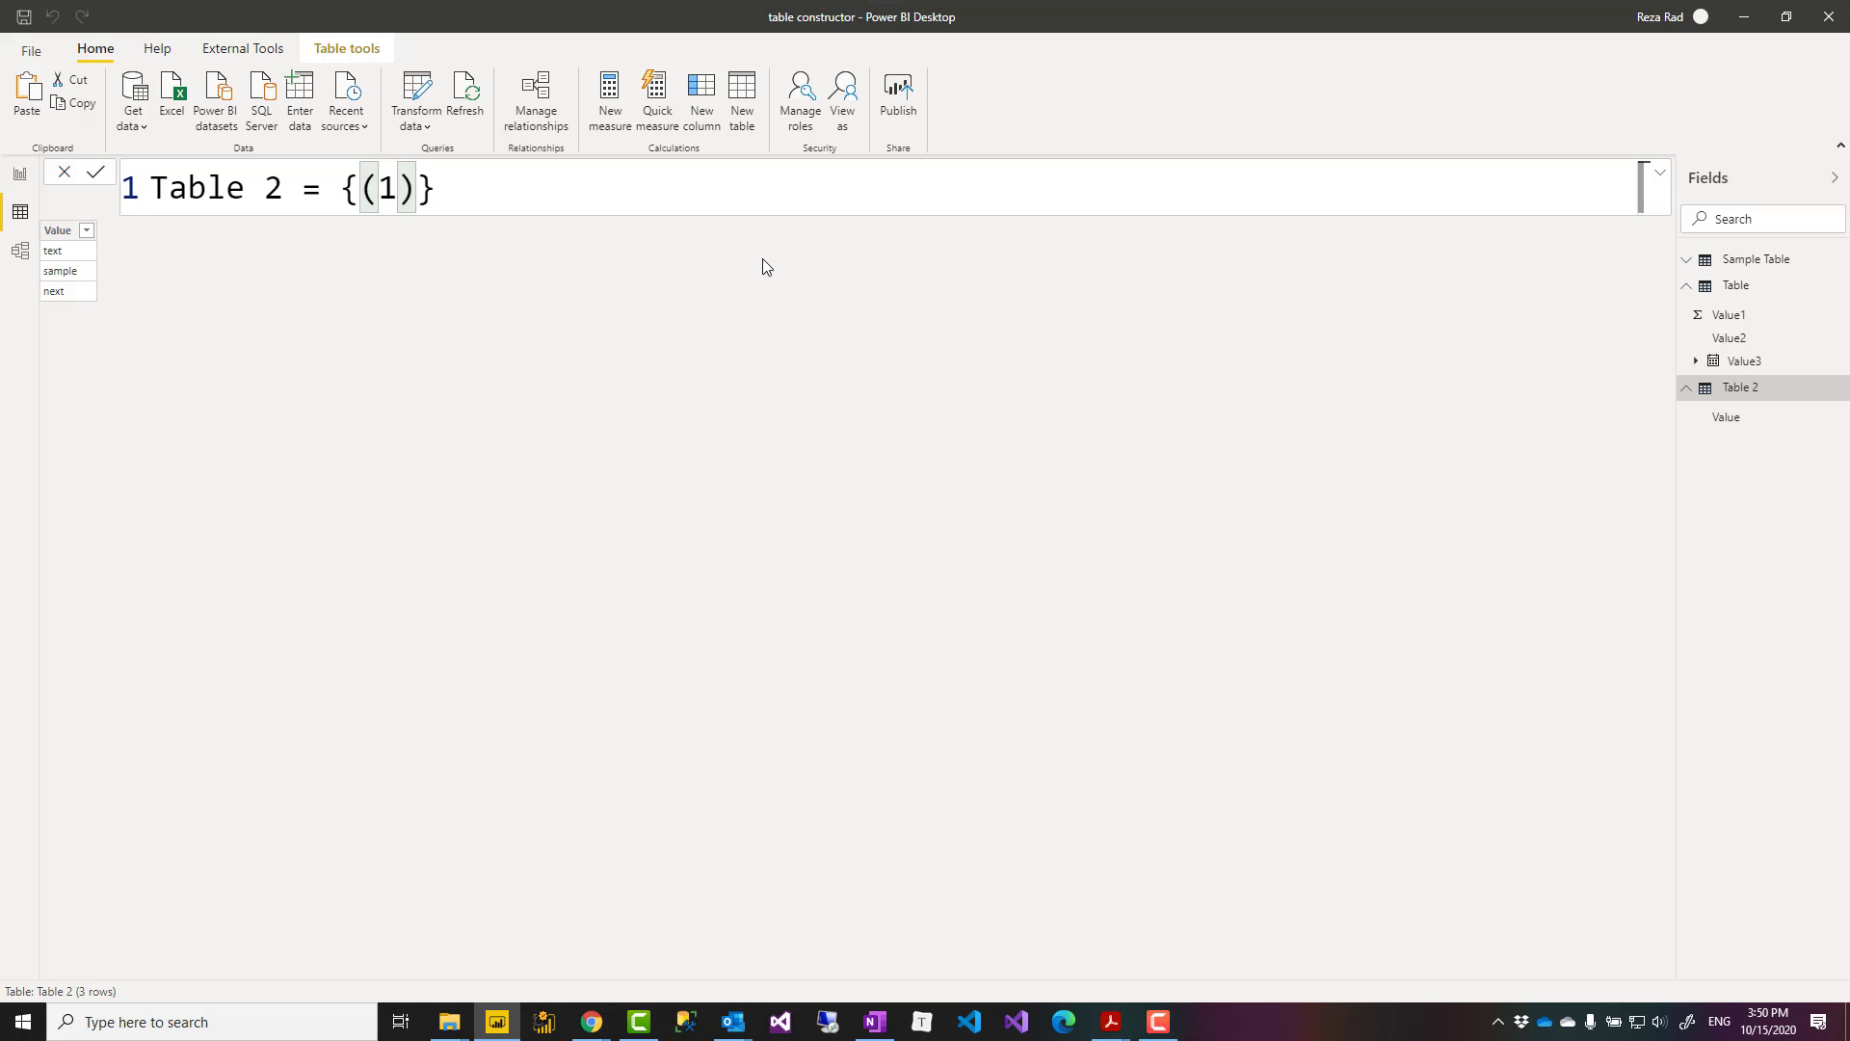
key("Return")
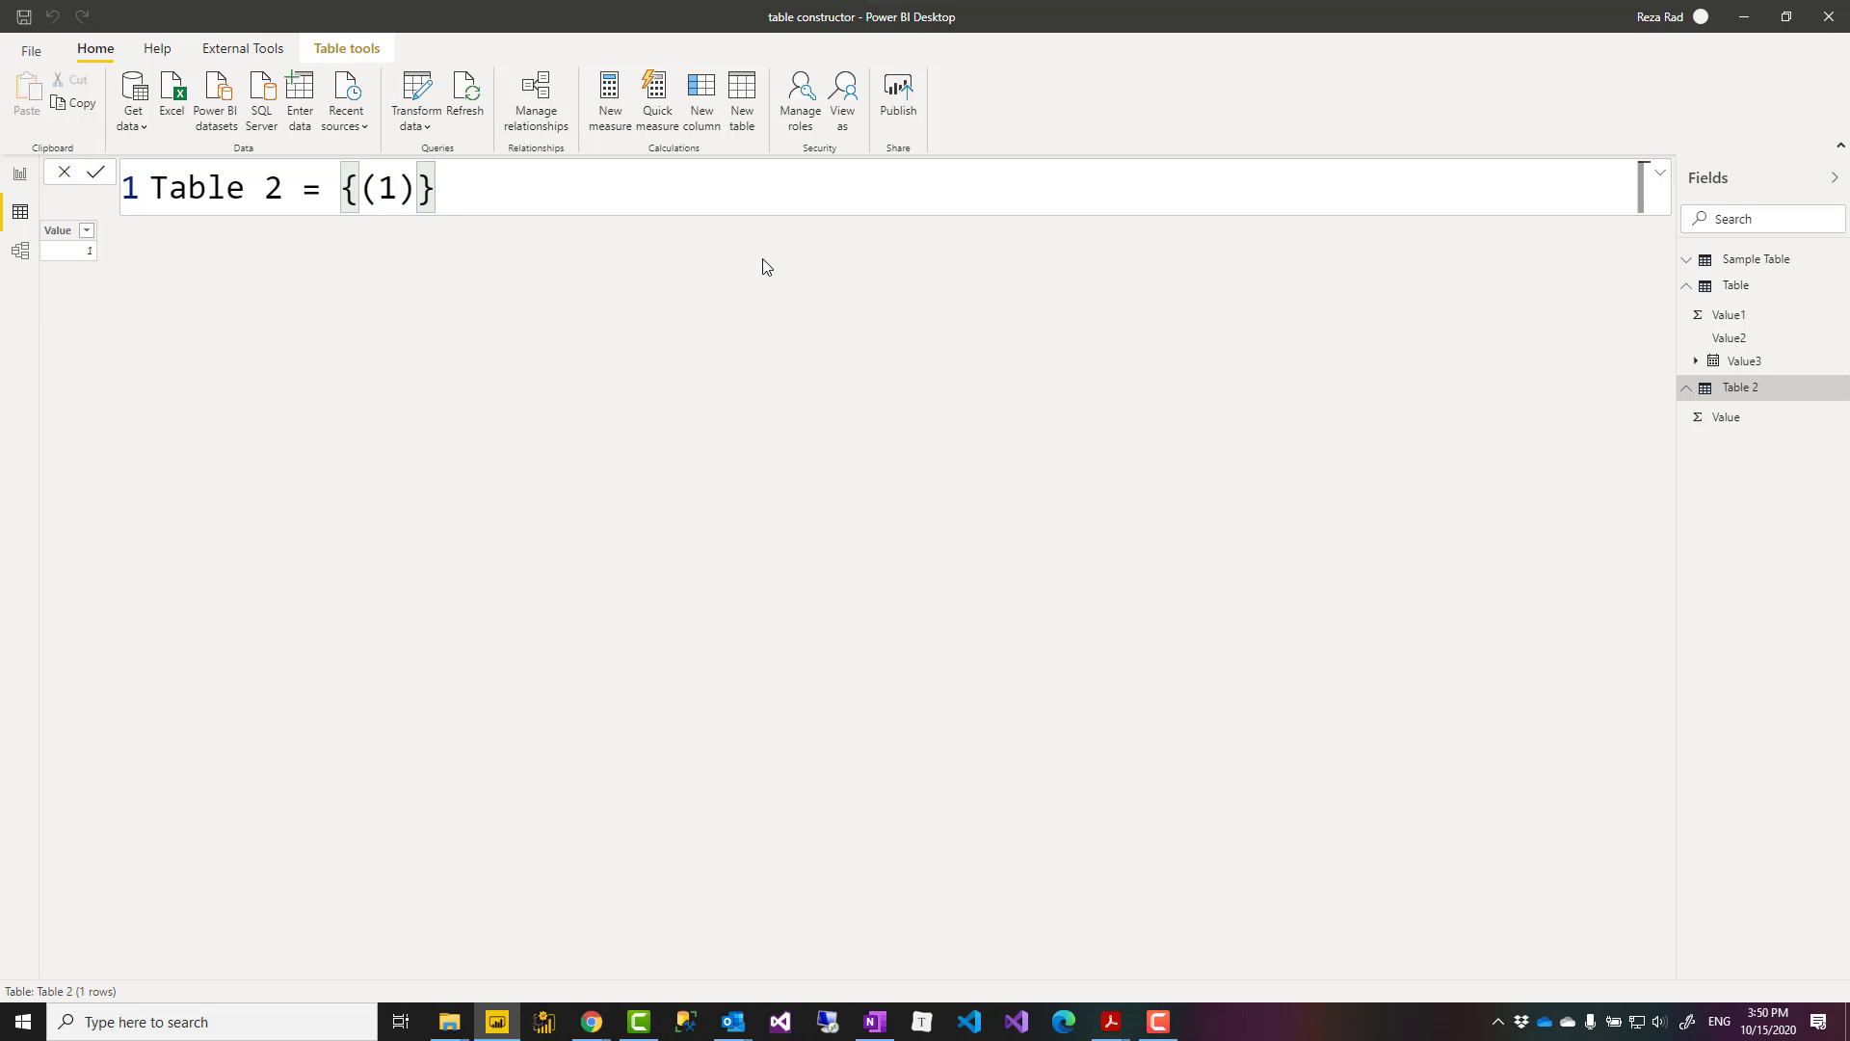
Extend the row to (1,2), then (1,2,3) to add Value2 and Value3.
left_click(396, 190)
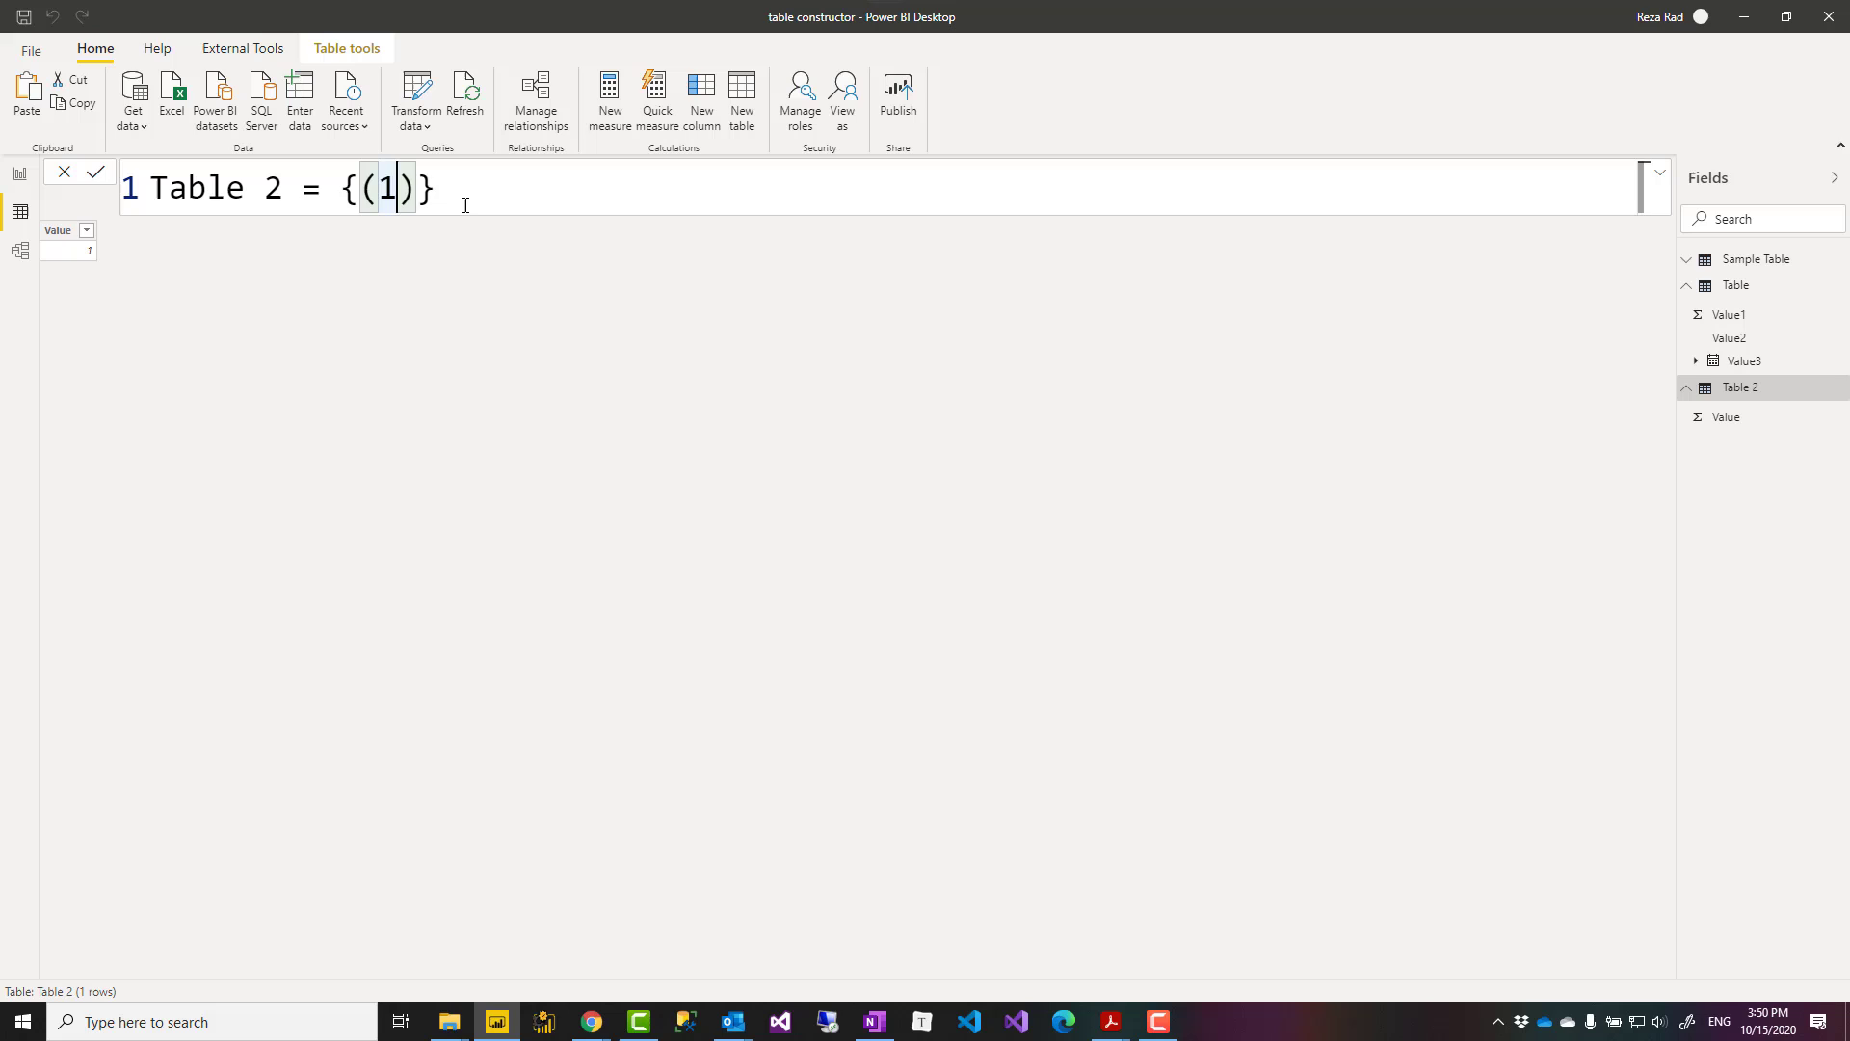
type(",2")
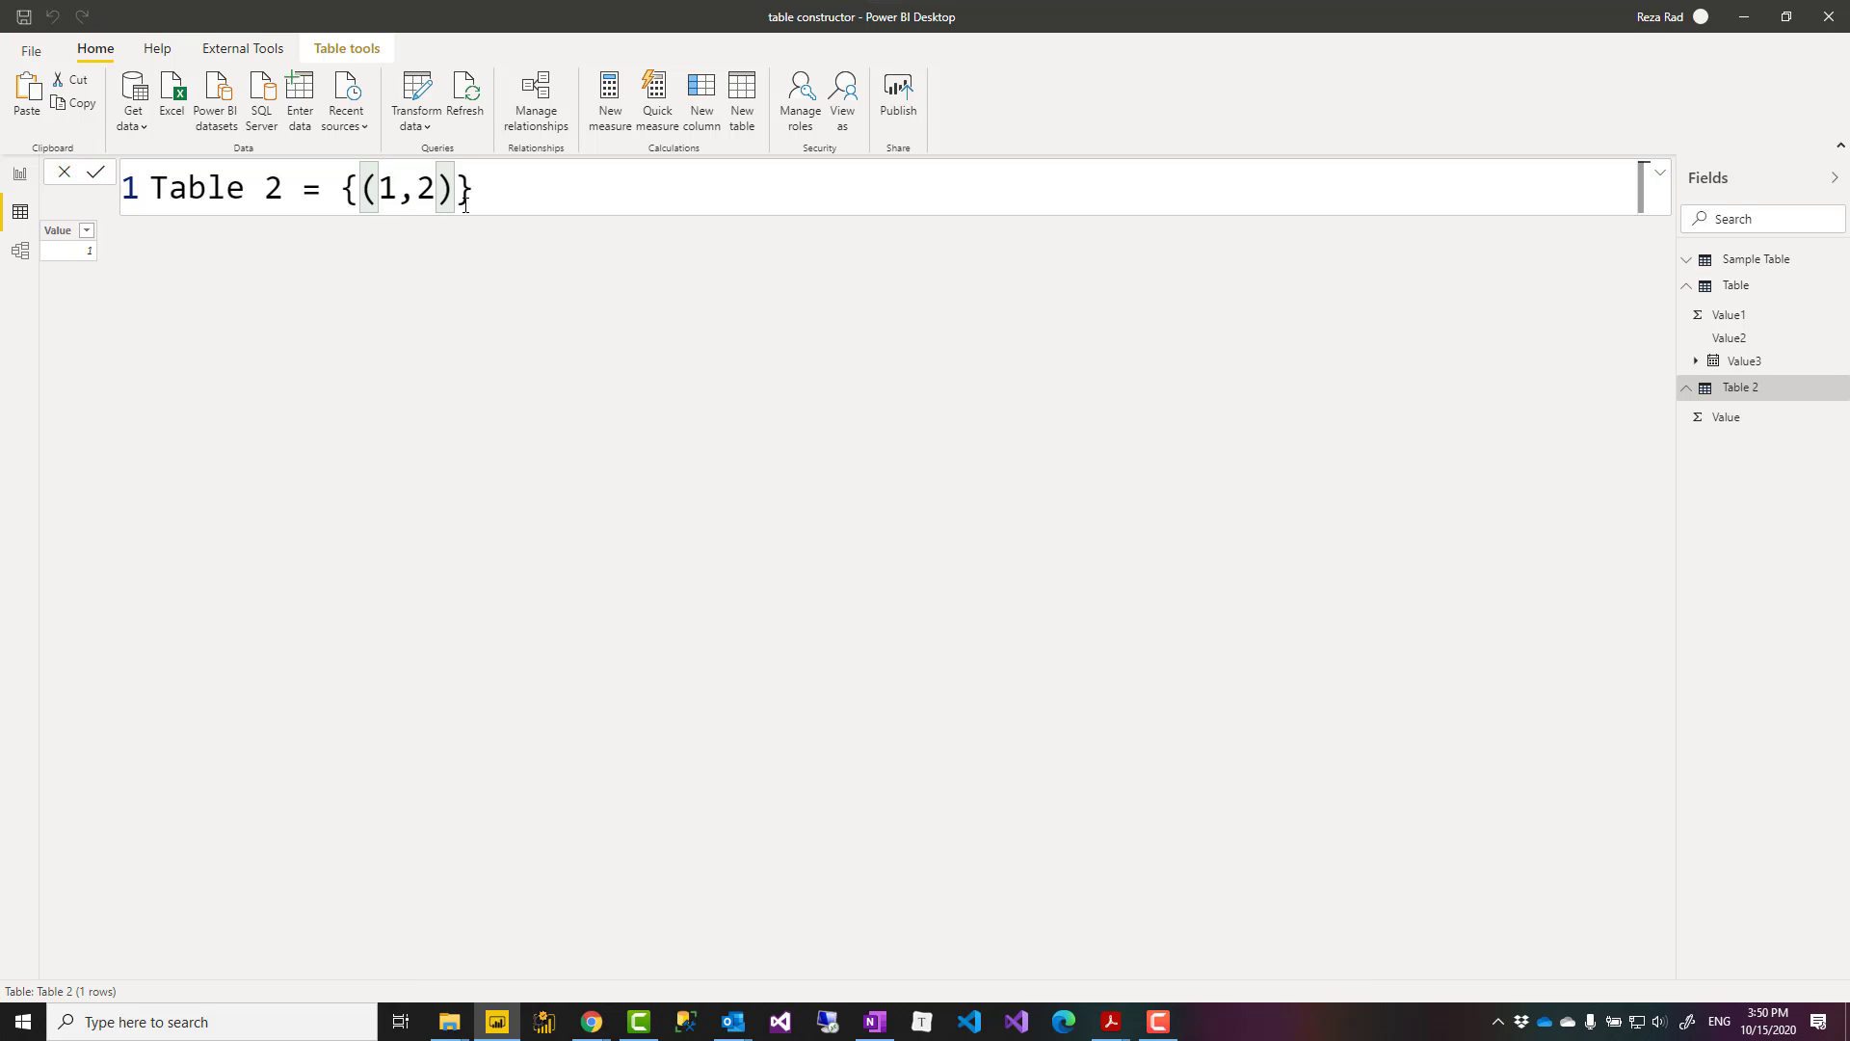
key("Return")
left_click_drag(363, 190, 454, 191)
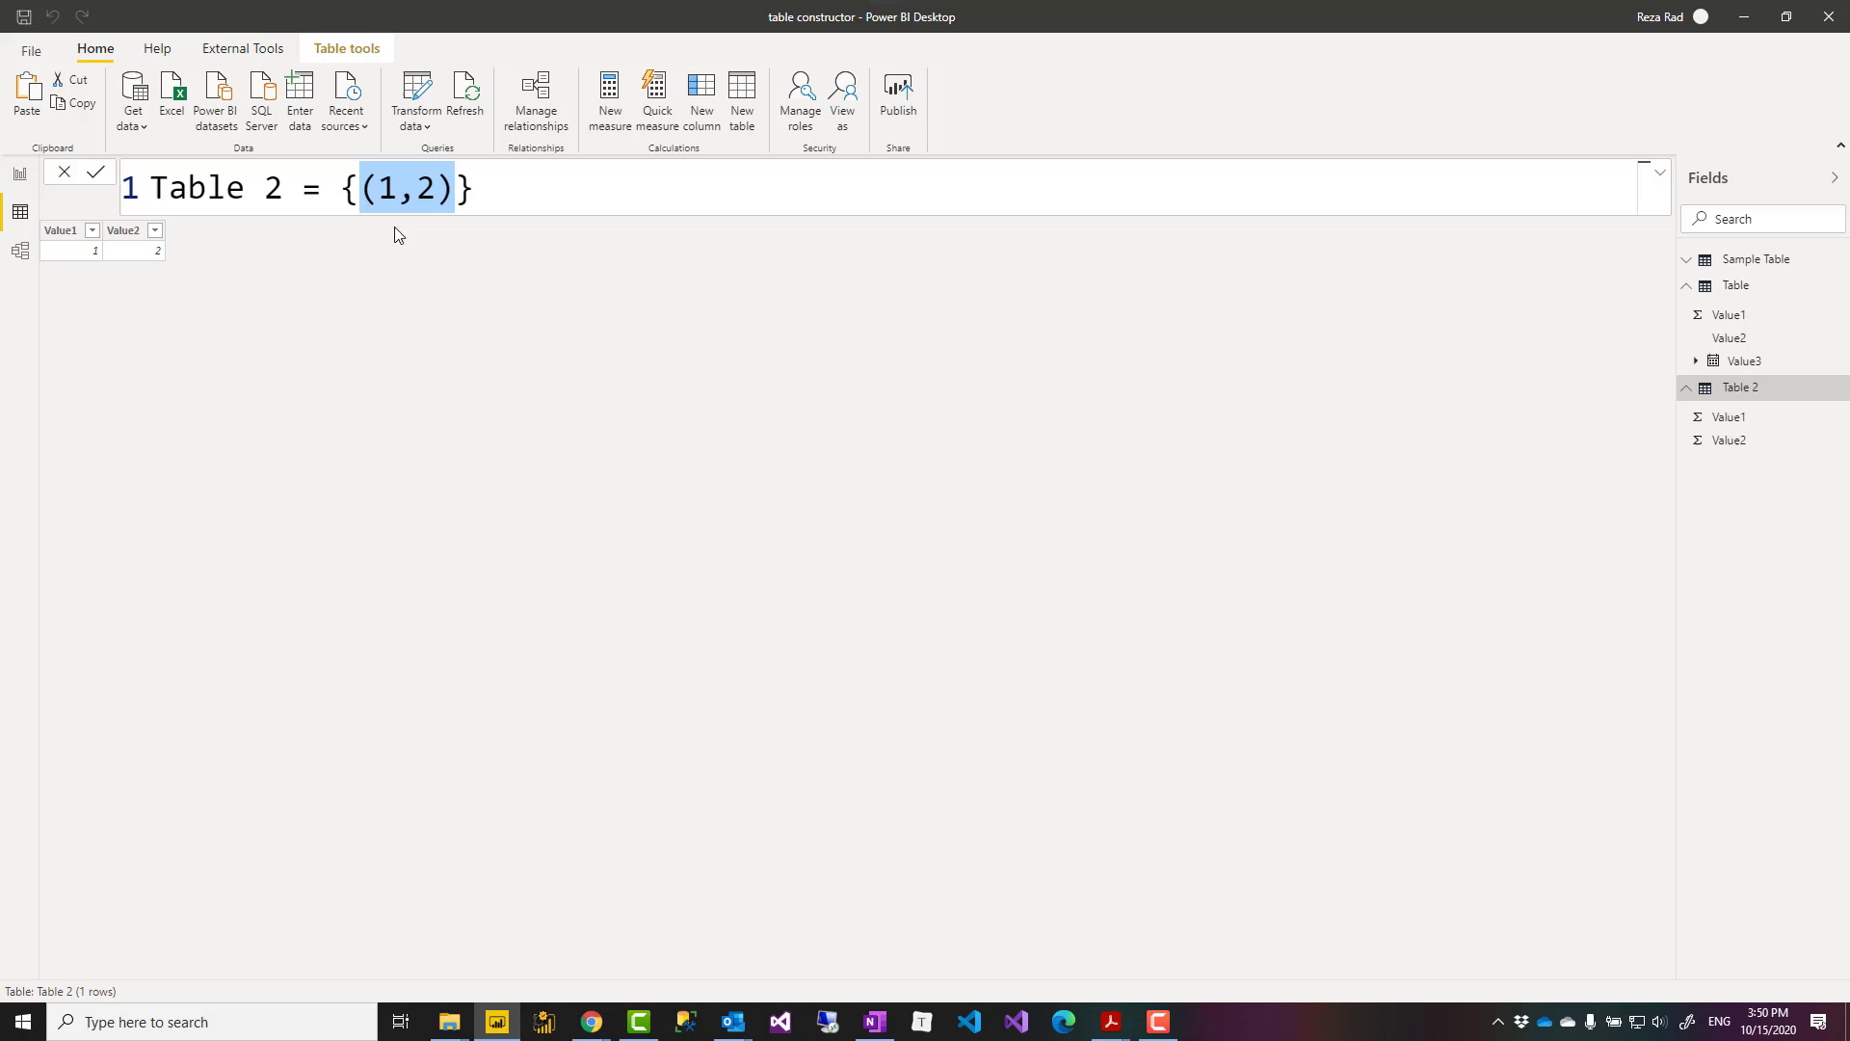
left_click(439, 198)
type(",3")
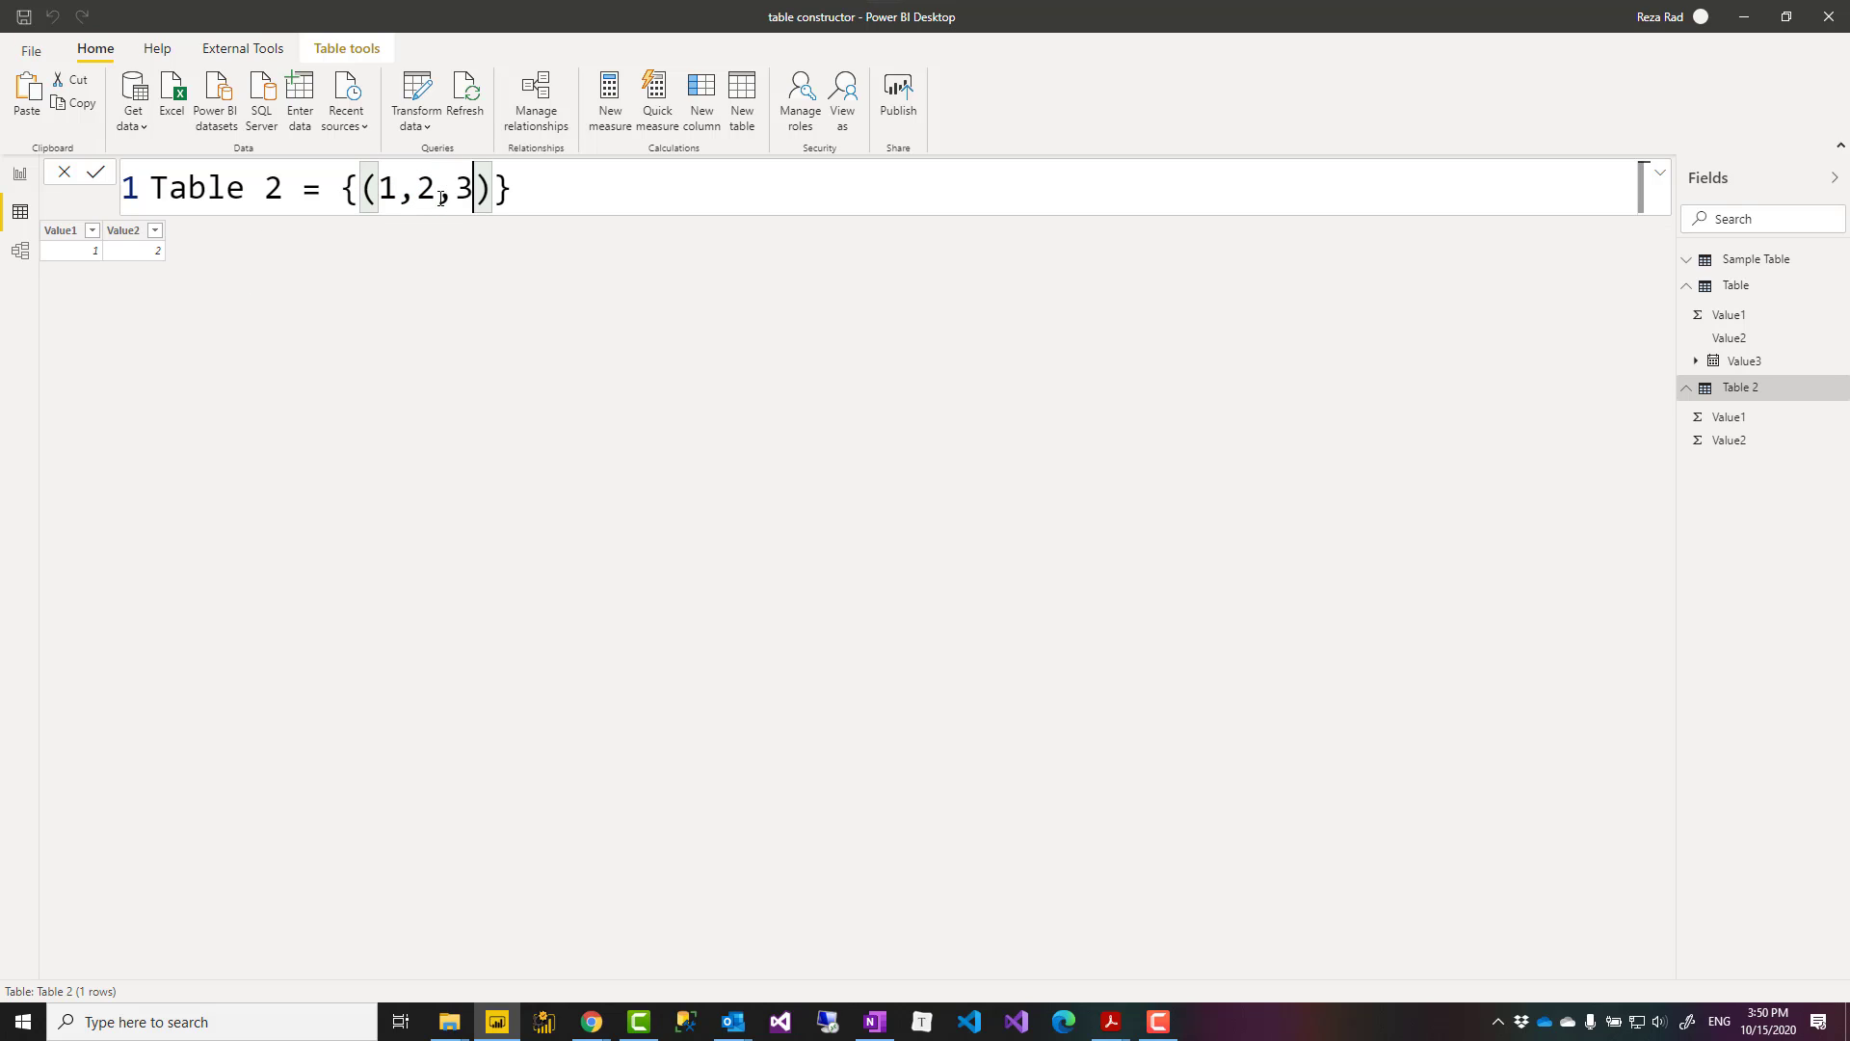
key("Return")
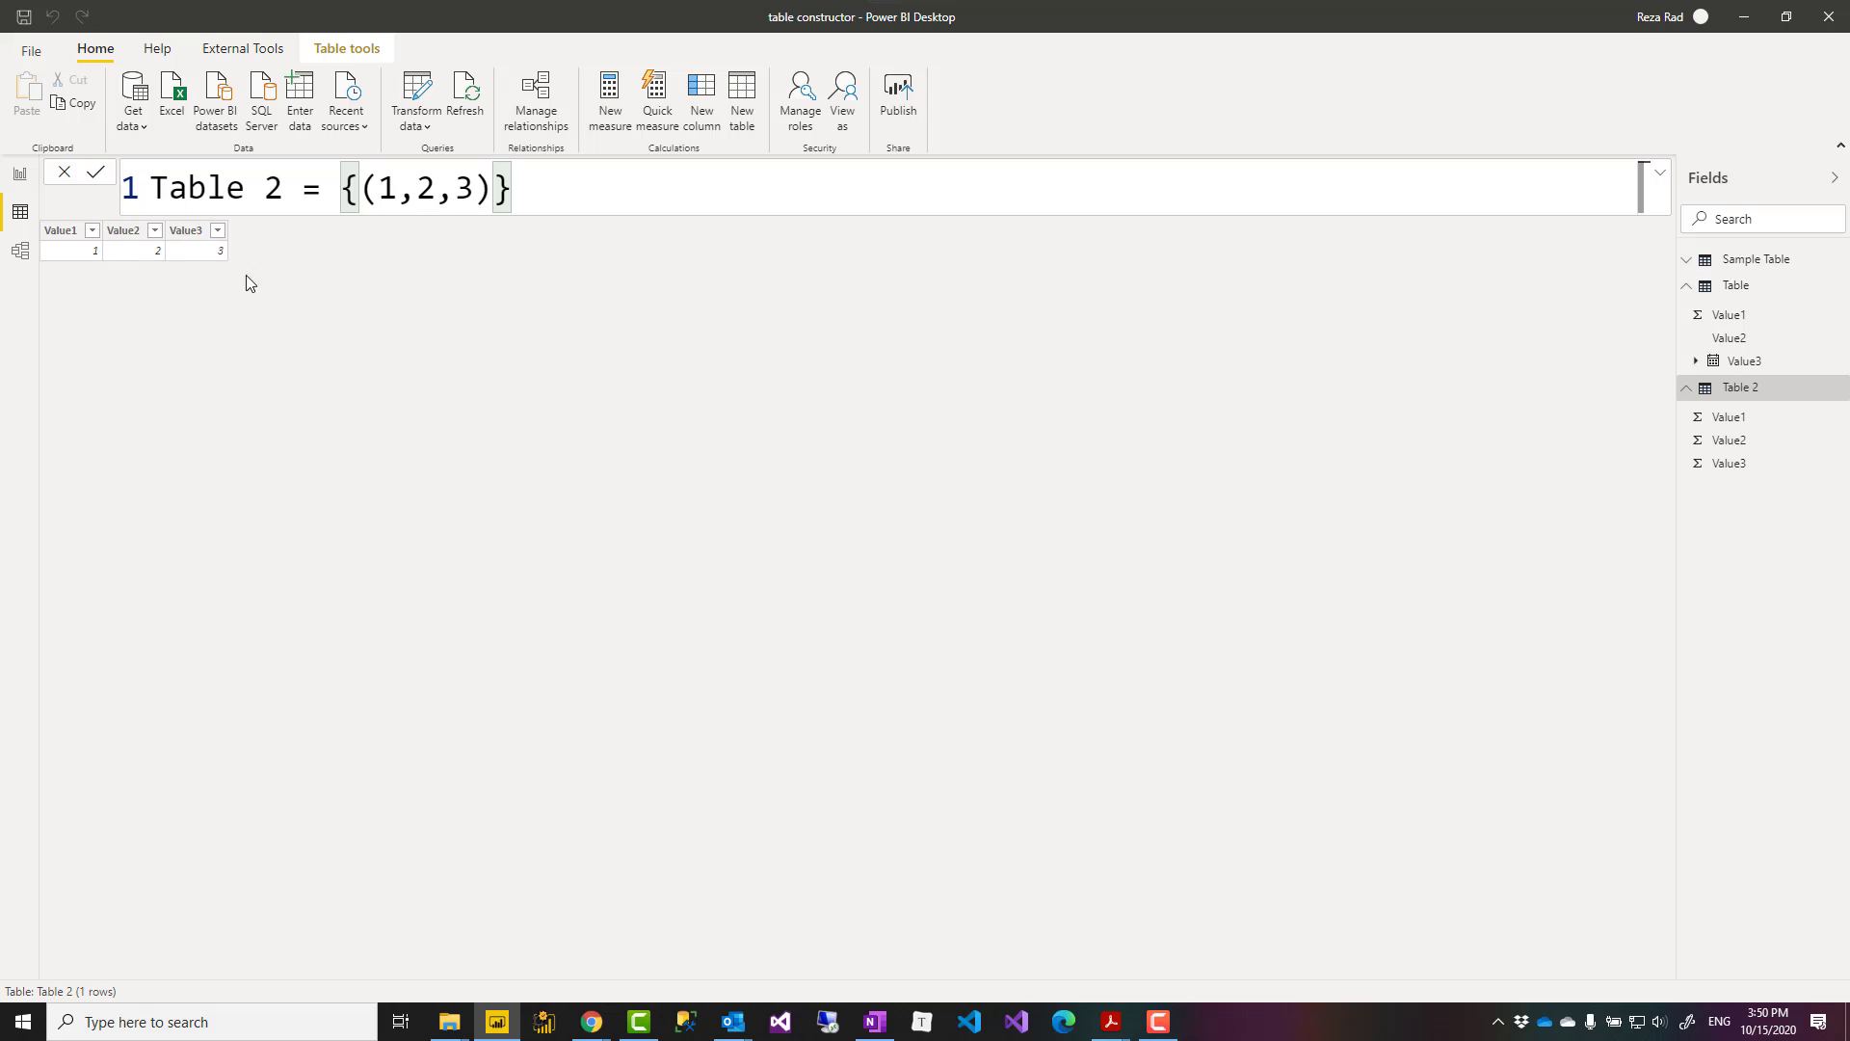
Temporarily change the middle value to "dfasd", then restore it to 2.
double_click(435, 190)
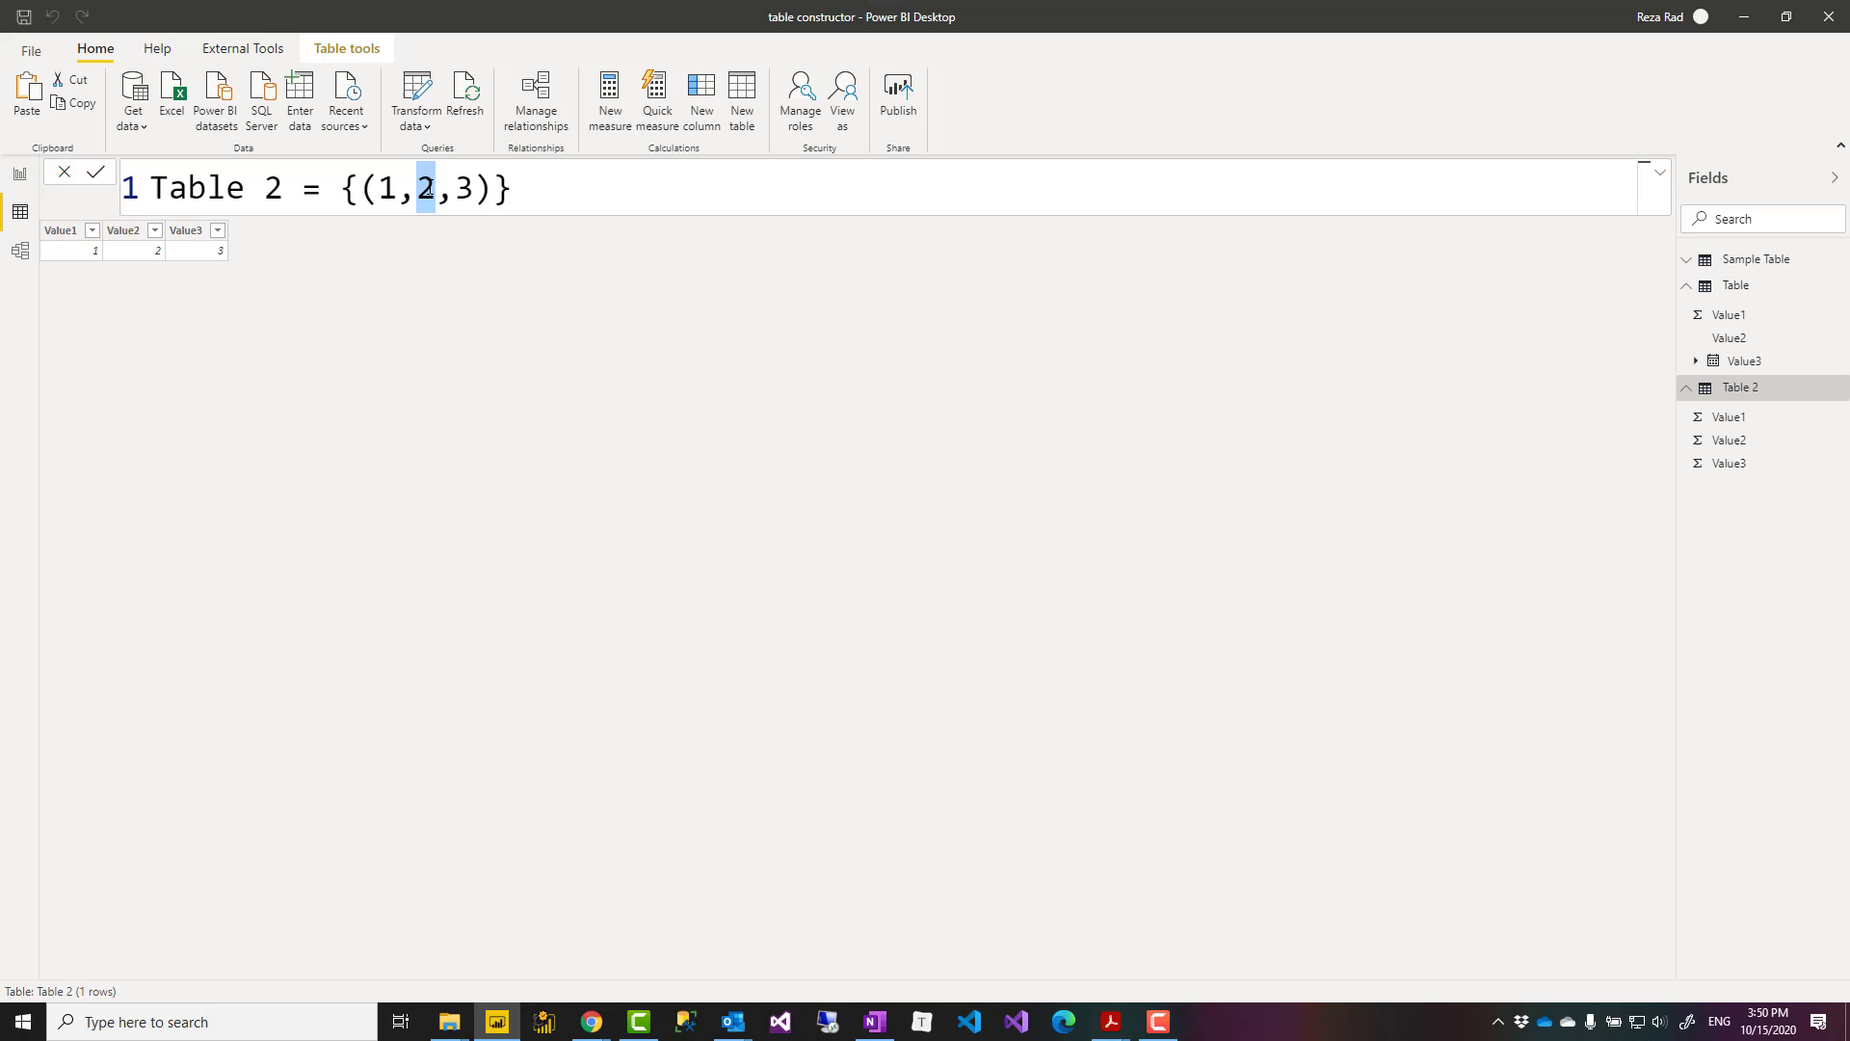
type("\"dfasd\"")
key("Return")
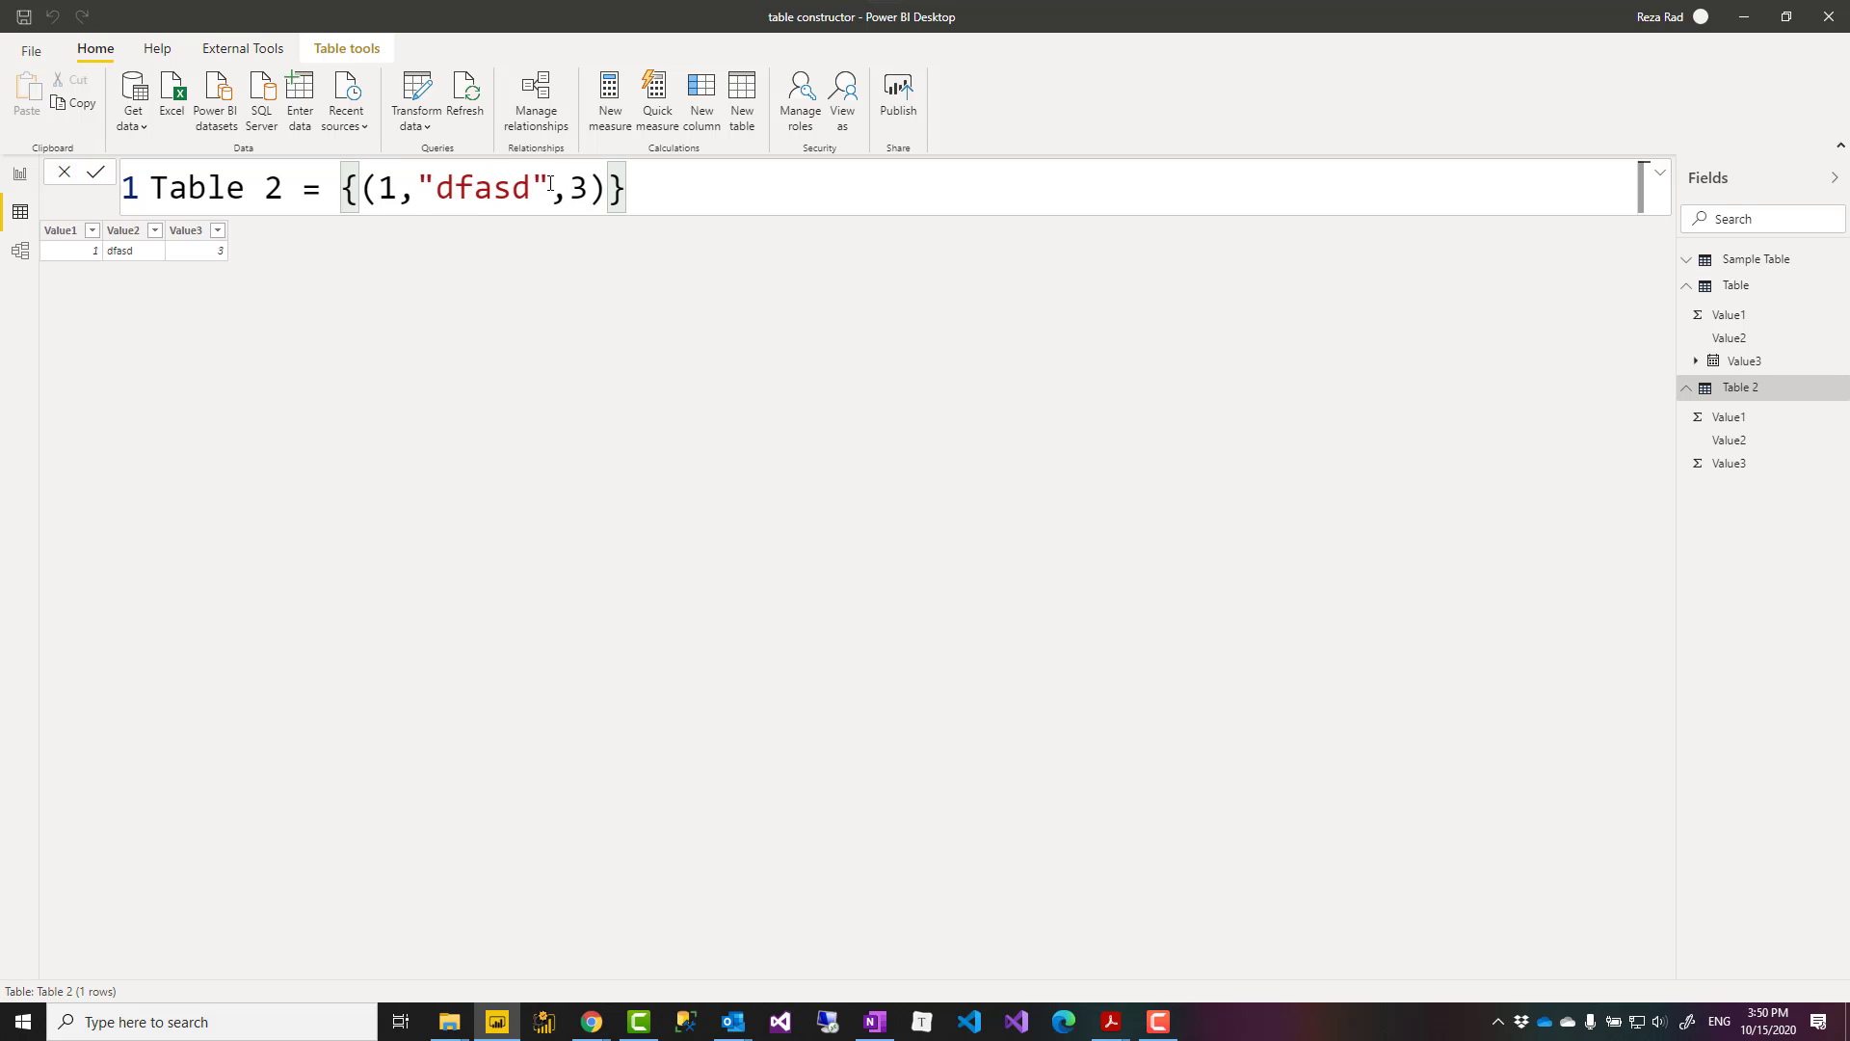
left_click_drag(550, 186, 425, 194)
type("1")
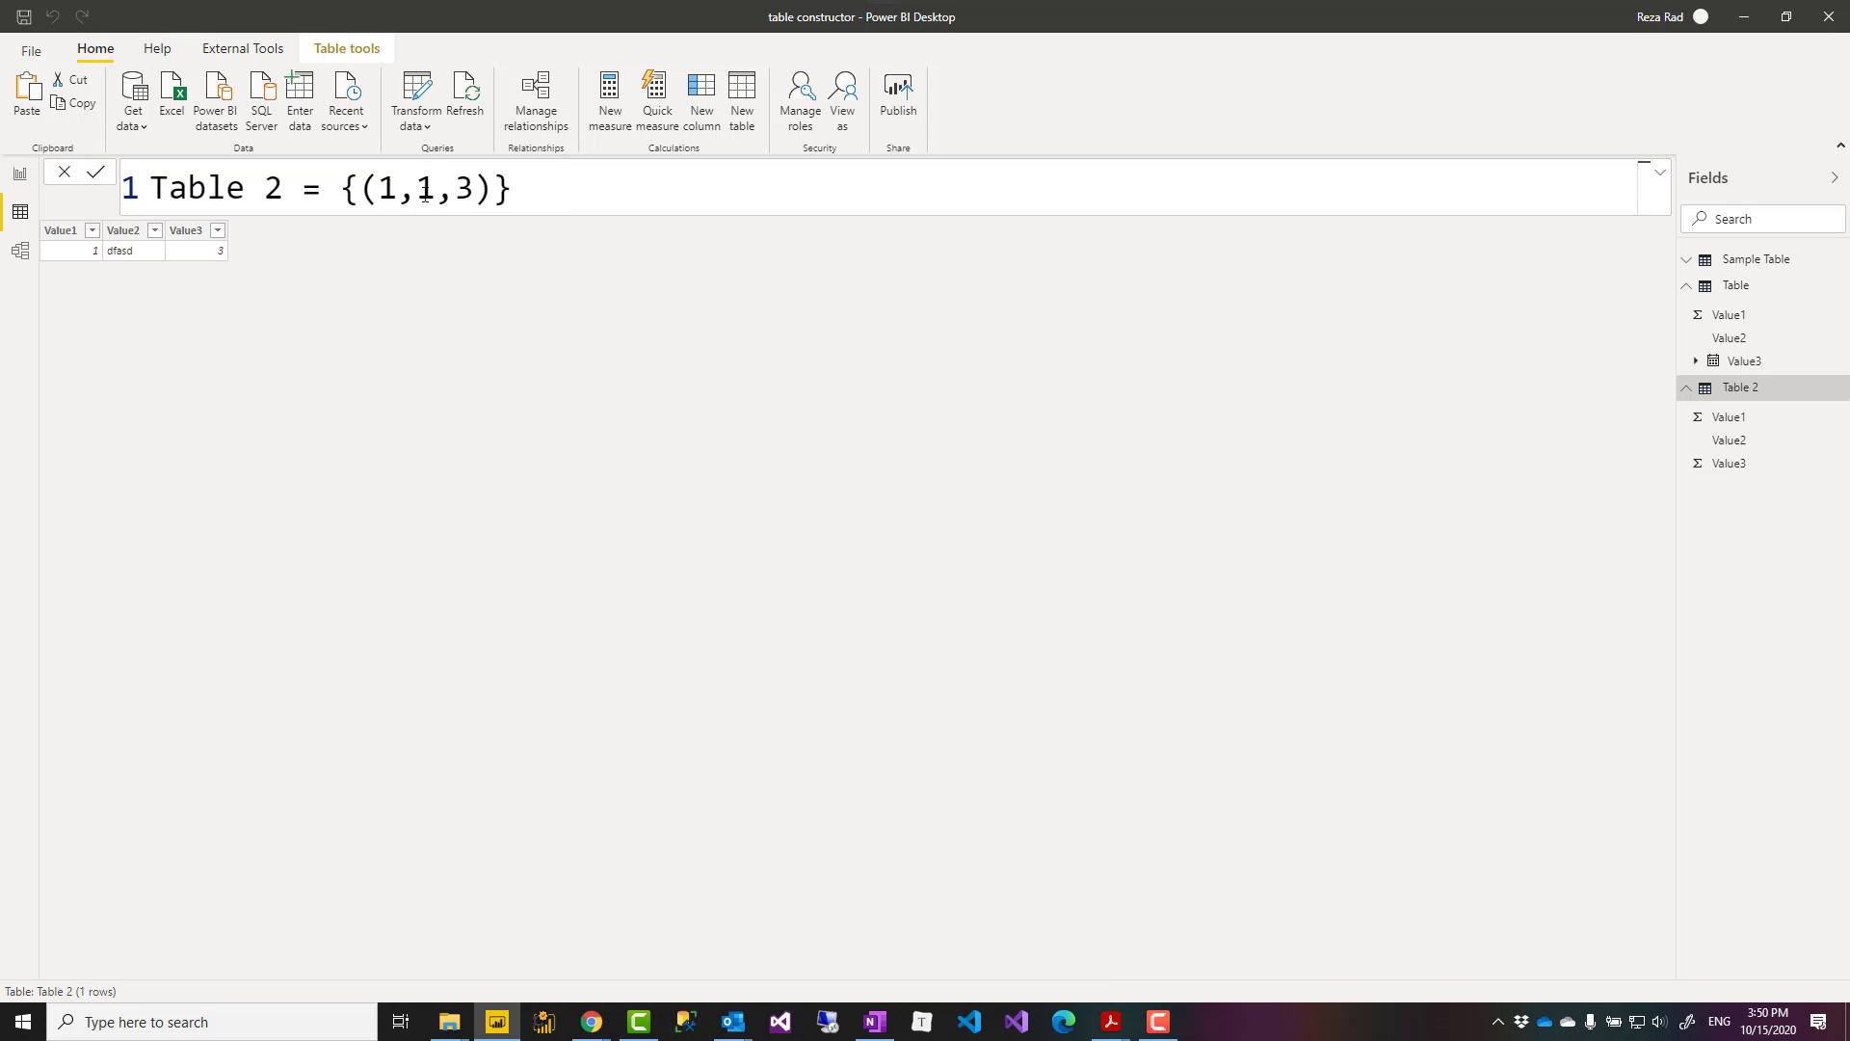
key("BackSpace")
type("2")
key("Return")
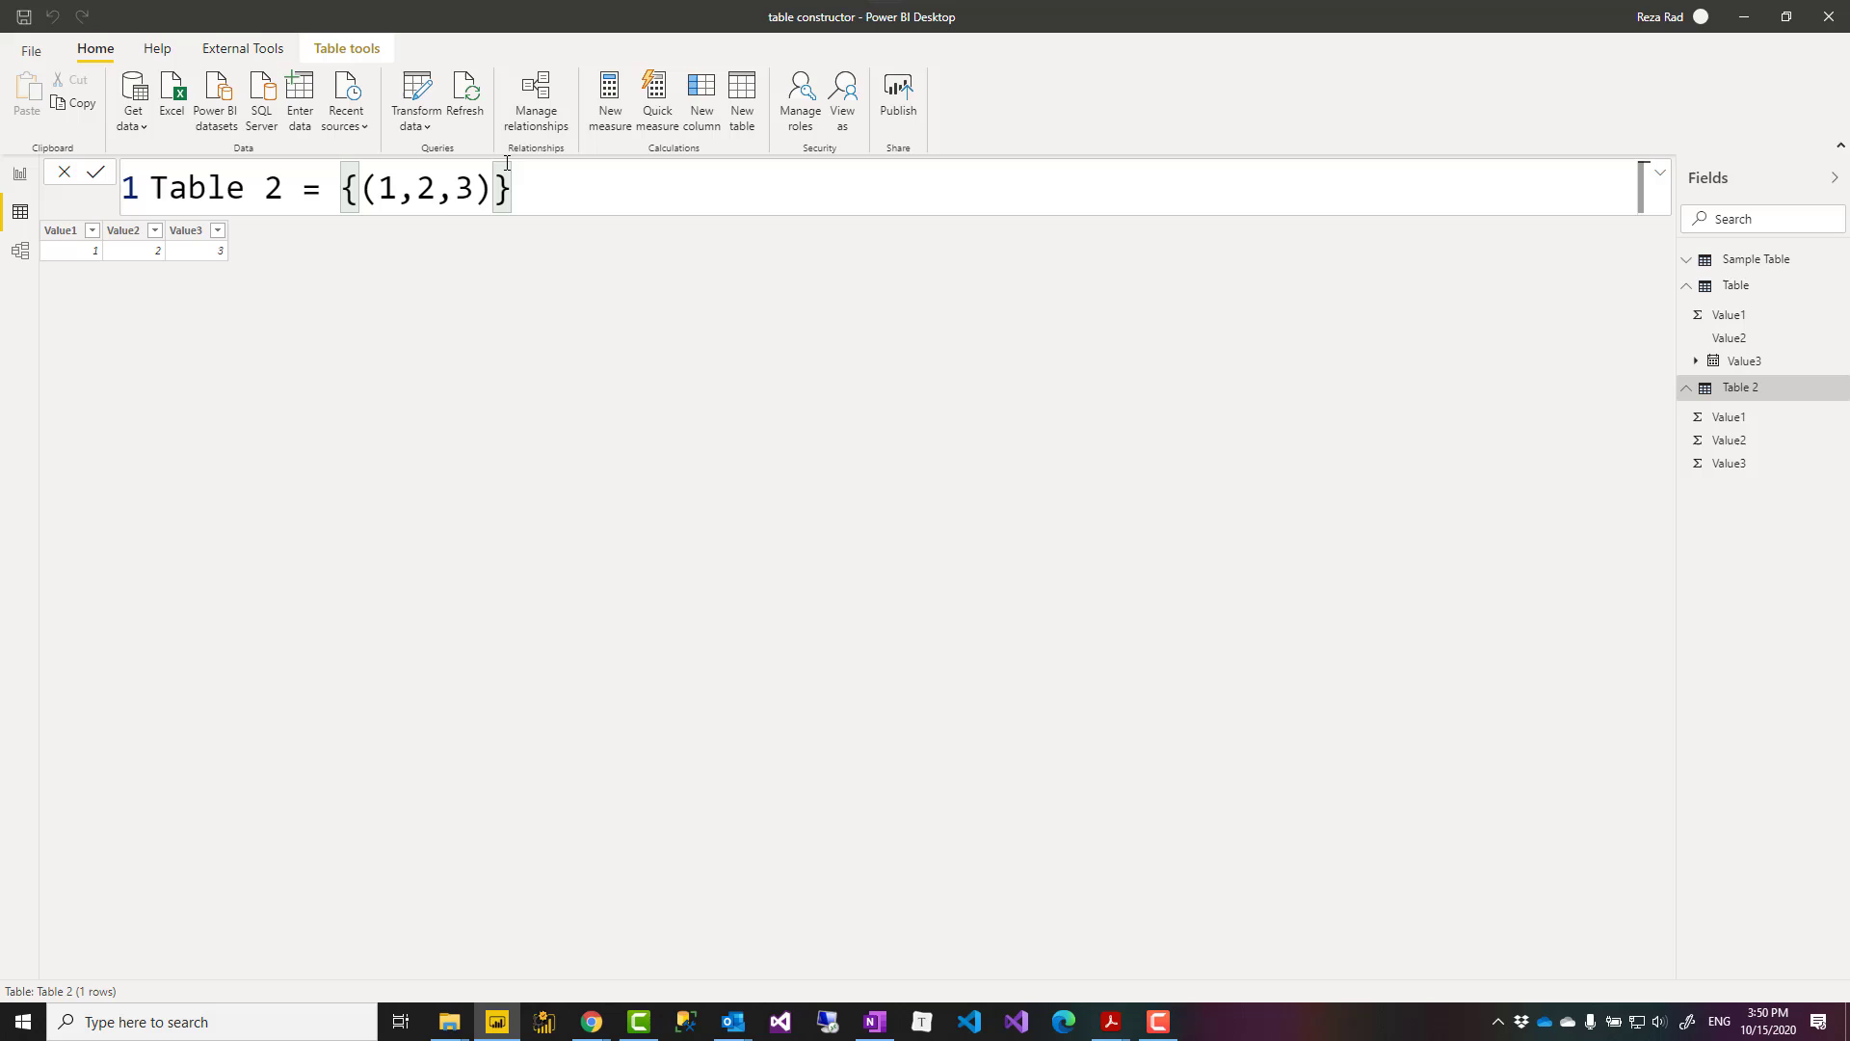
left_click(489, 187)
left_click(359, 193)
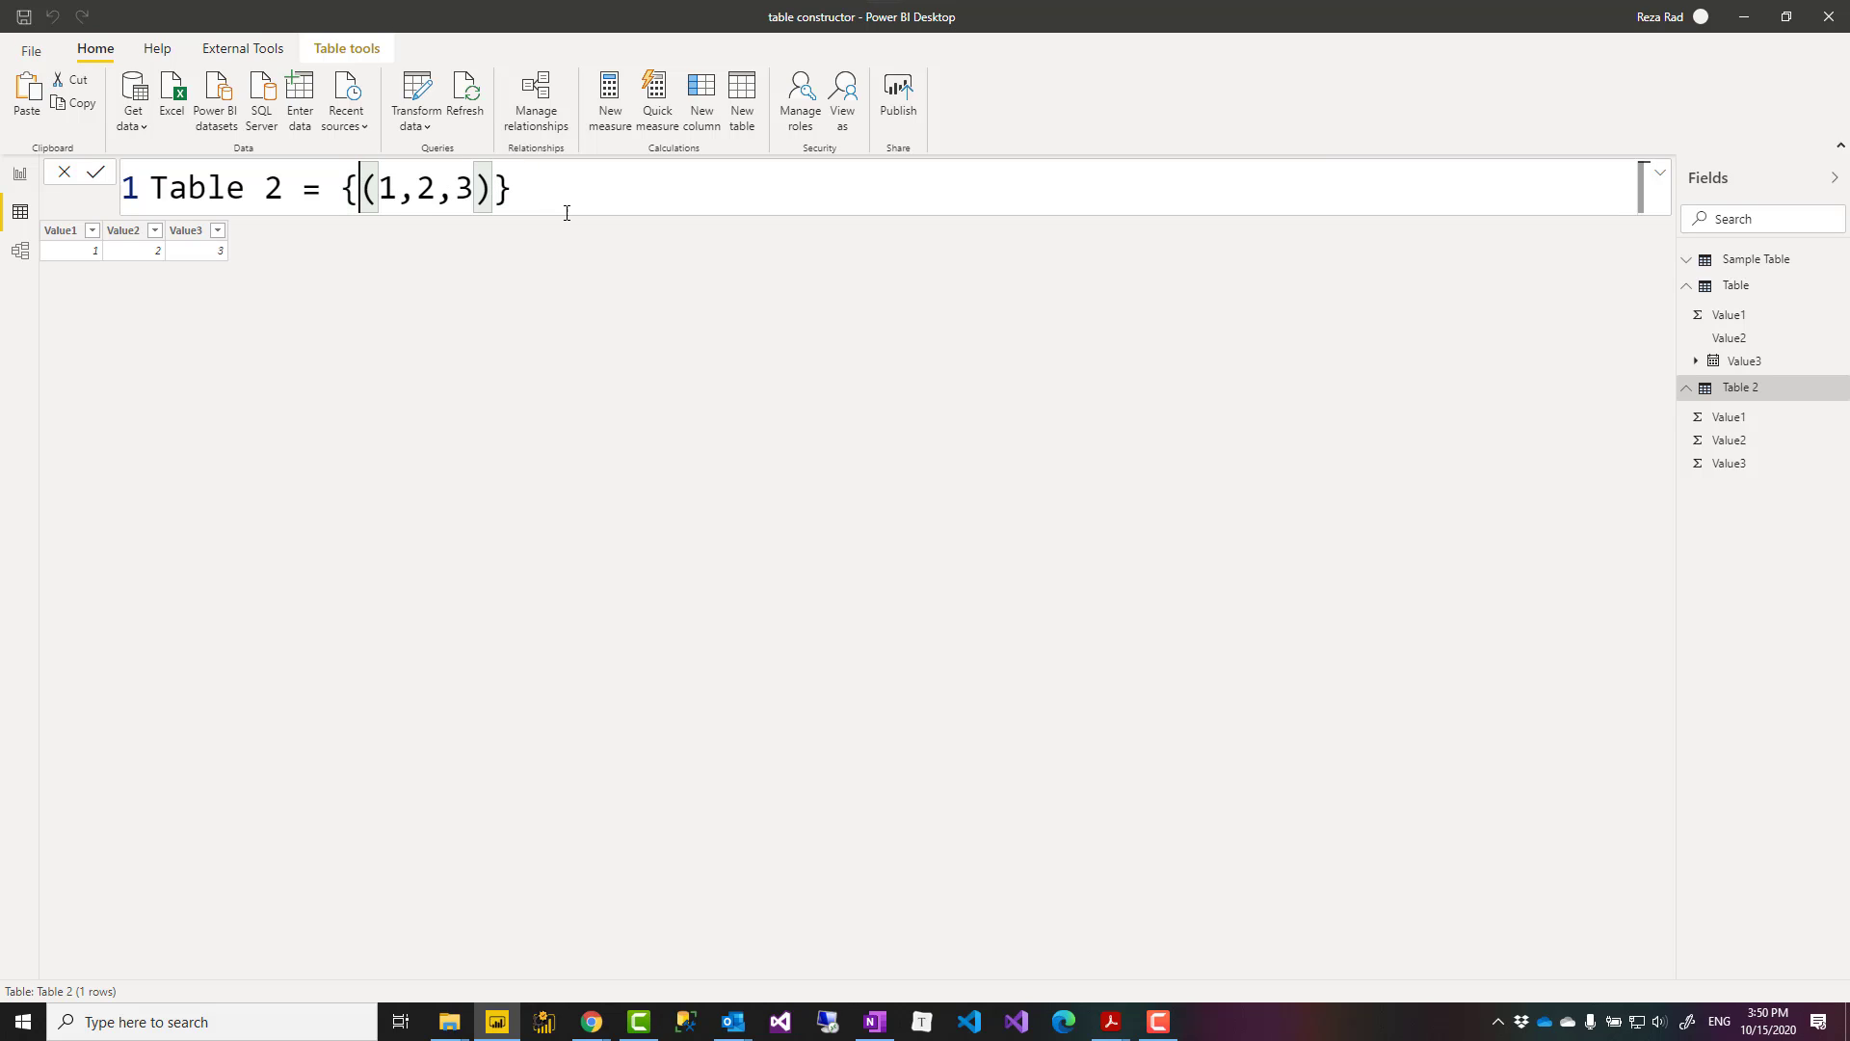
Put each row on its own line and add a second row (2,4,6).
key("shift+Return")
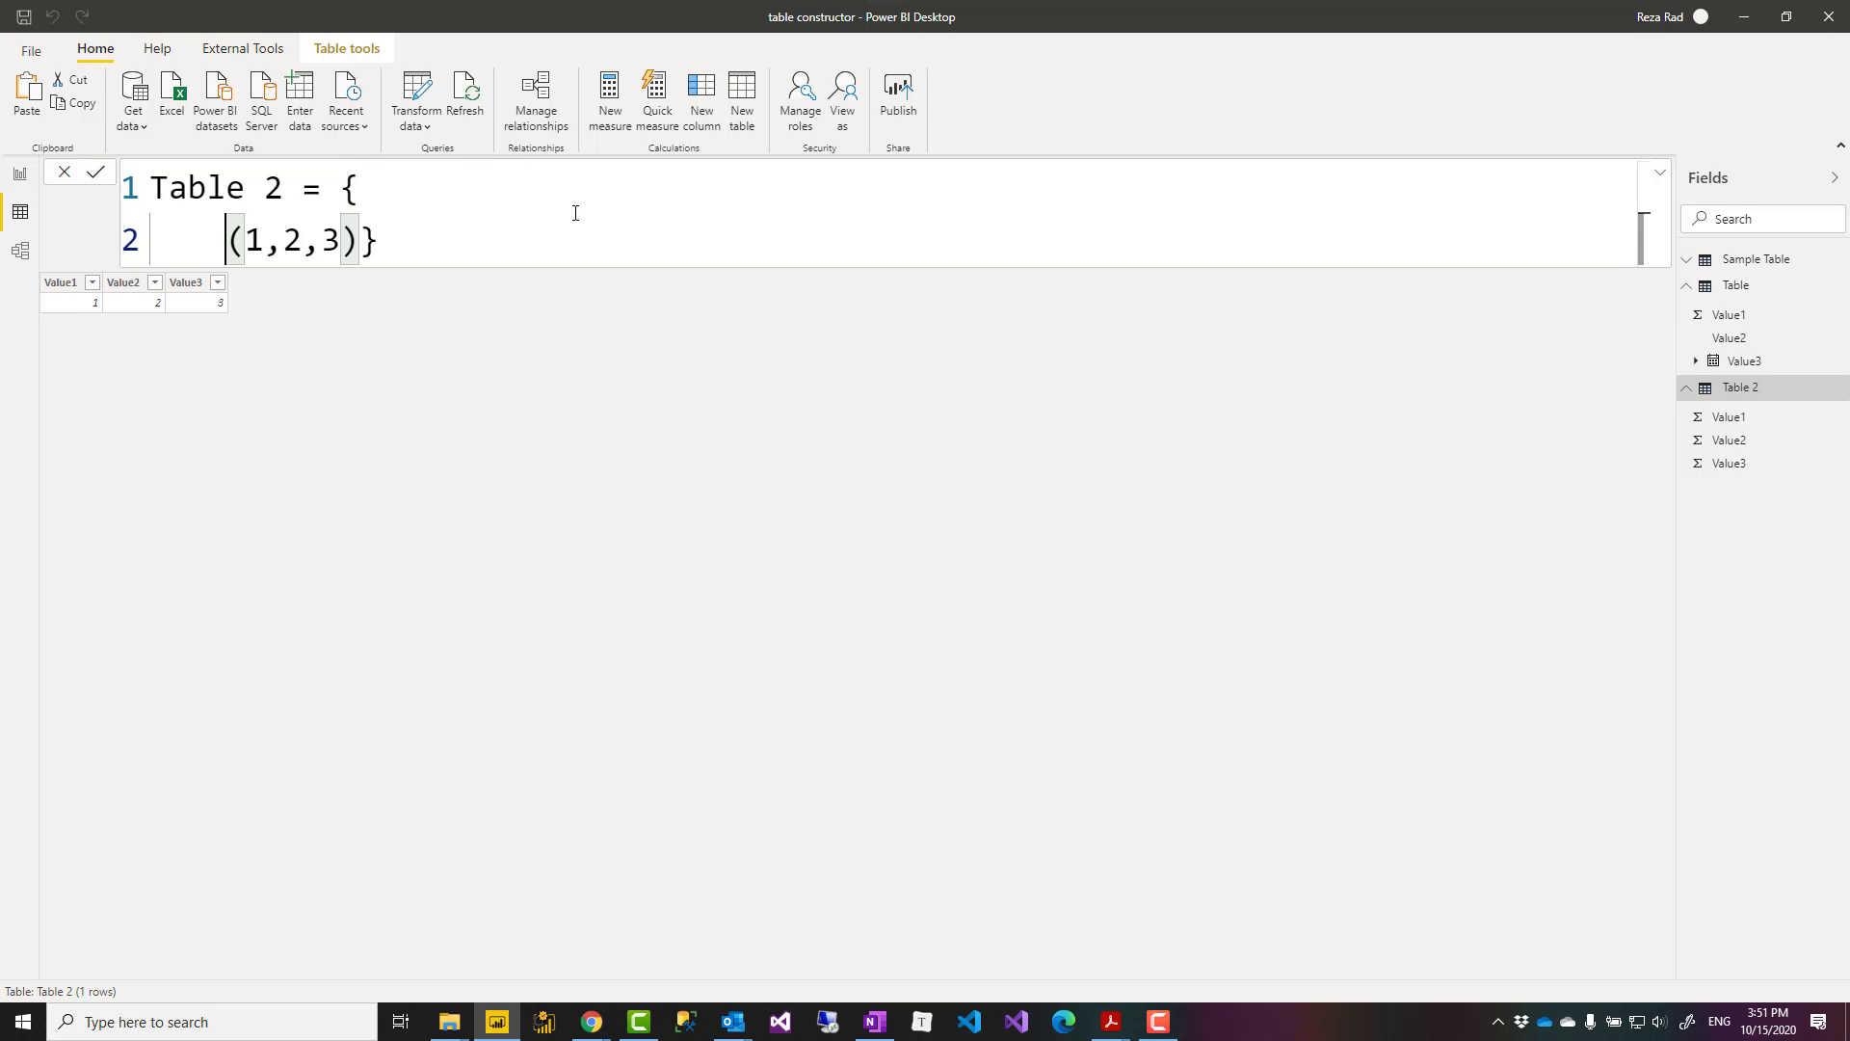
key("Right")
key("Right")
key("Right")
key("Right")
key("Right")
key("Right")
key("Right")
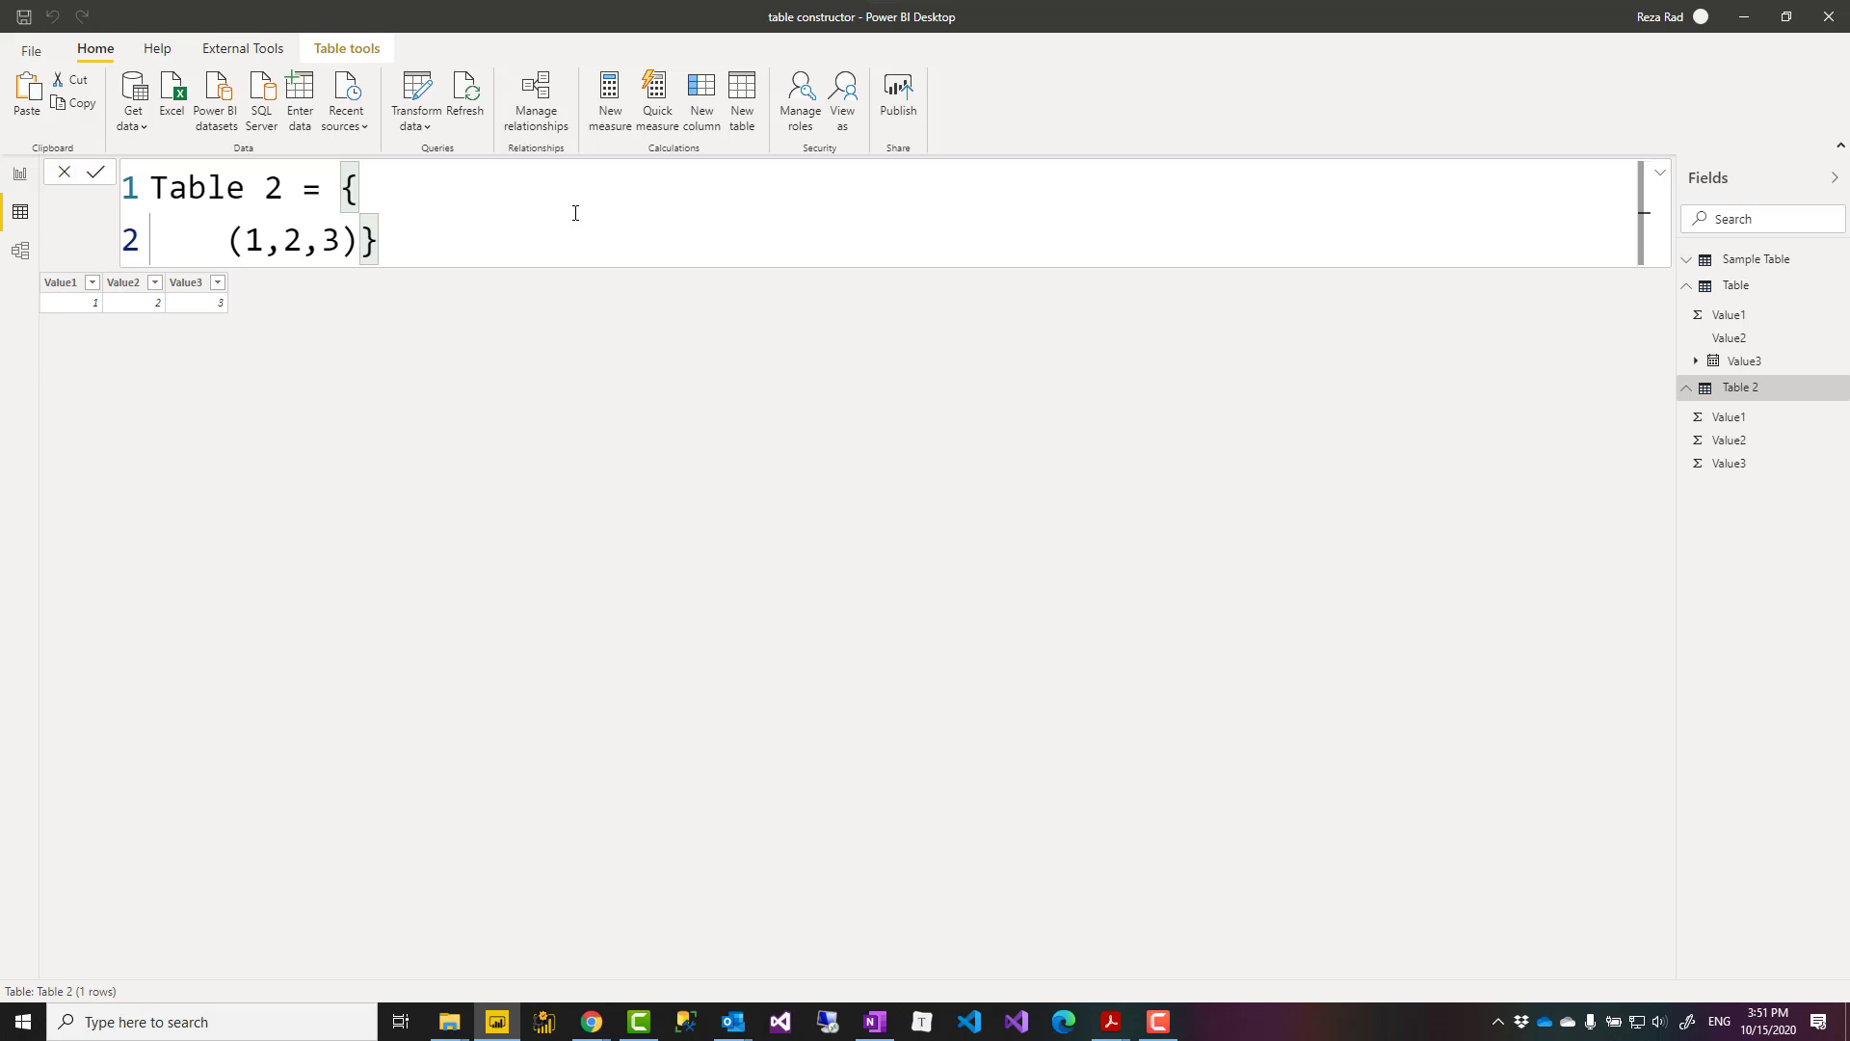
key("shift+Return")
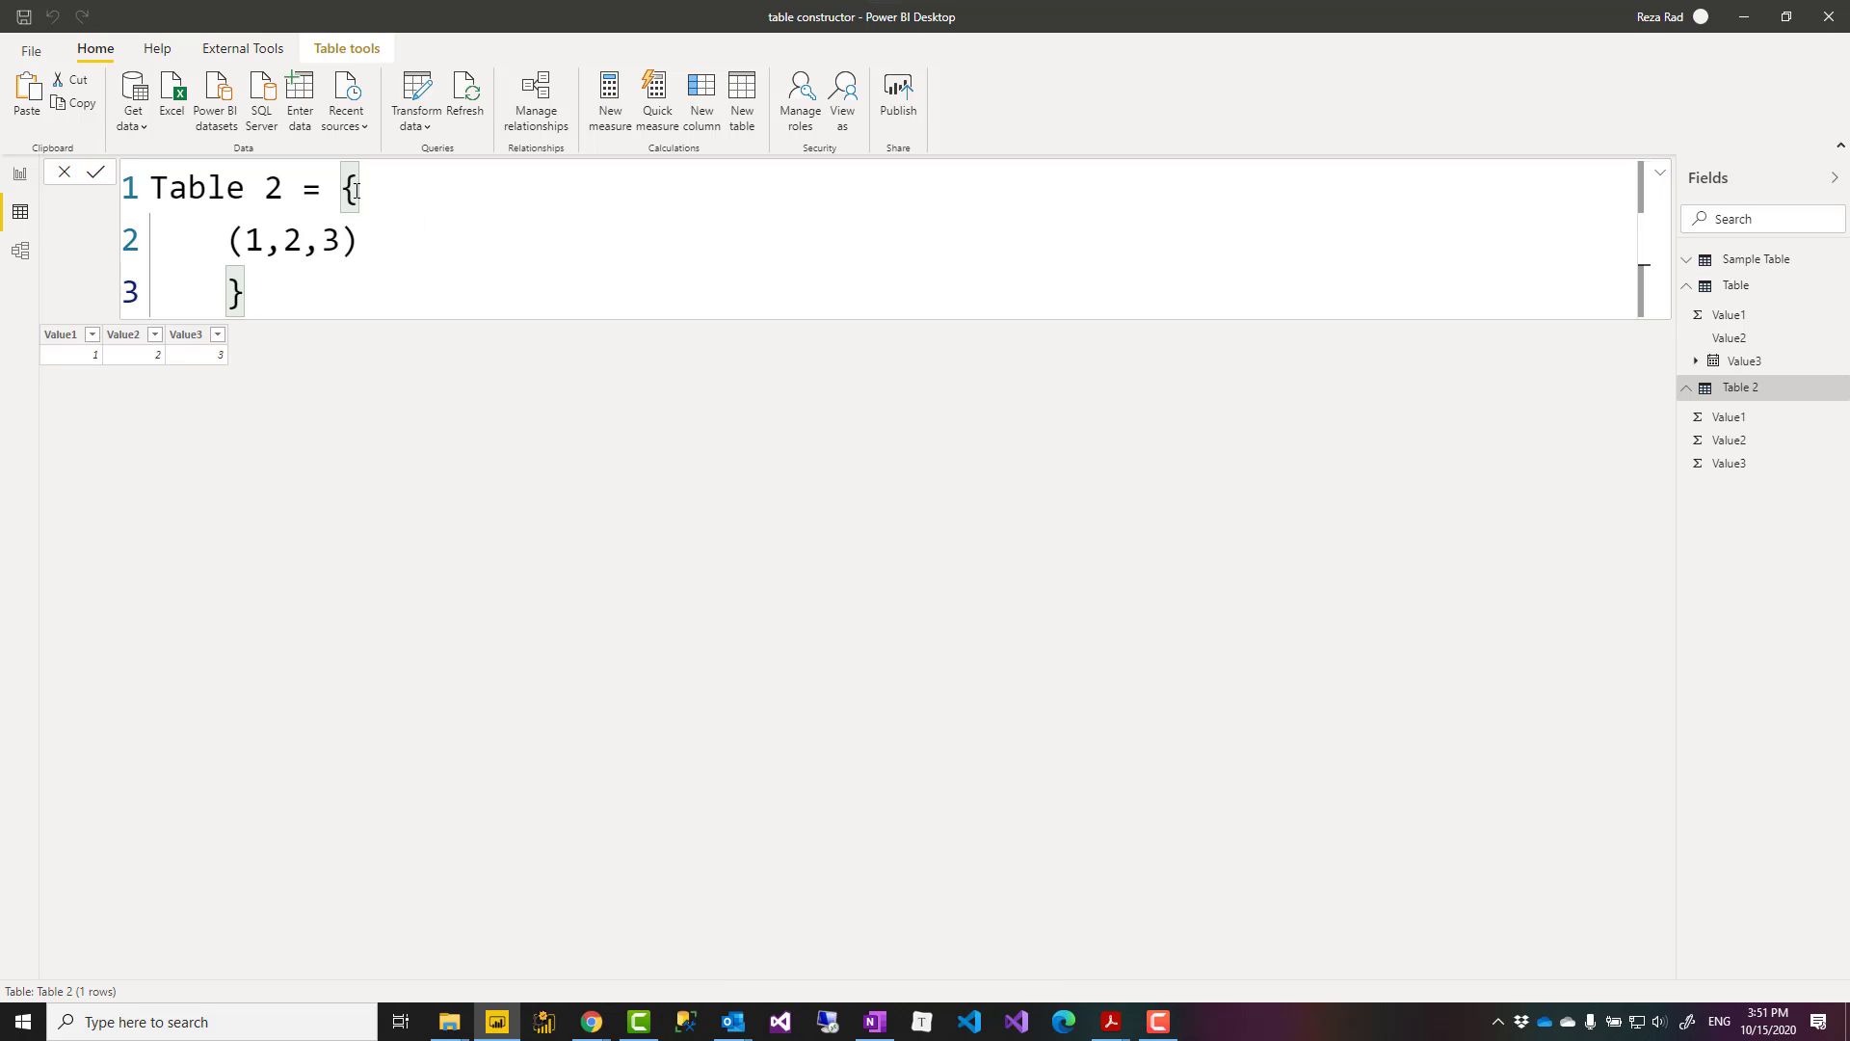
left_click(378, 237)
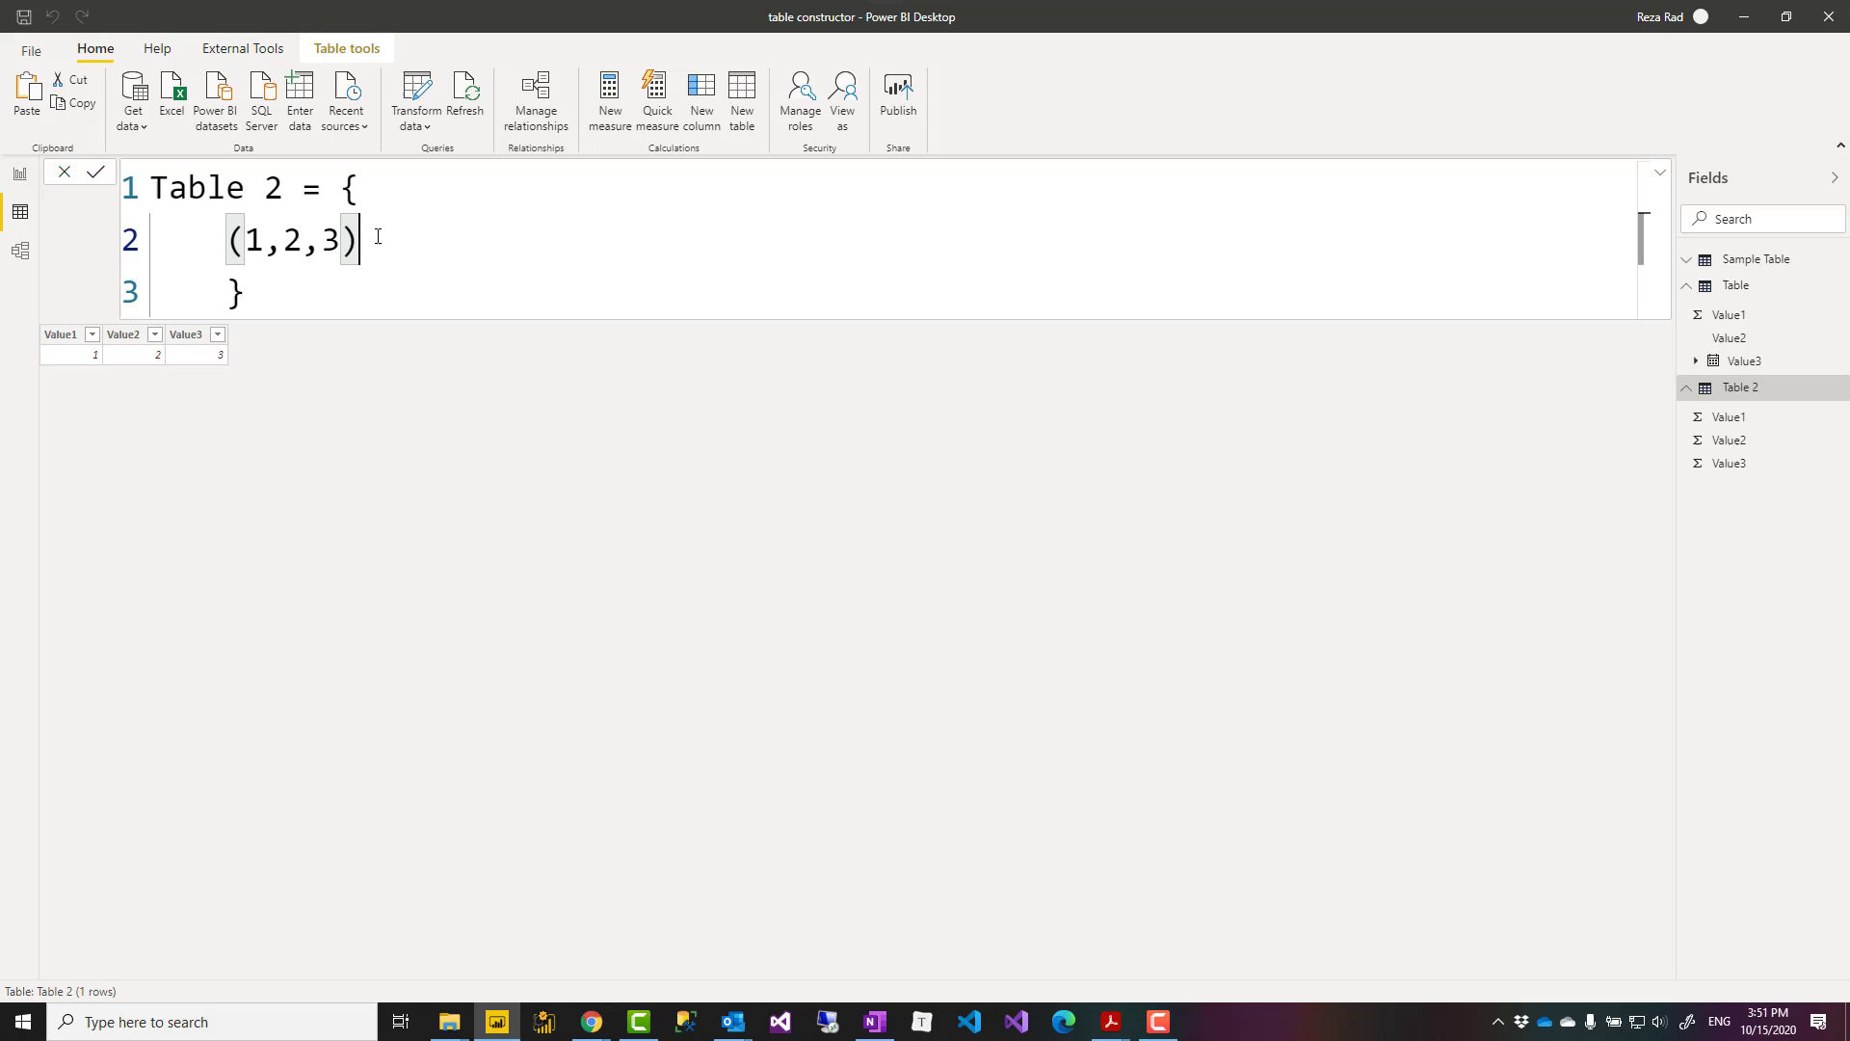
key("shift+Left")
key("shift+Left")
key("shift+Left")
key("shift+Left")
key("shift+Left")
key("shift+Left")
key("shift+Left")
left_click(387, 239)
type(",")
key("shift+Return")
type("(")
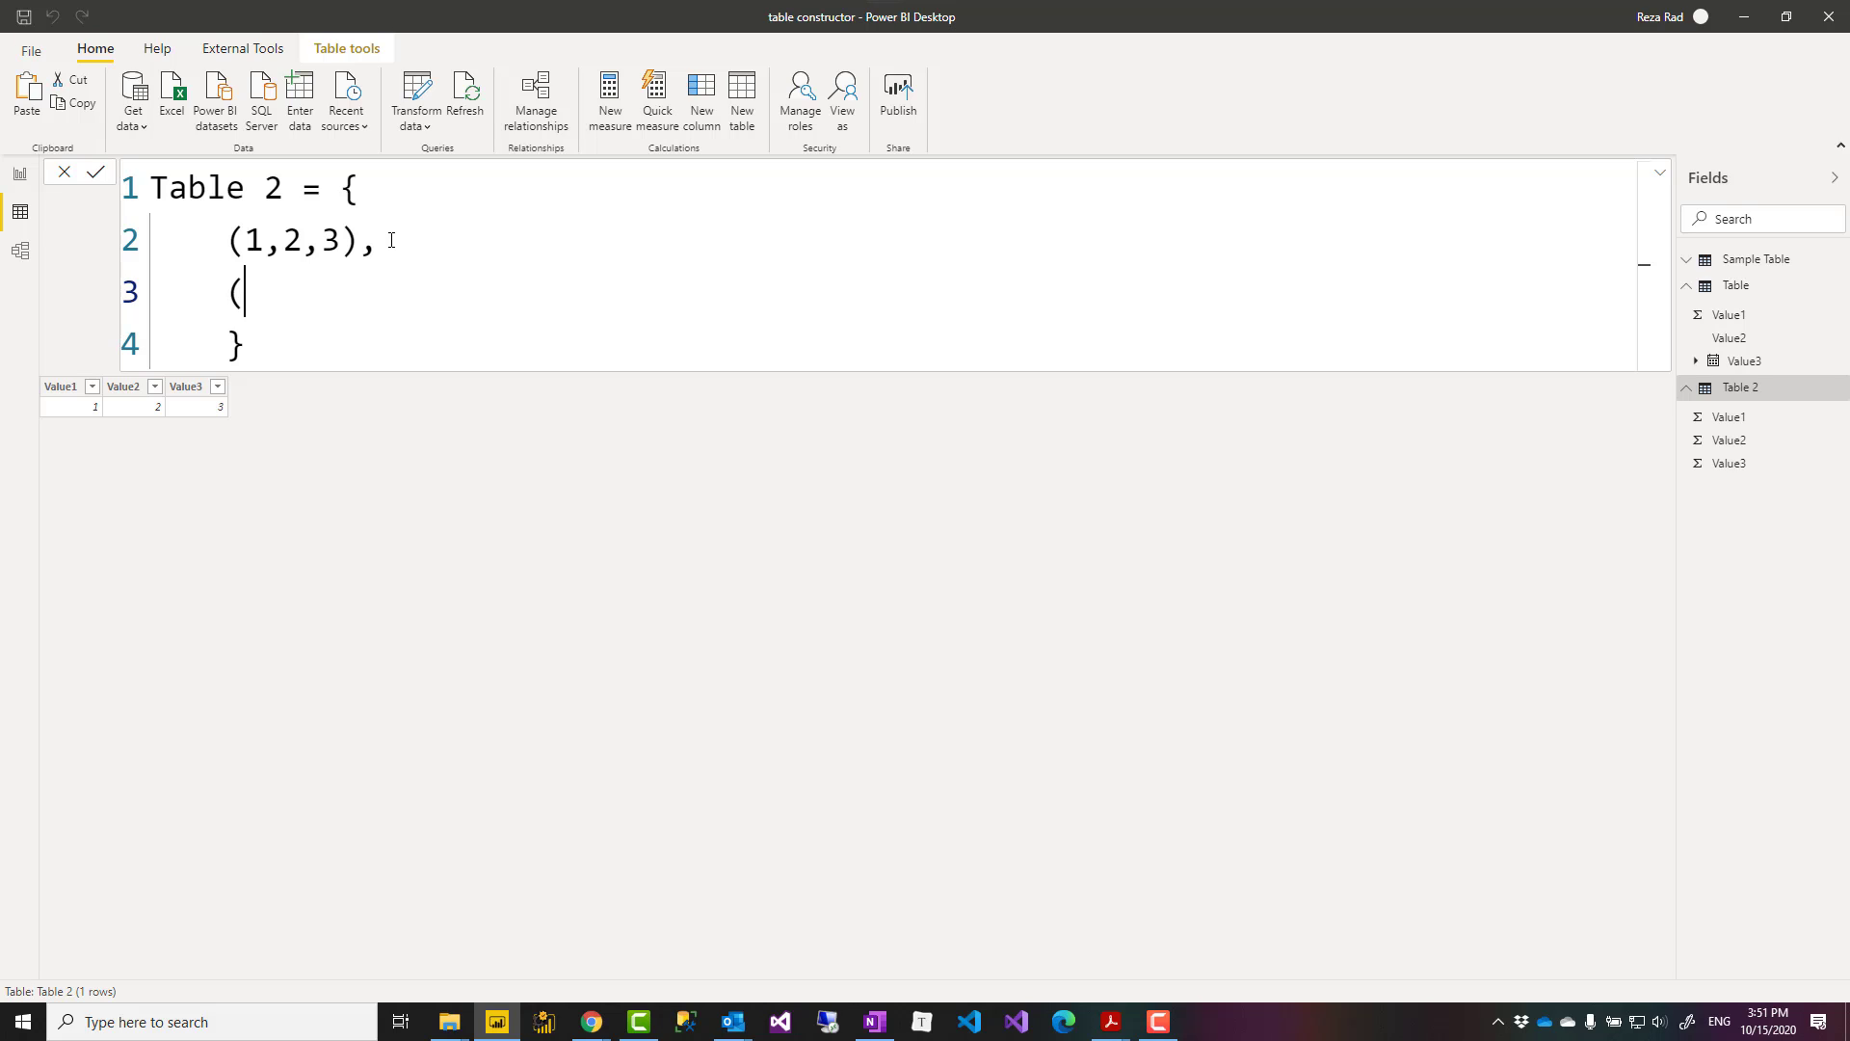
type("2,4,6)")
key("Return")
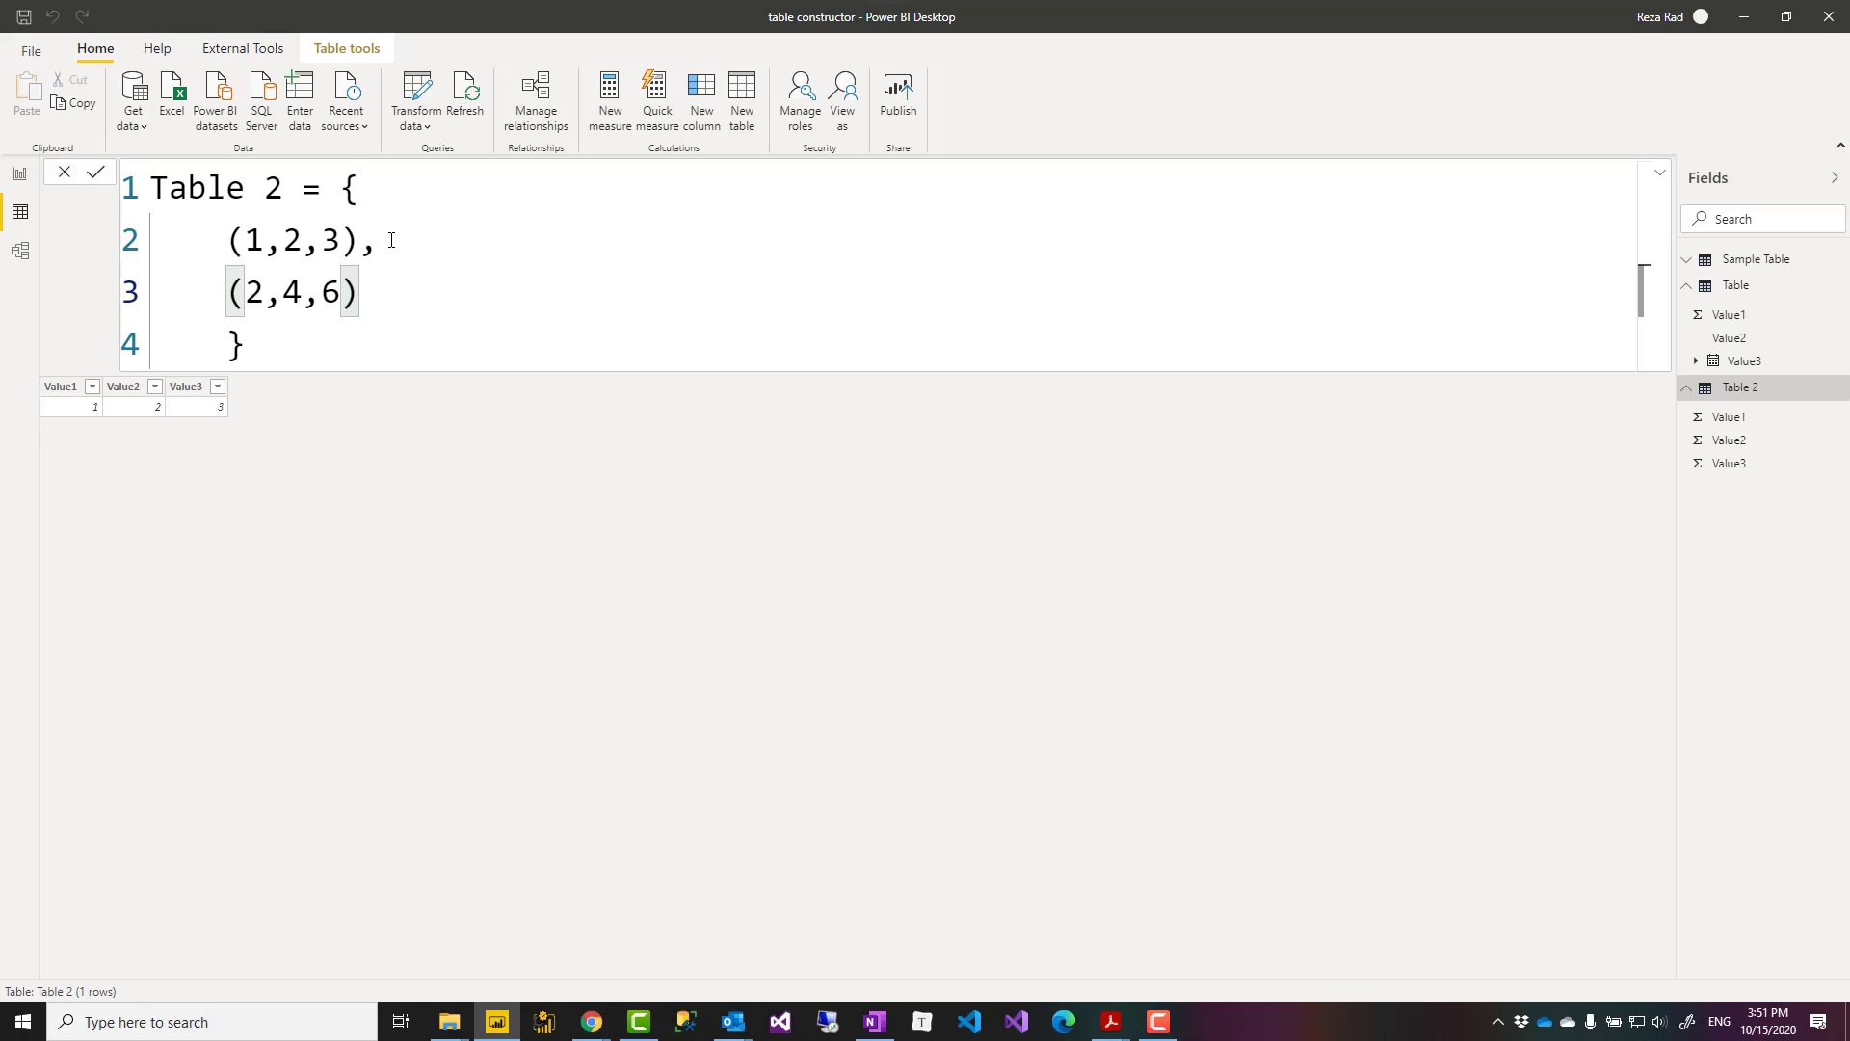
Compare the two rows' values column by column and select the 4 in row two.
left_click_drag(232, 242, 372, 243)
key("ctrl+c")
left_click(230, 291)
left_click_drag(229, 292, 358, 291)
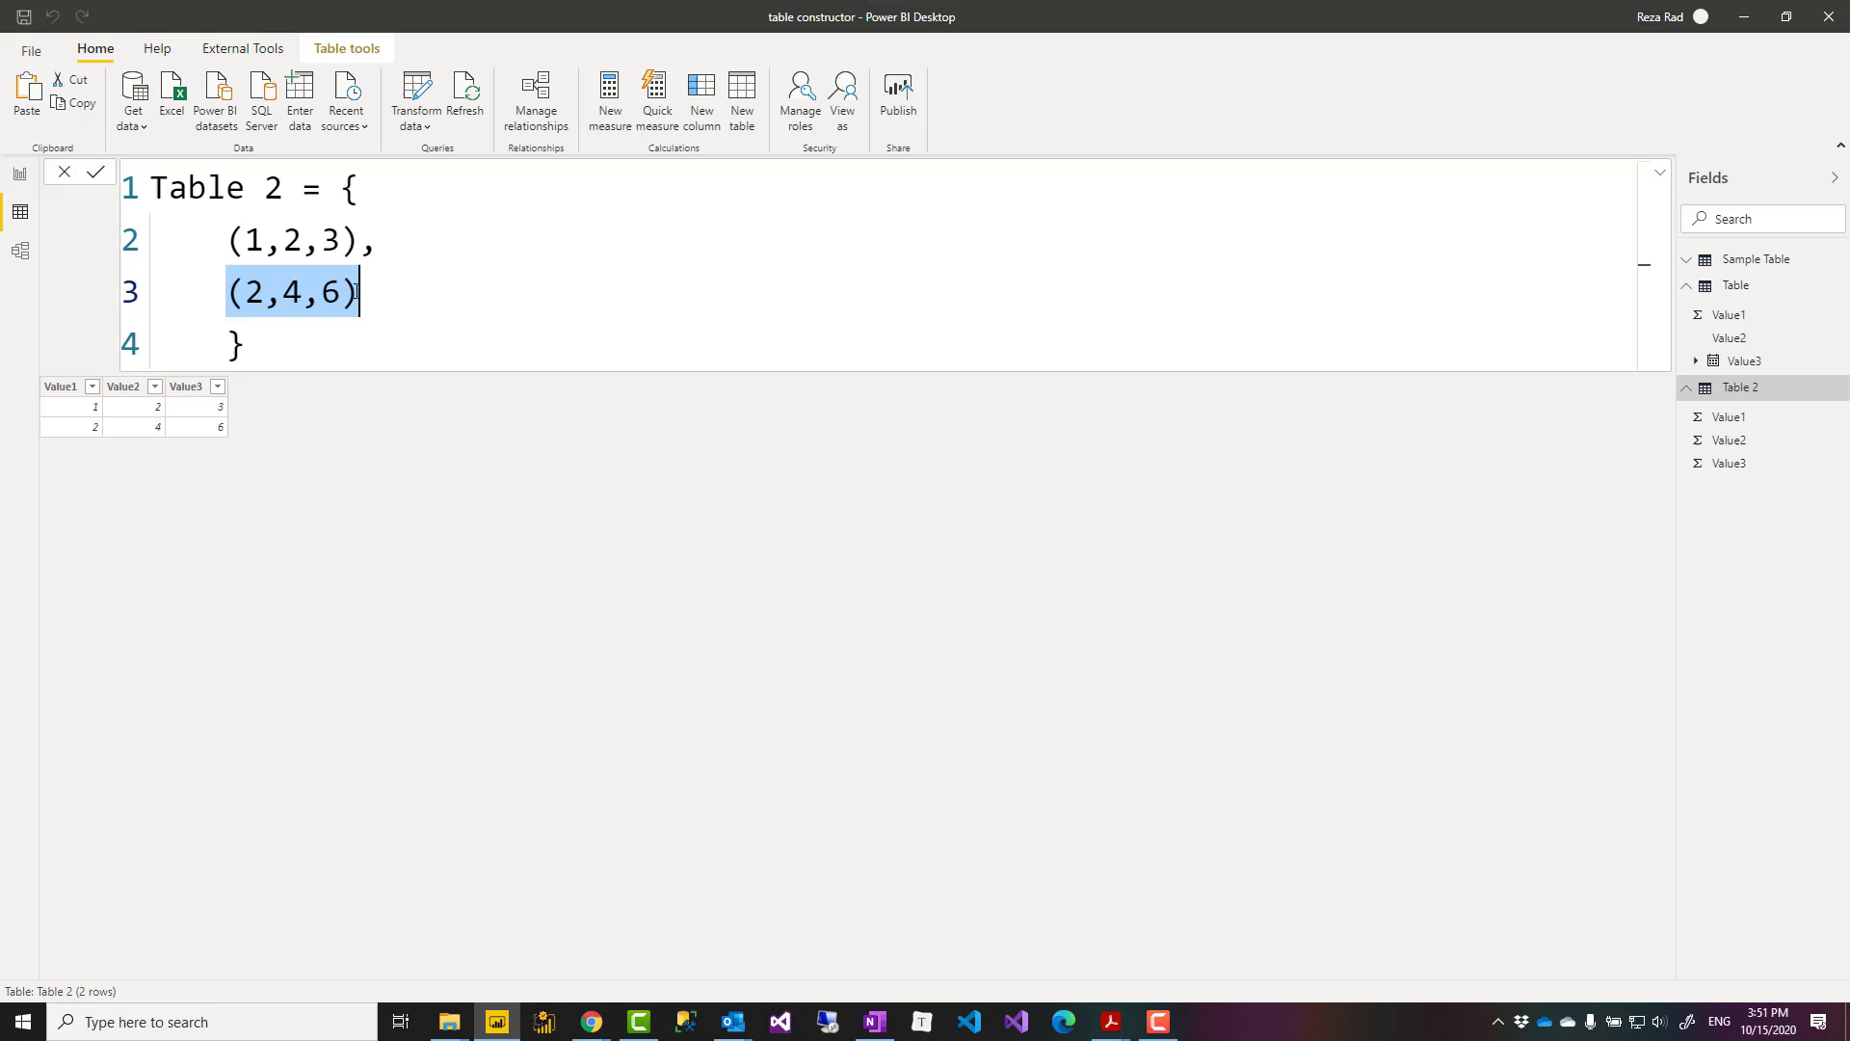
left_click(359, 291)
left_click(246, 241)
key("Down")
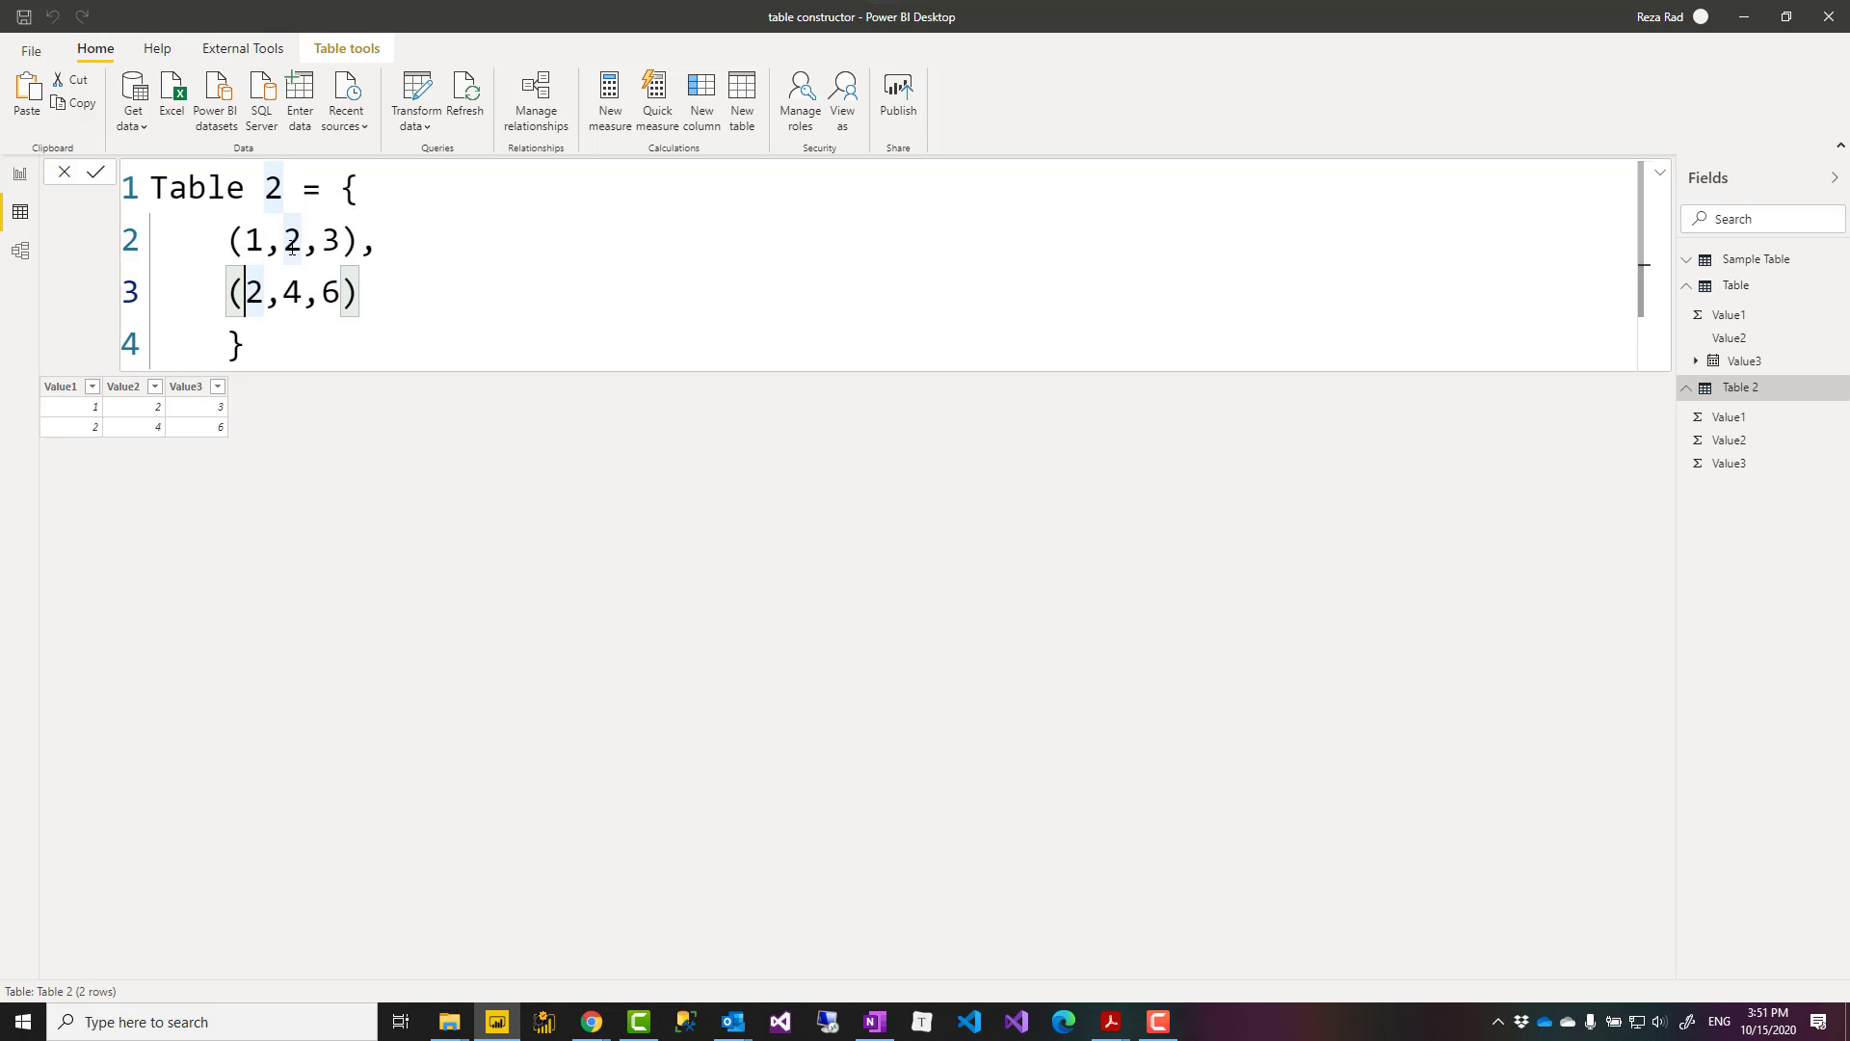
key("Right")
key("Right")
key("Up")
key("Right")
key("Right")
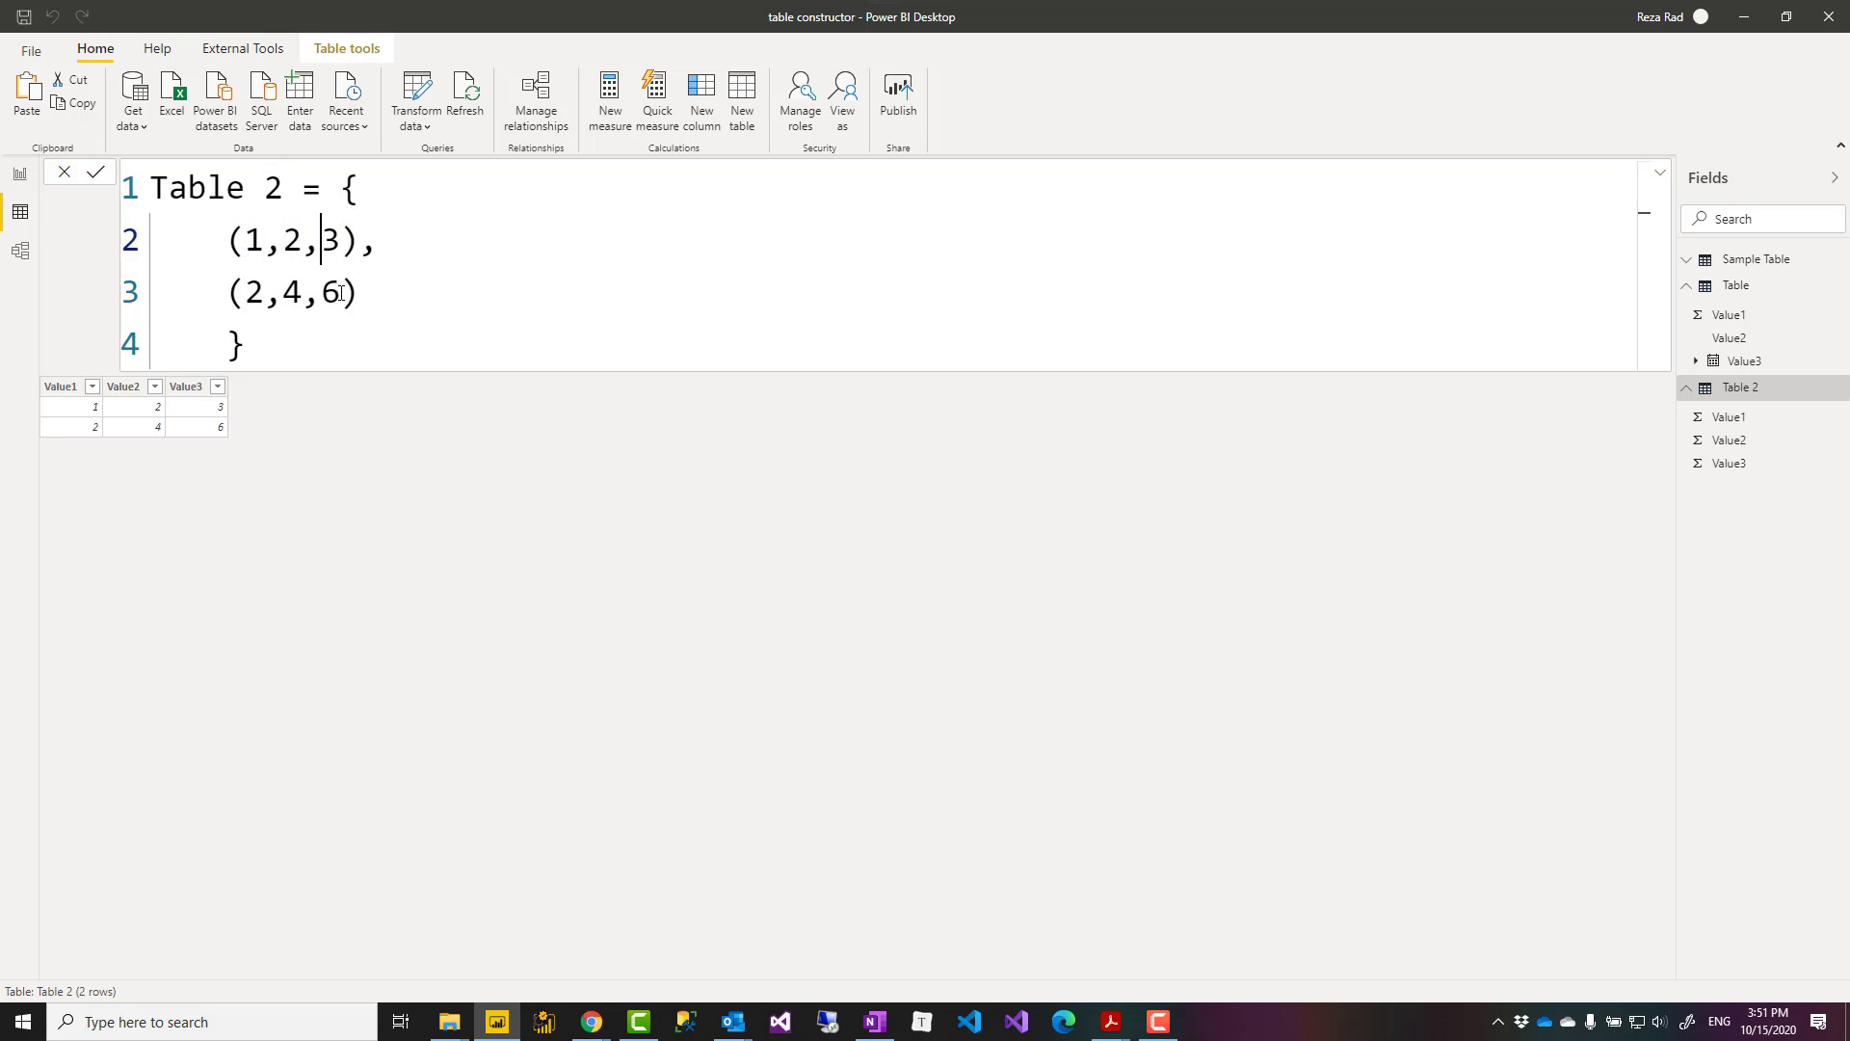
key("Down")
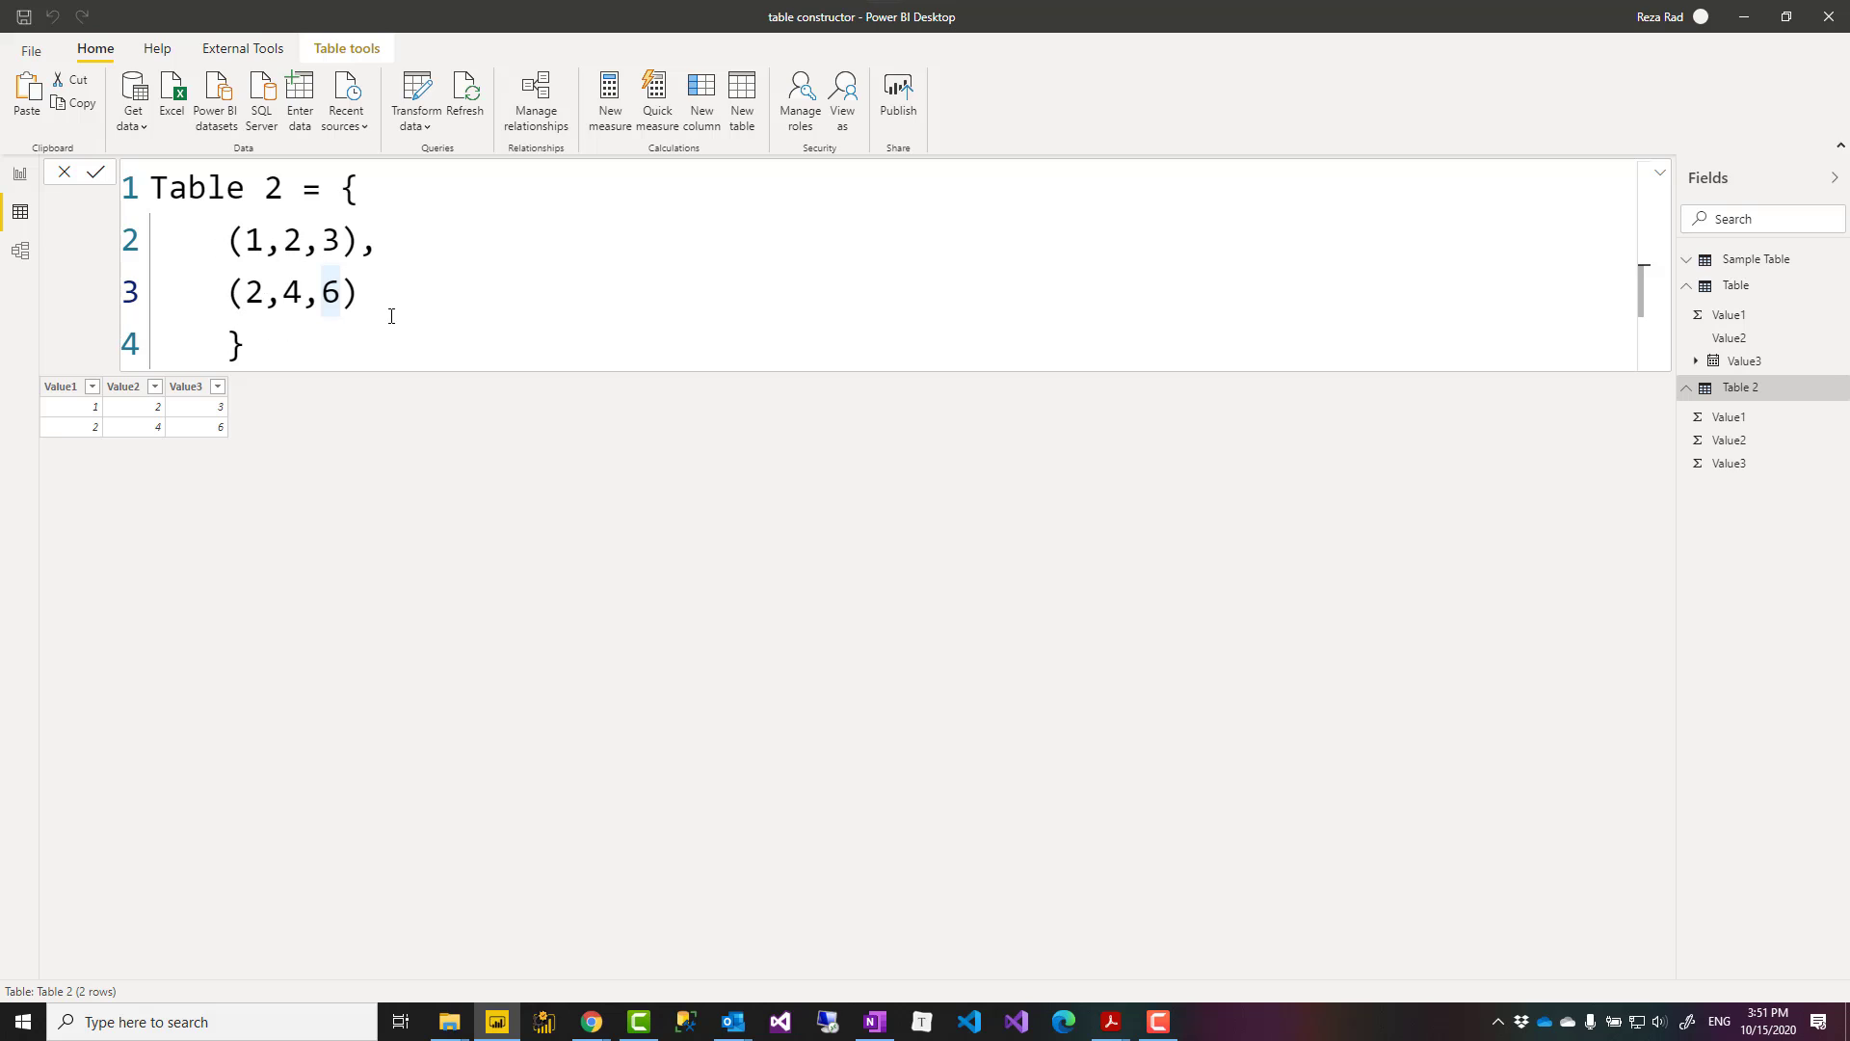
left_click(391, 291)
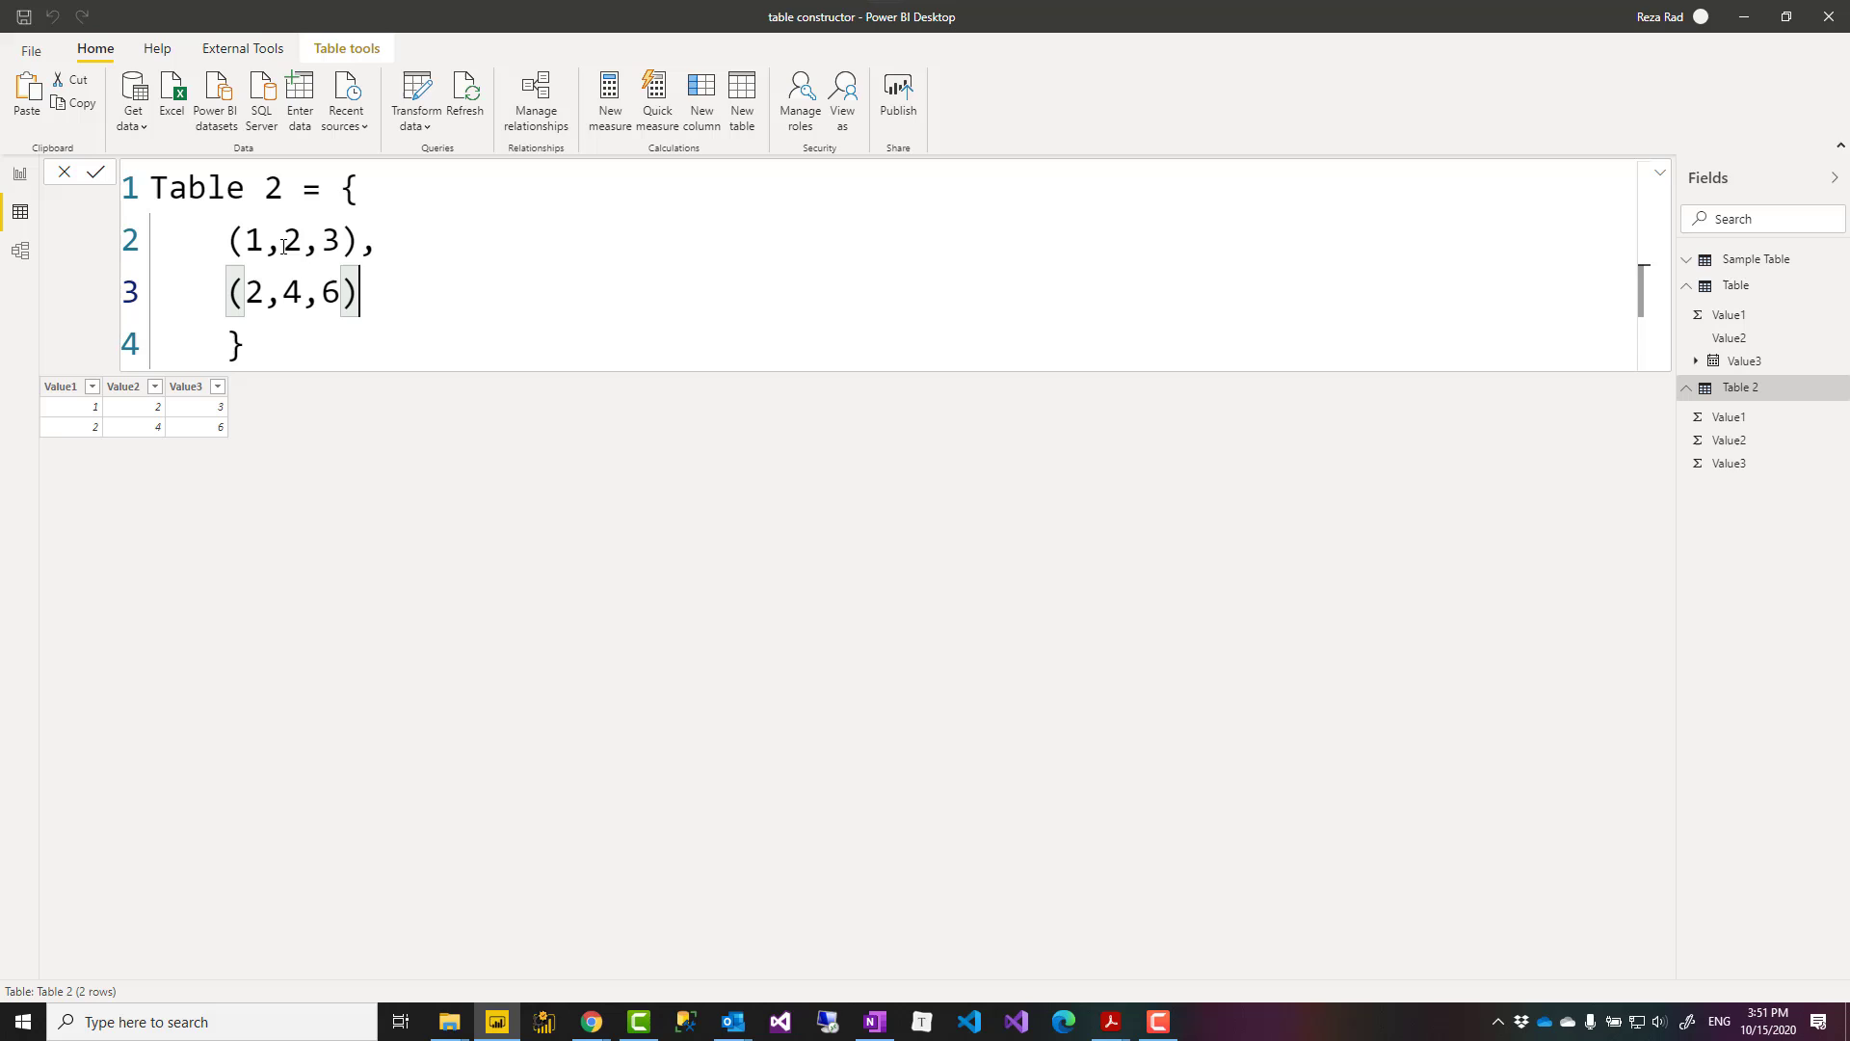
left_click_drag(283, 291, 305, 292)
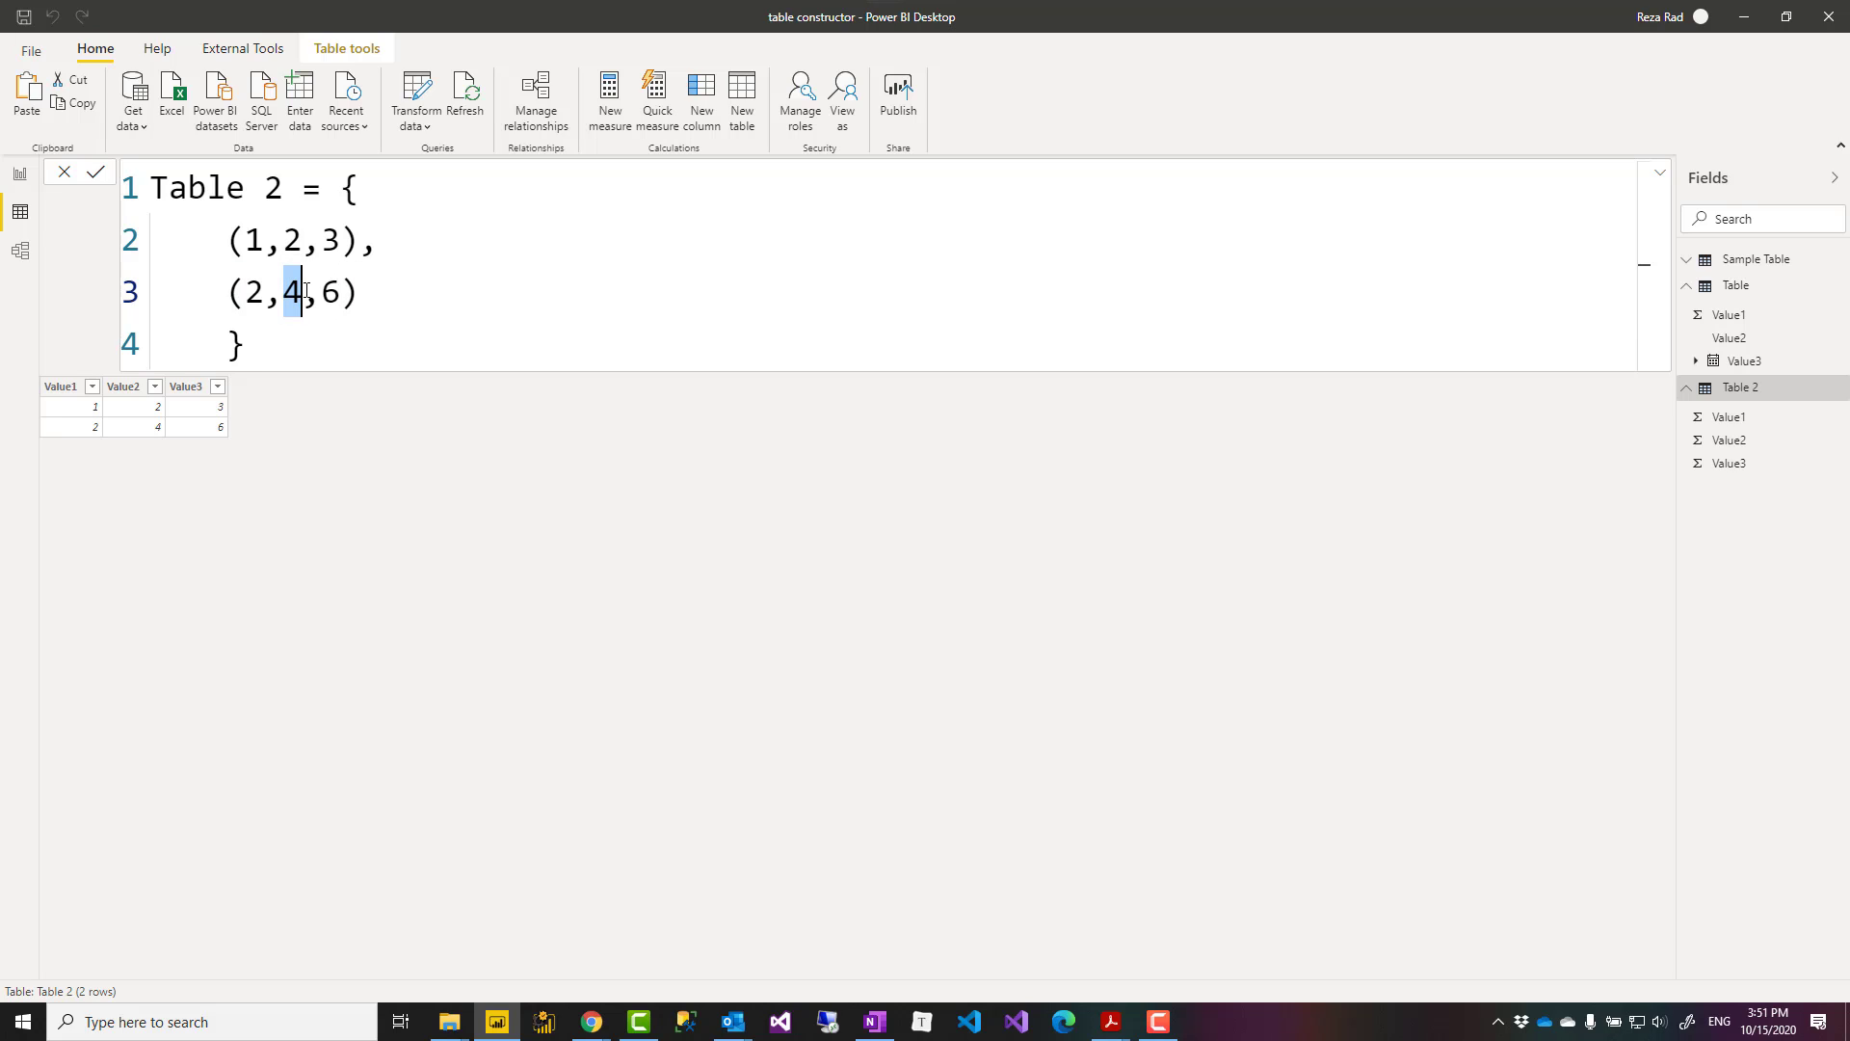
Replace the 4 with "sfa", then append NOW() to row one and TODAY() to row two.
type("\"sfa\"")
key("Return")
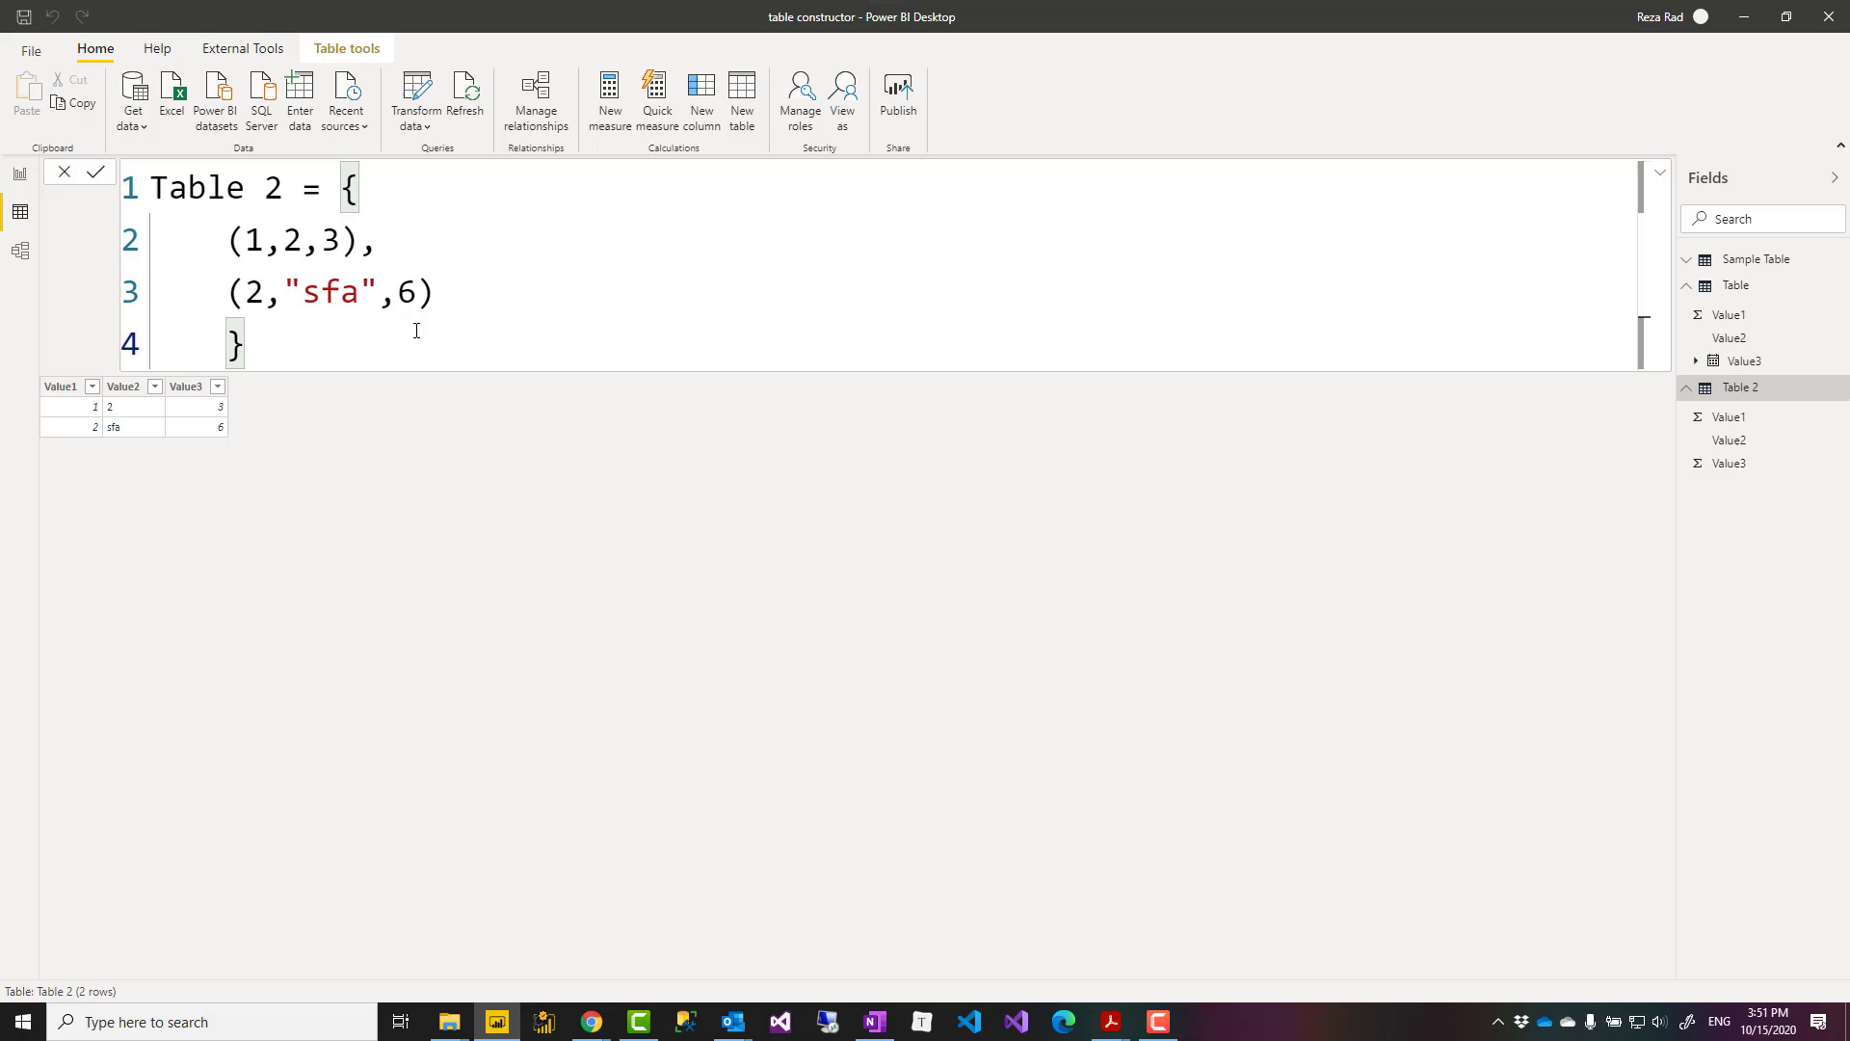
left_click(345, 240)
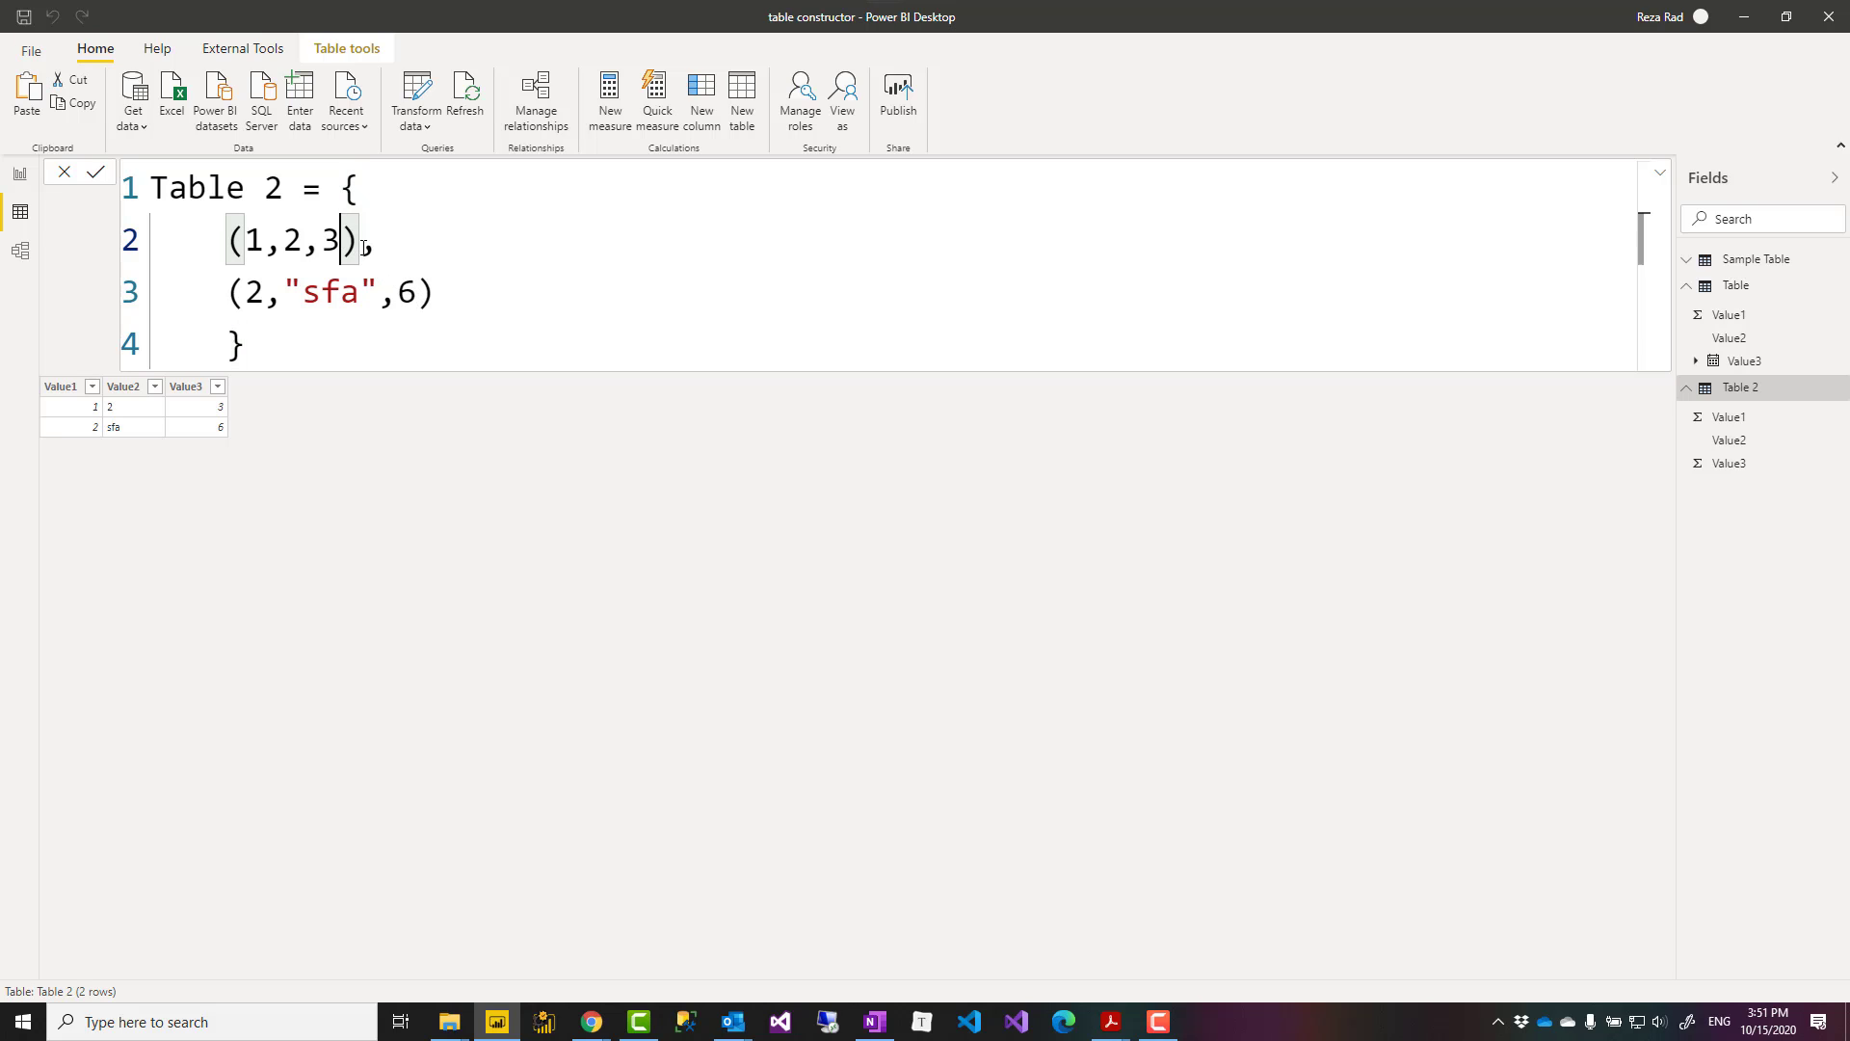
type(",now")
key("Tab")
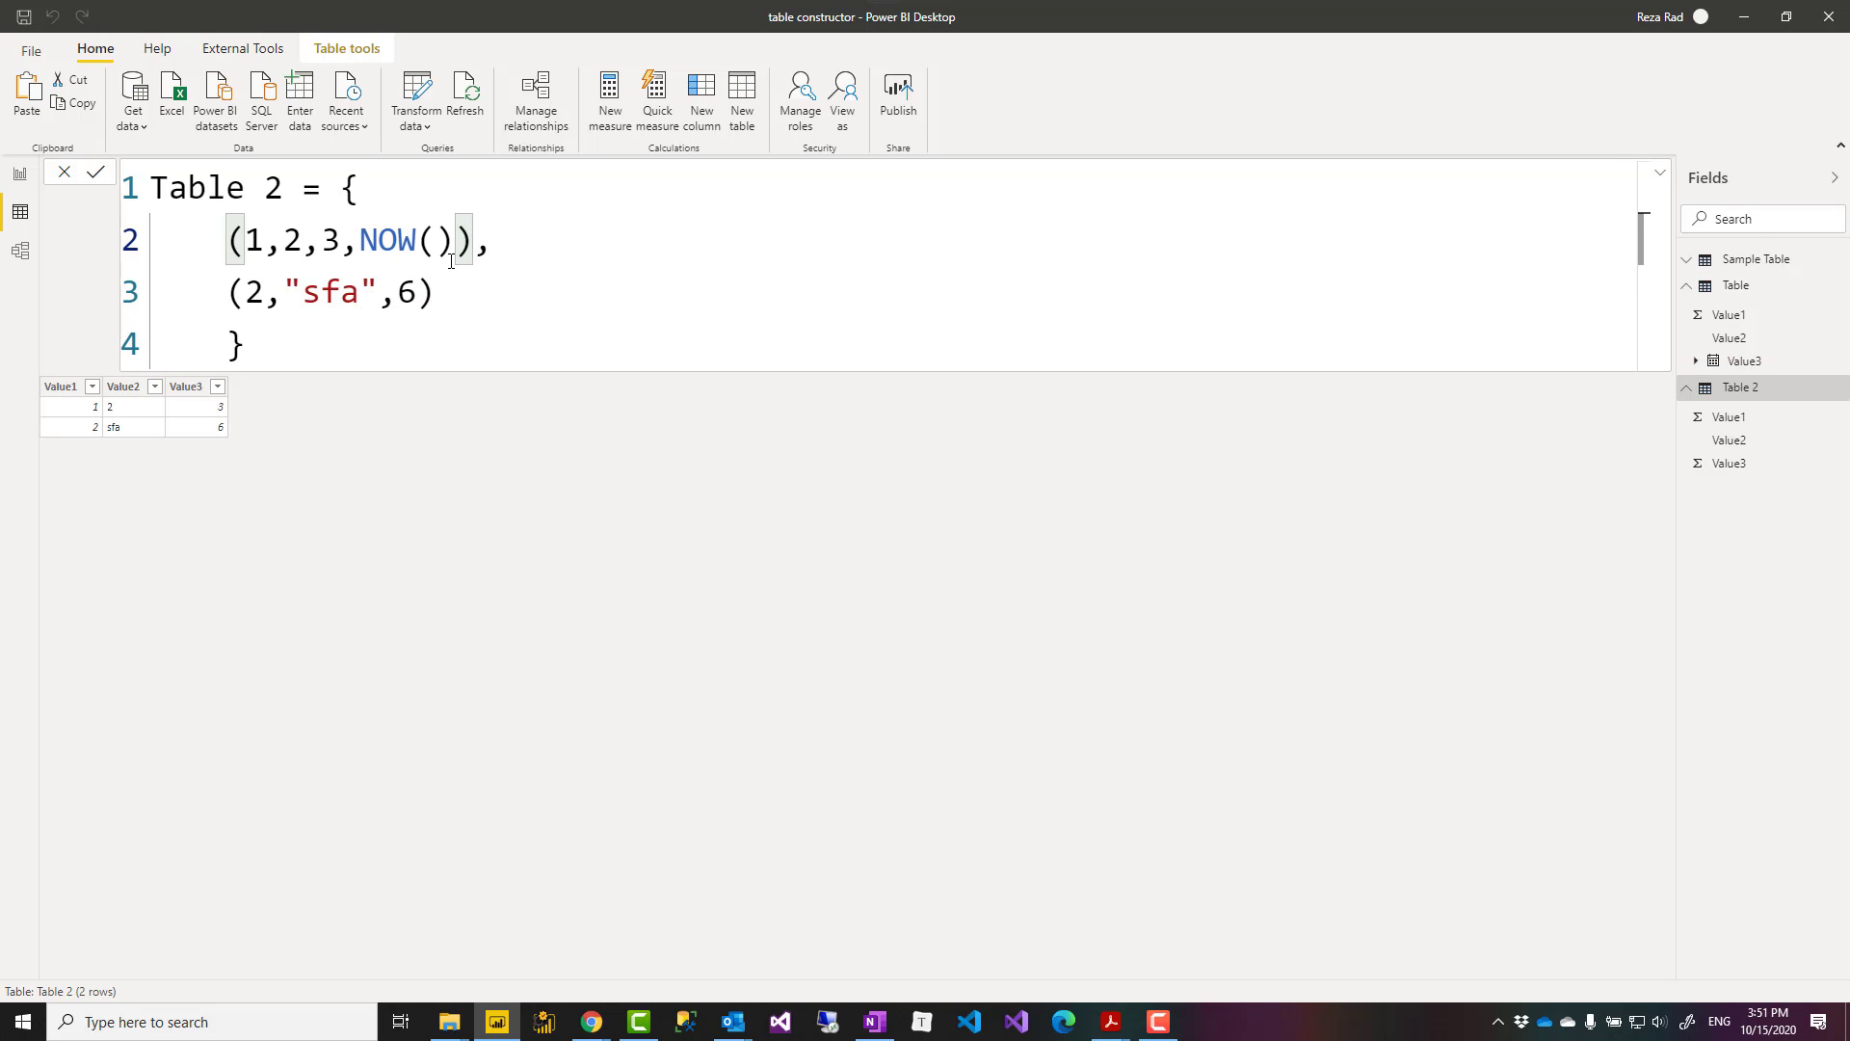
left_click(420, 285)
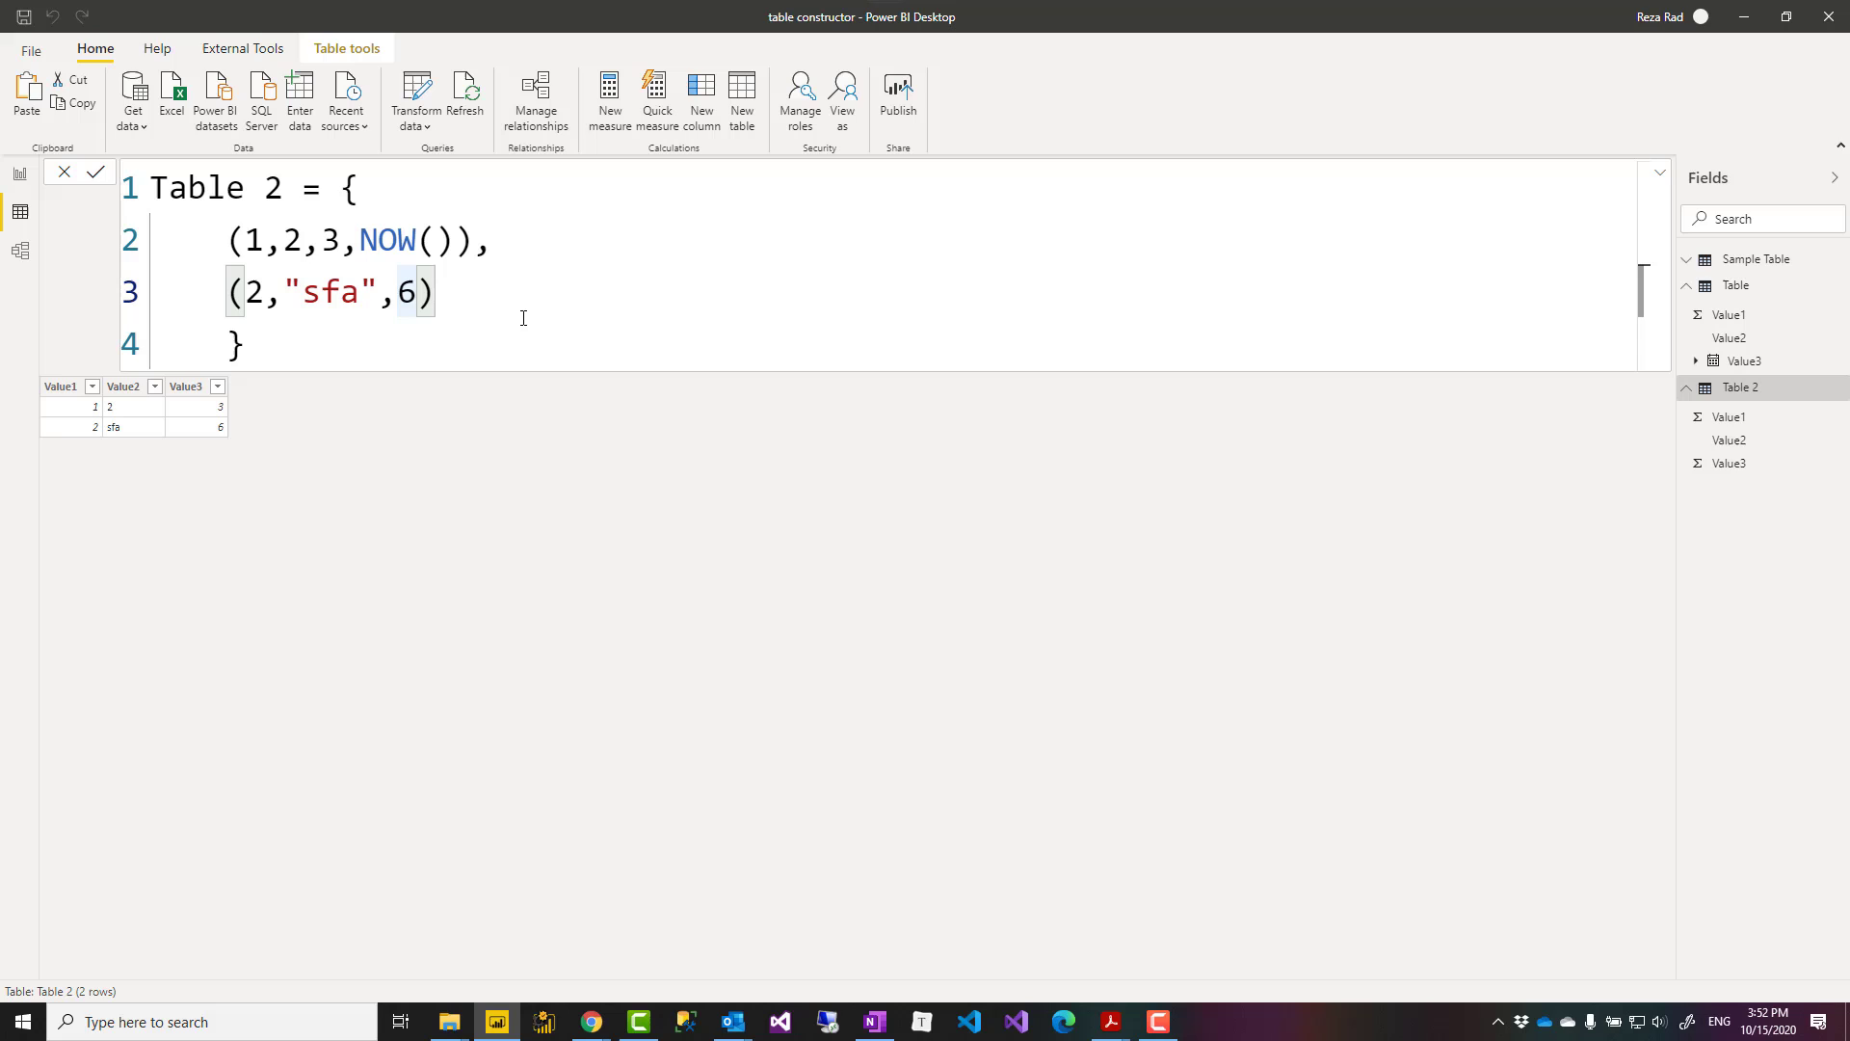
type(",")
type("tod")
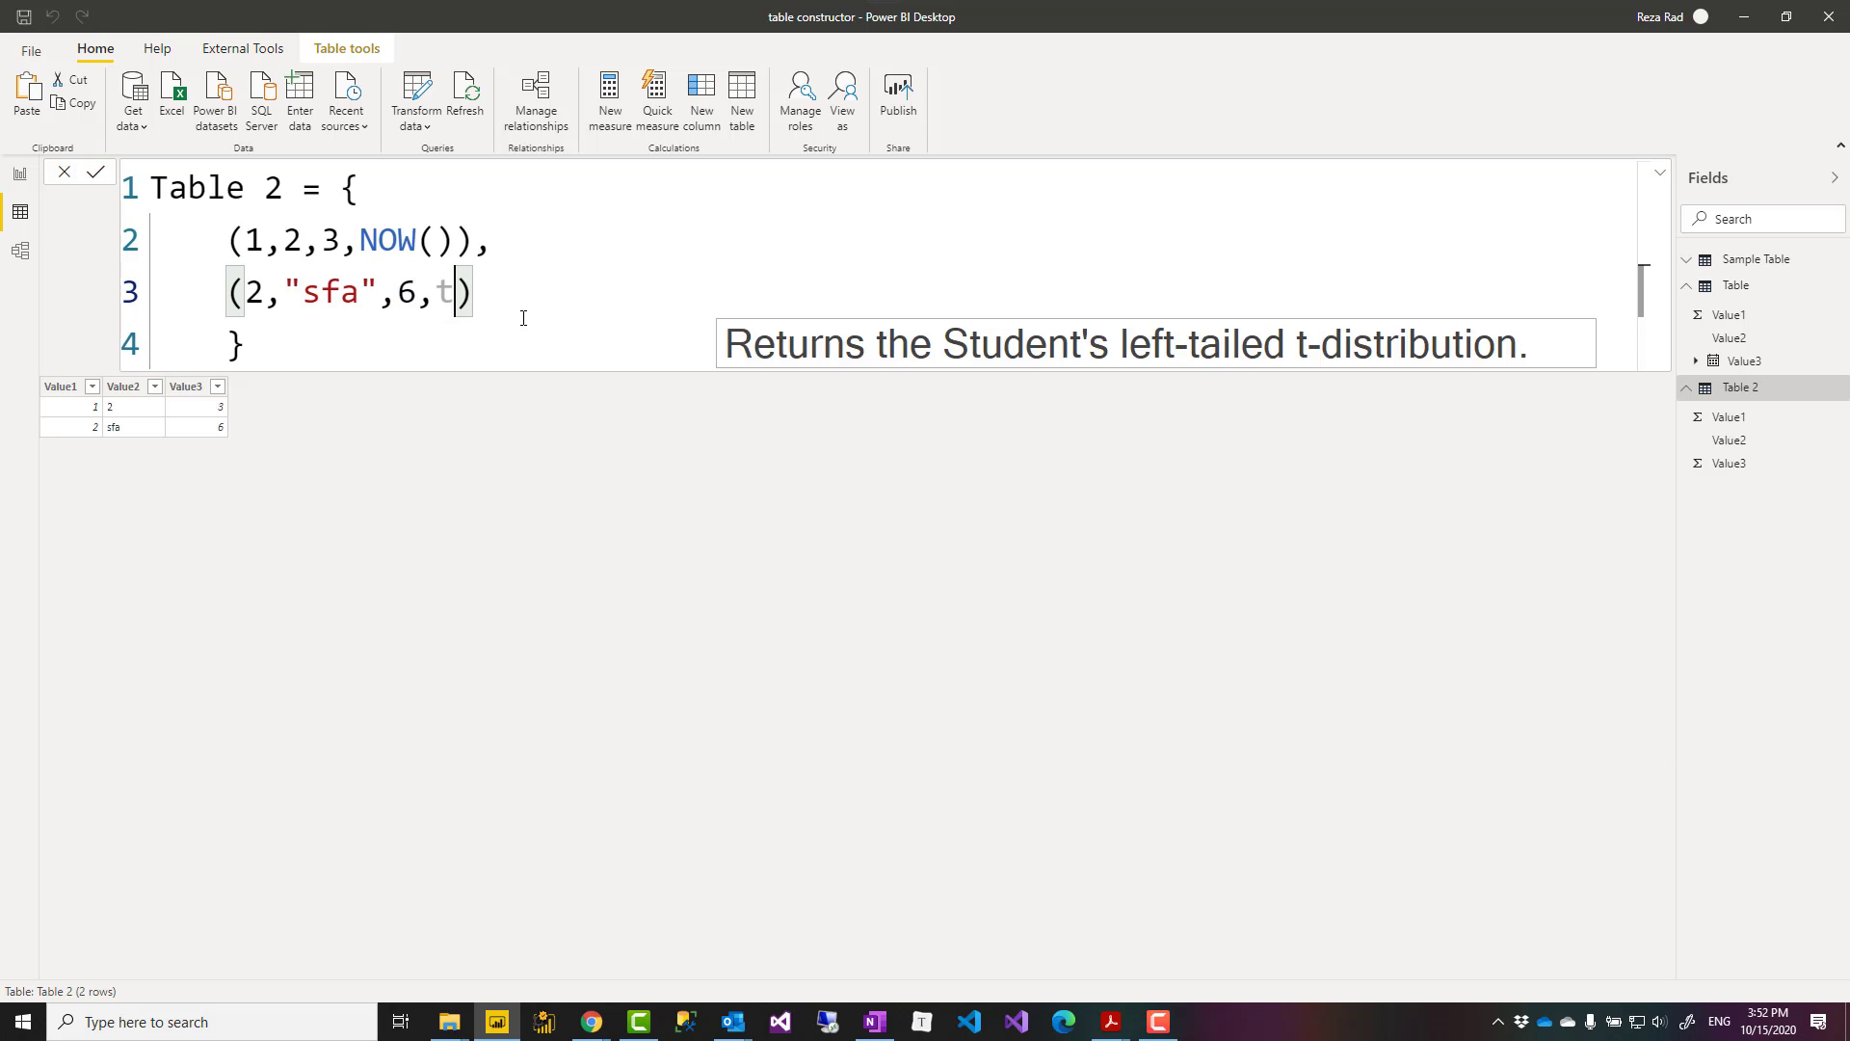
key("Tab")
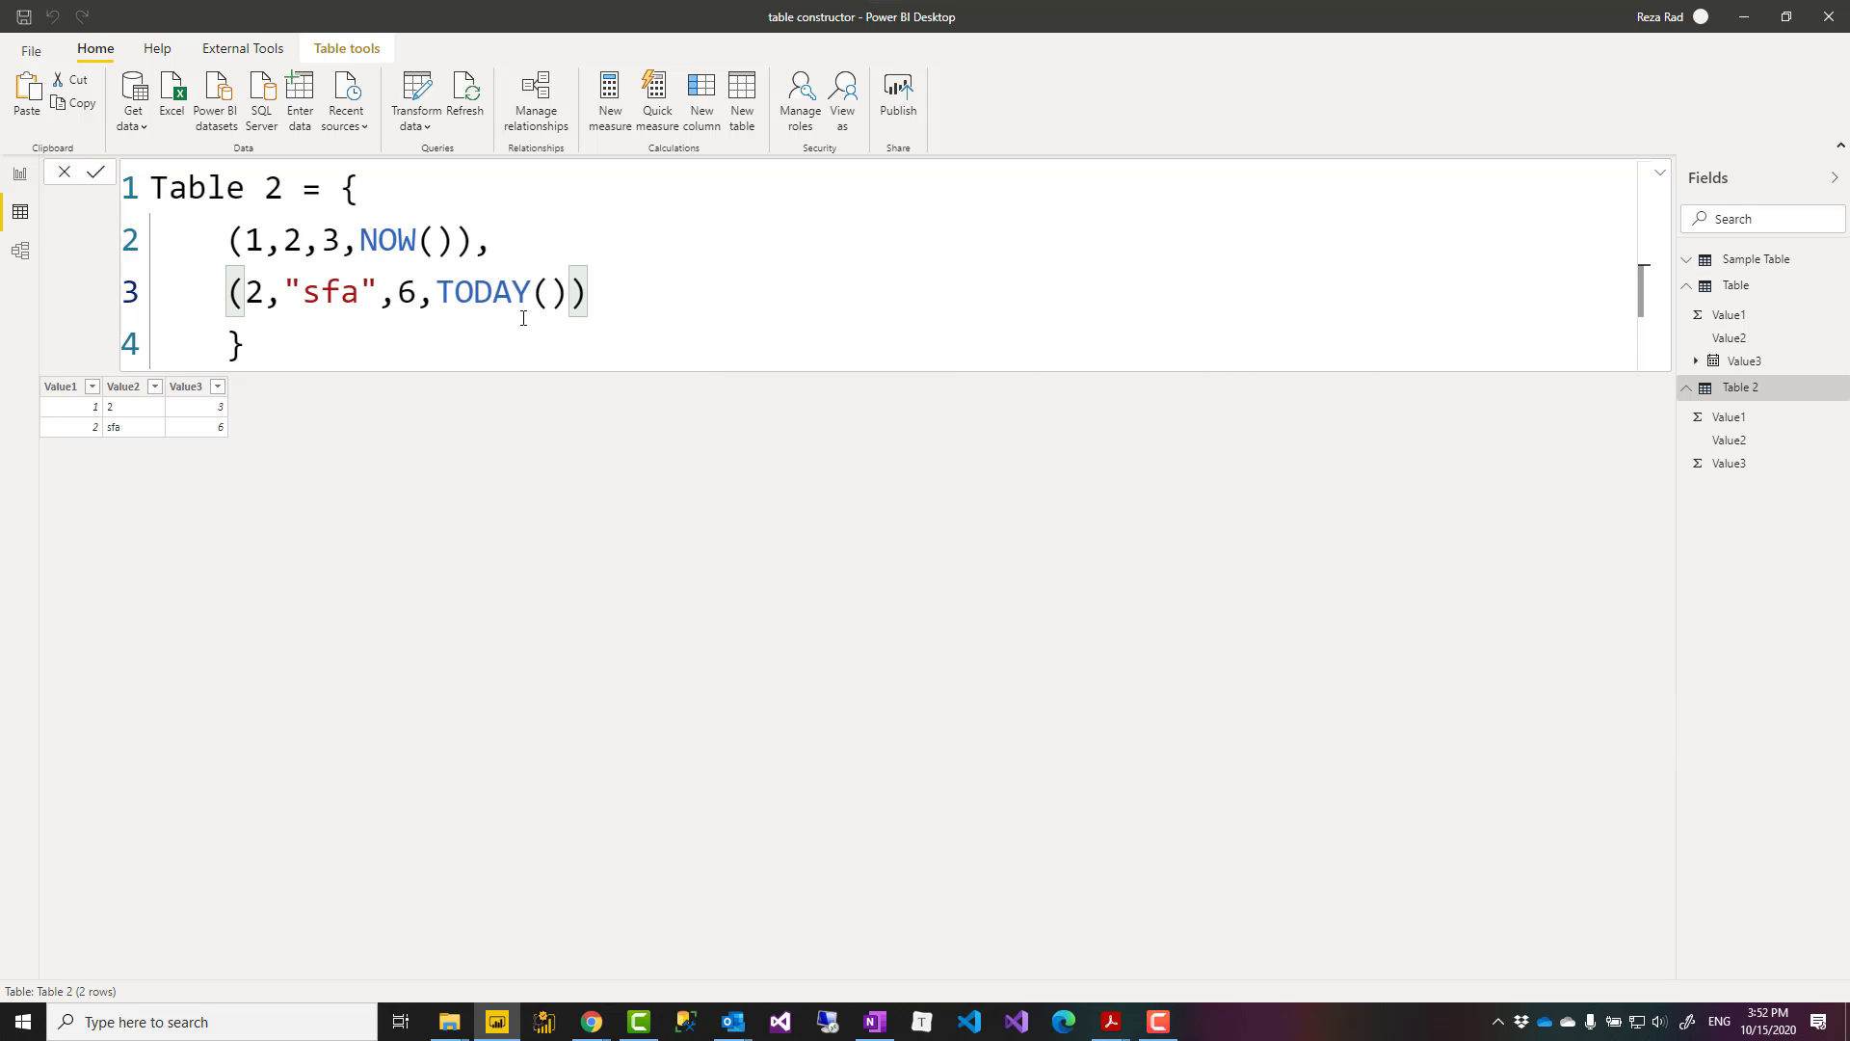
key("Return")
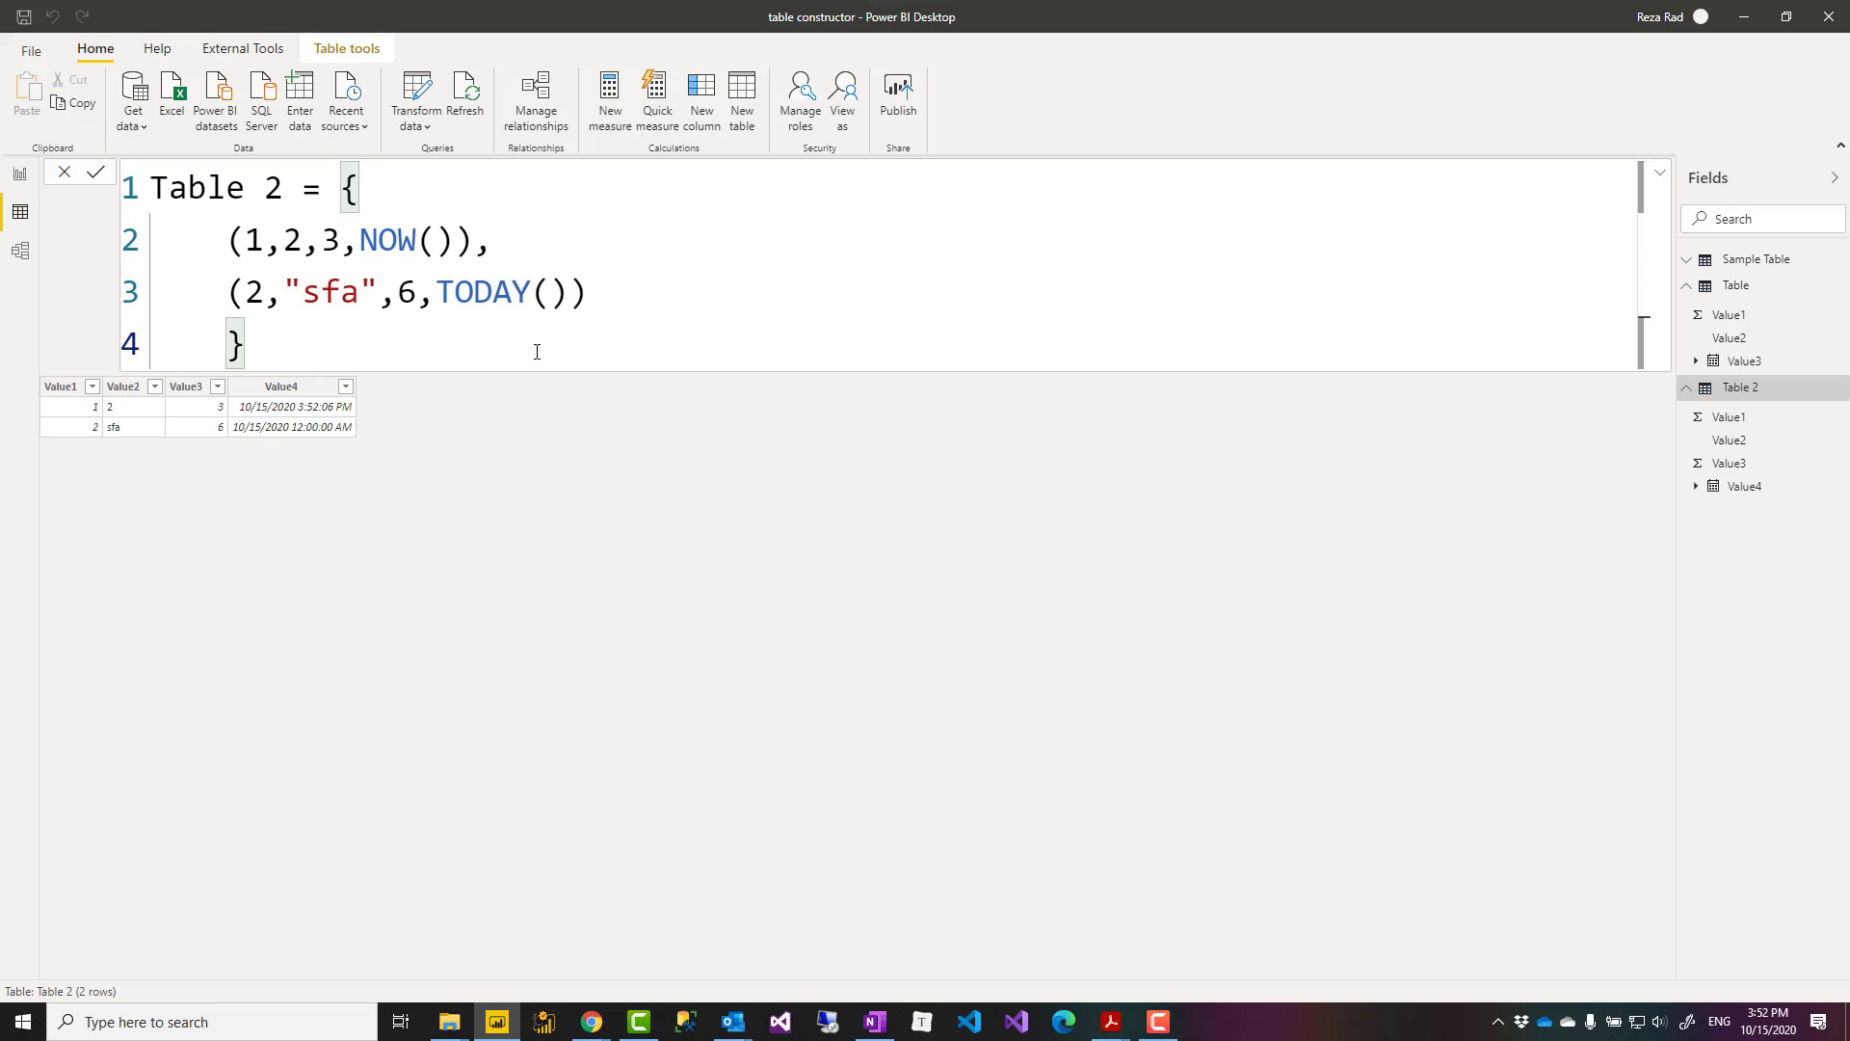
Check the data types of the Value4, Value3, Value1 and Value2 columns.
left_click(291, 390)
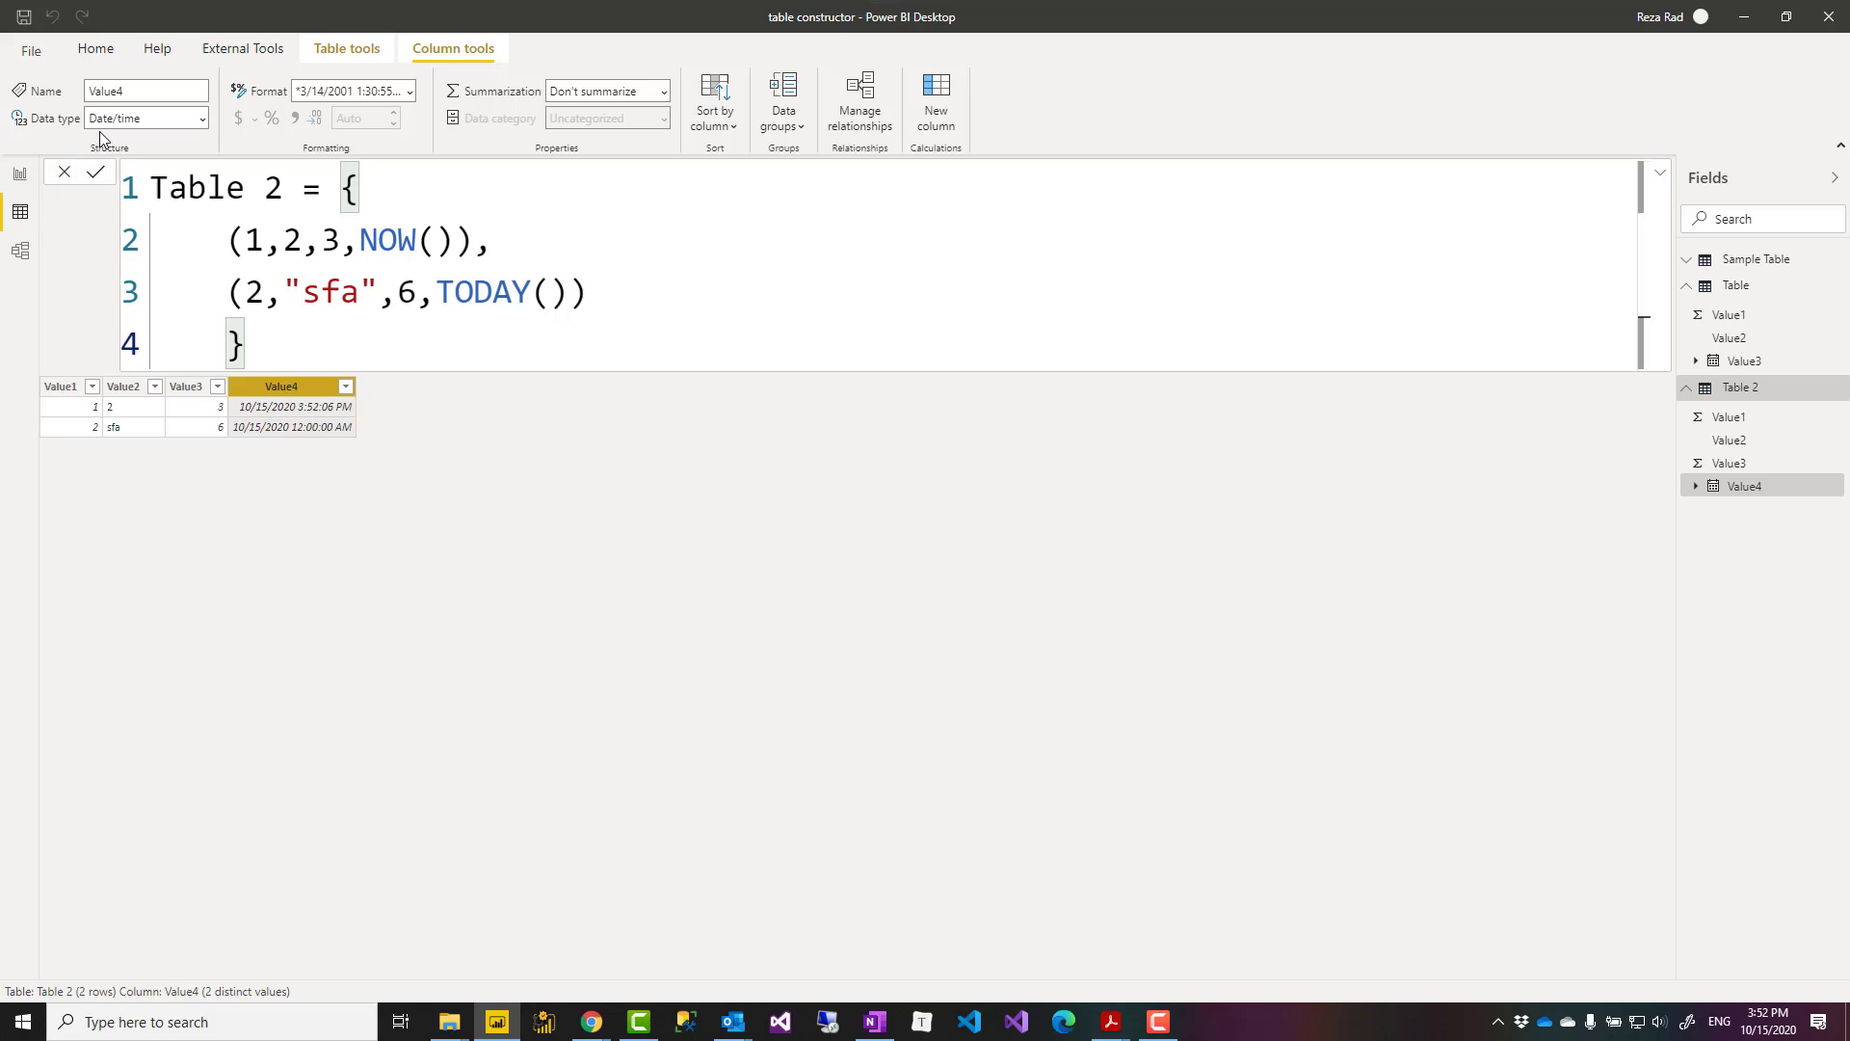
left_click(194, 390)
left_click(58, 388)
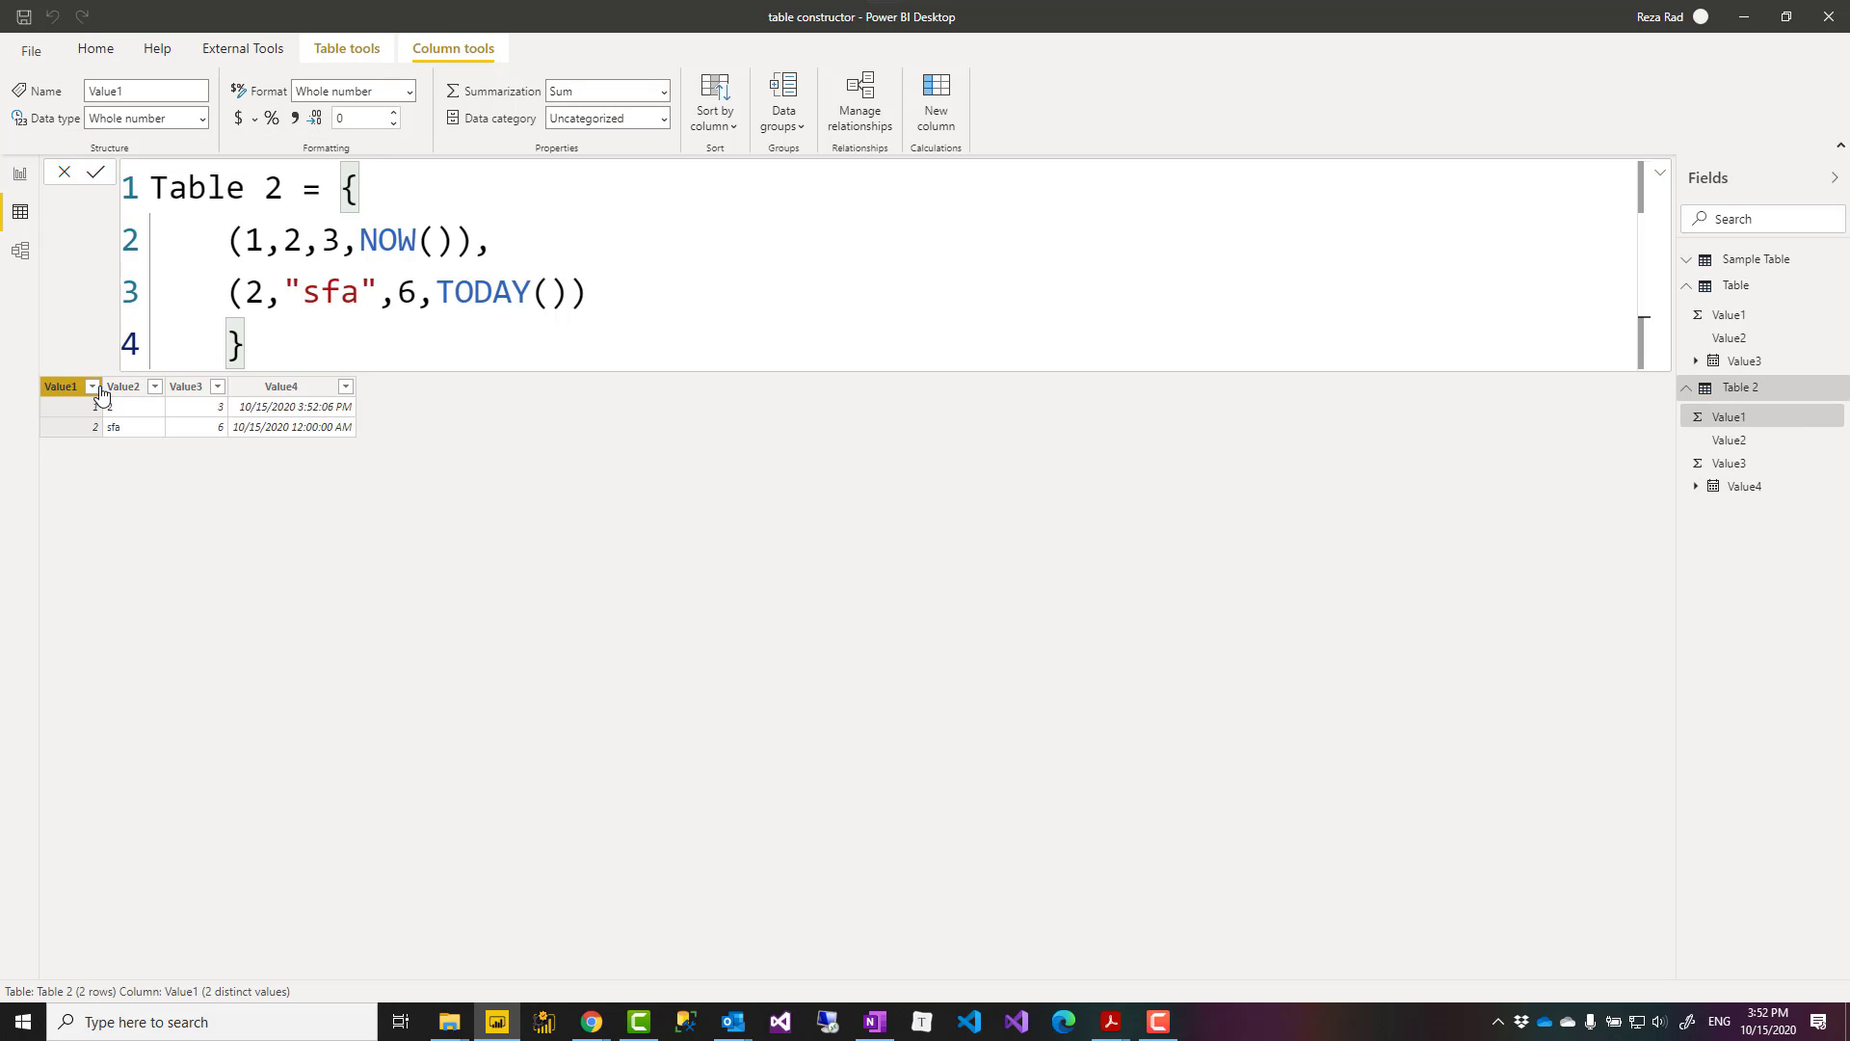
left_click(124, 387)
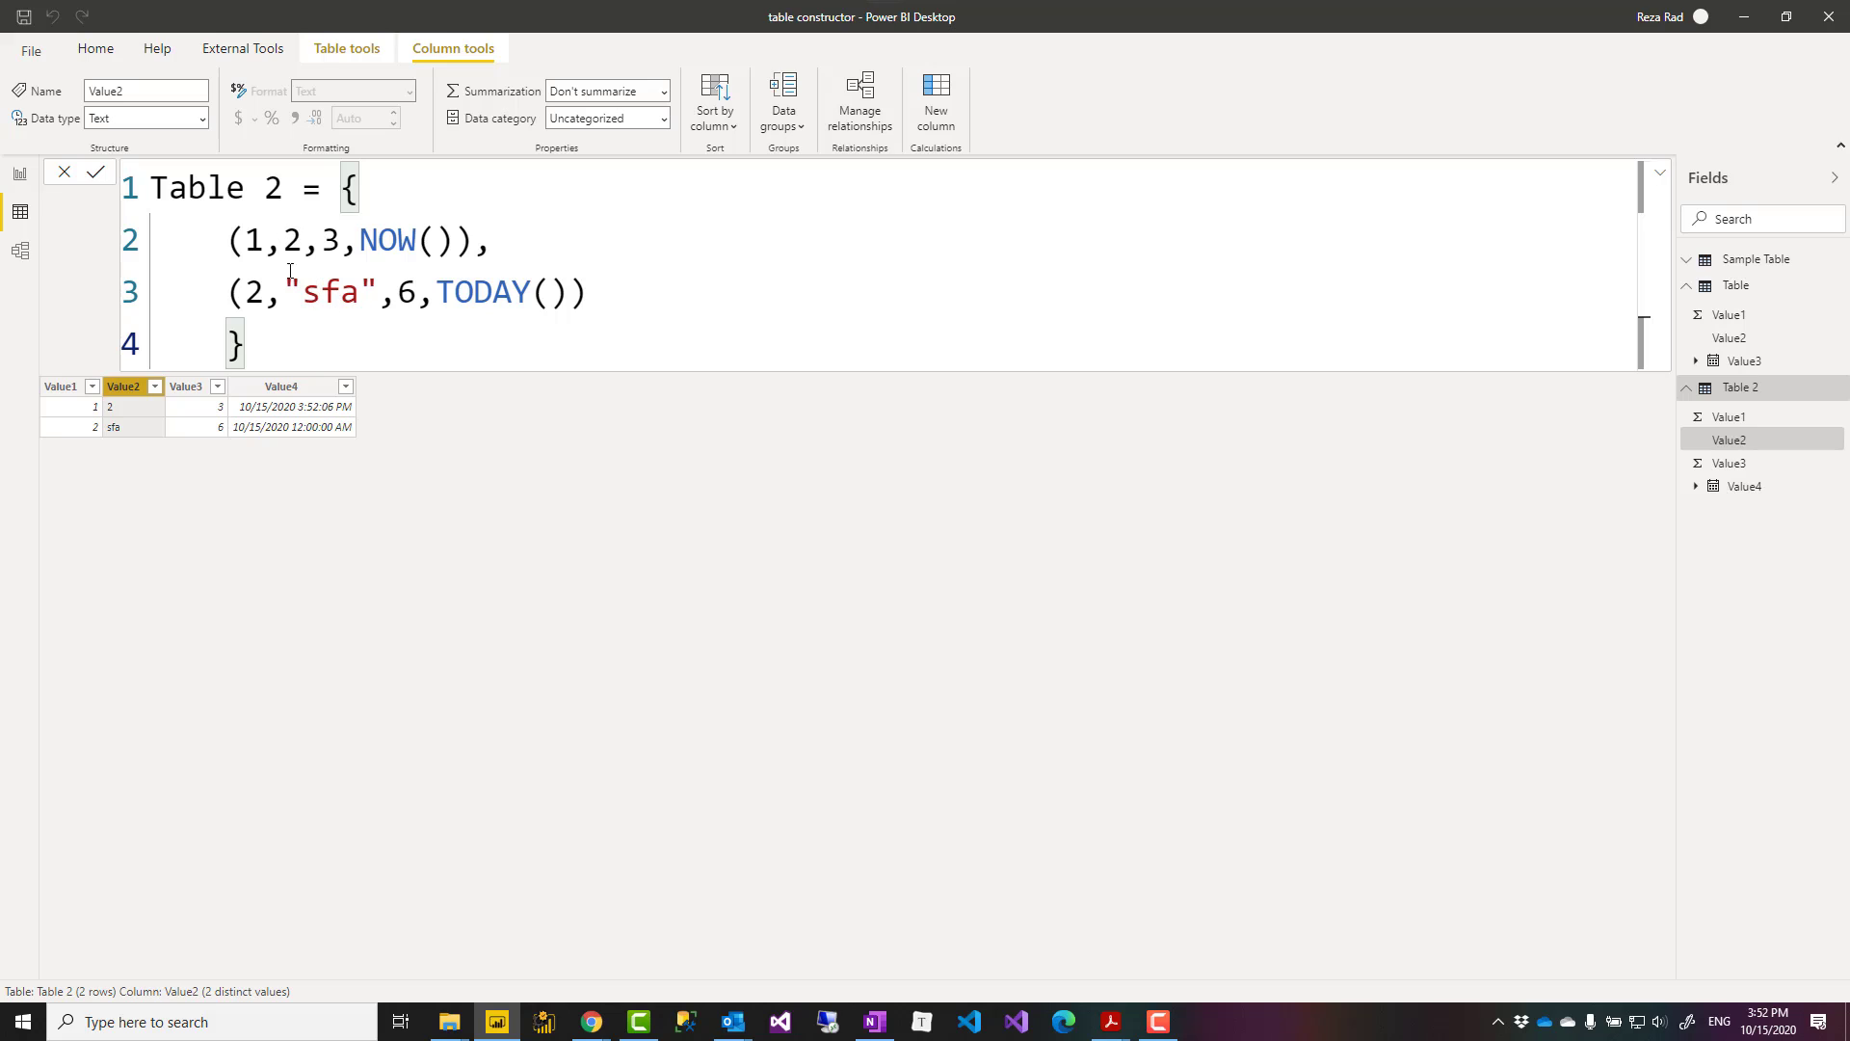
Add a comma and a new line, then open a third row tuple with '('.
left_click(638, 297)
type(",")
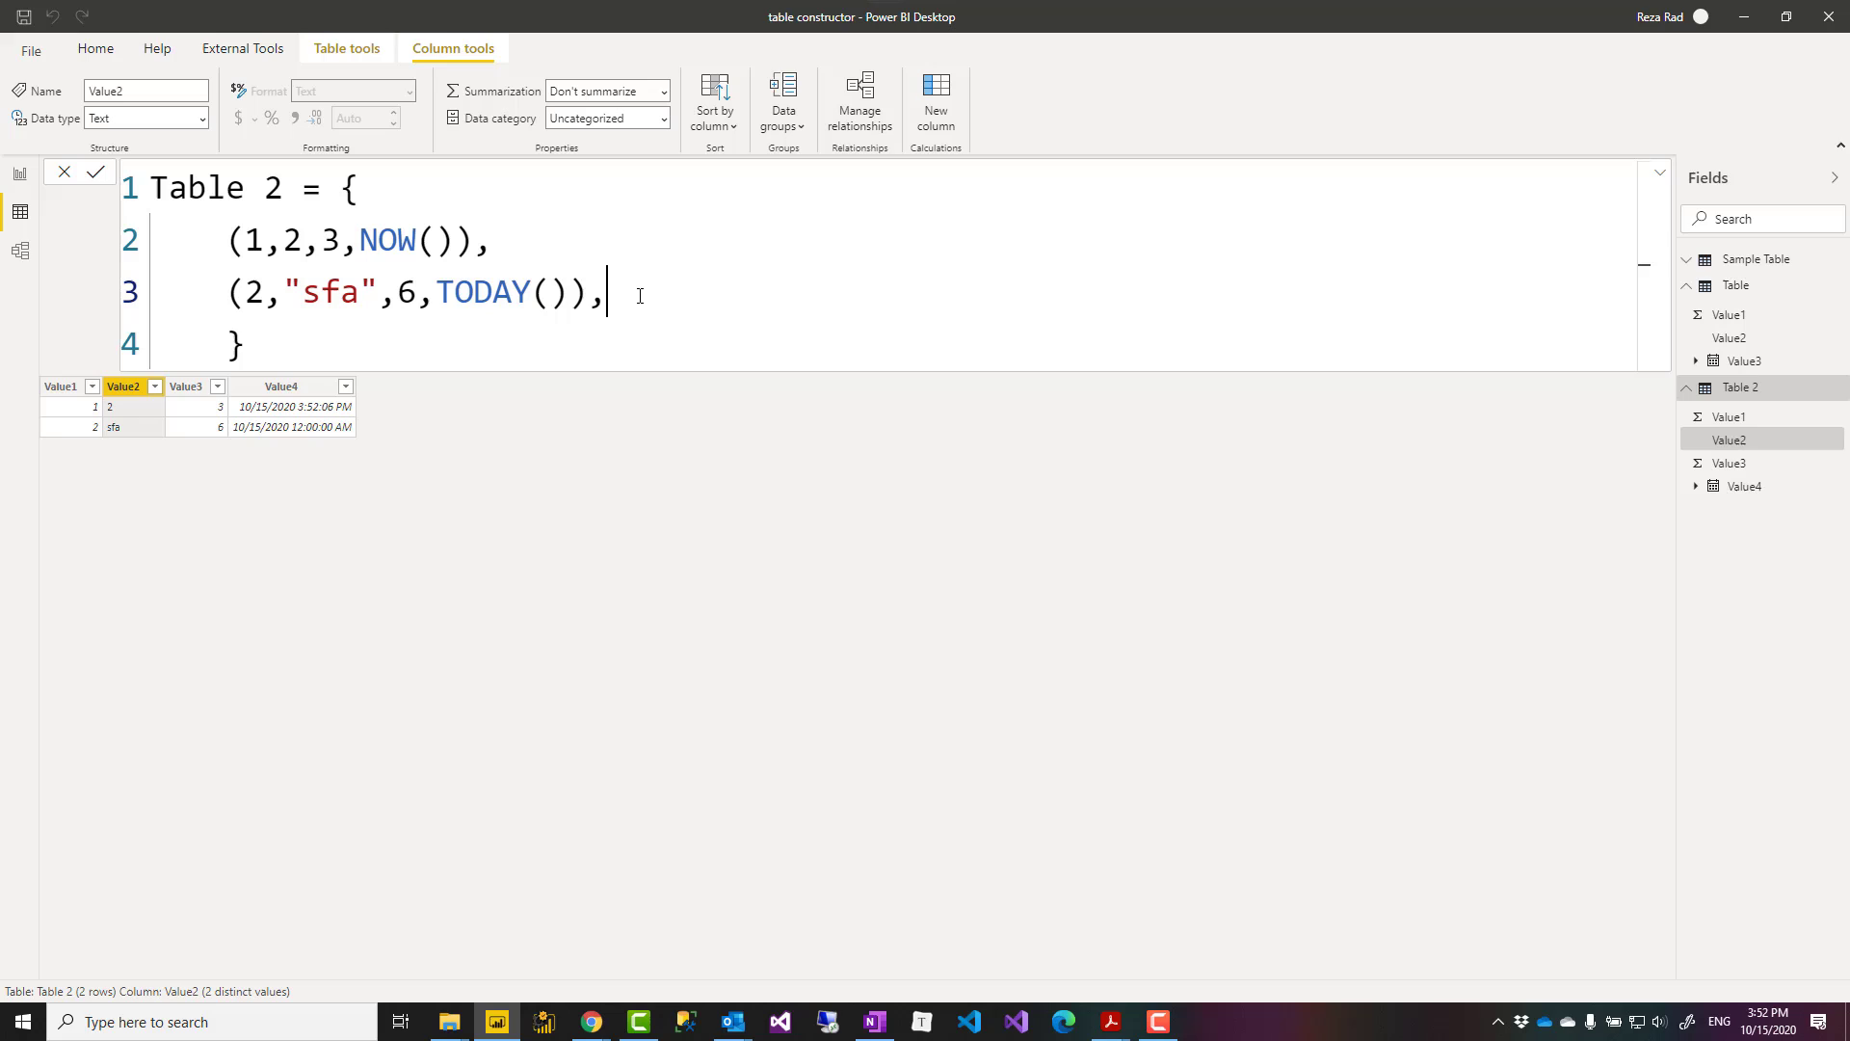
key("shift+Return")
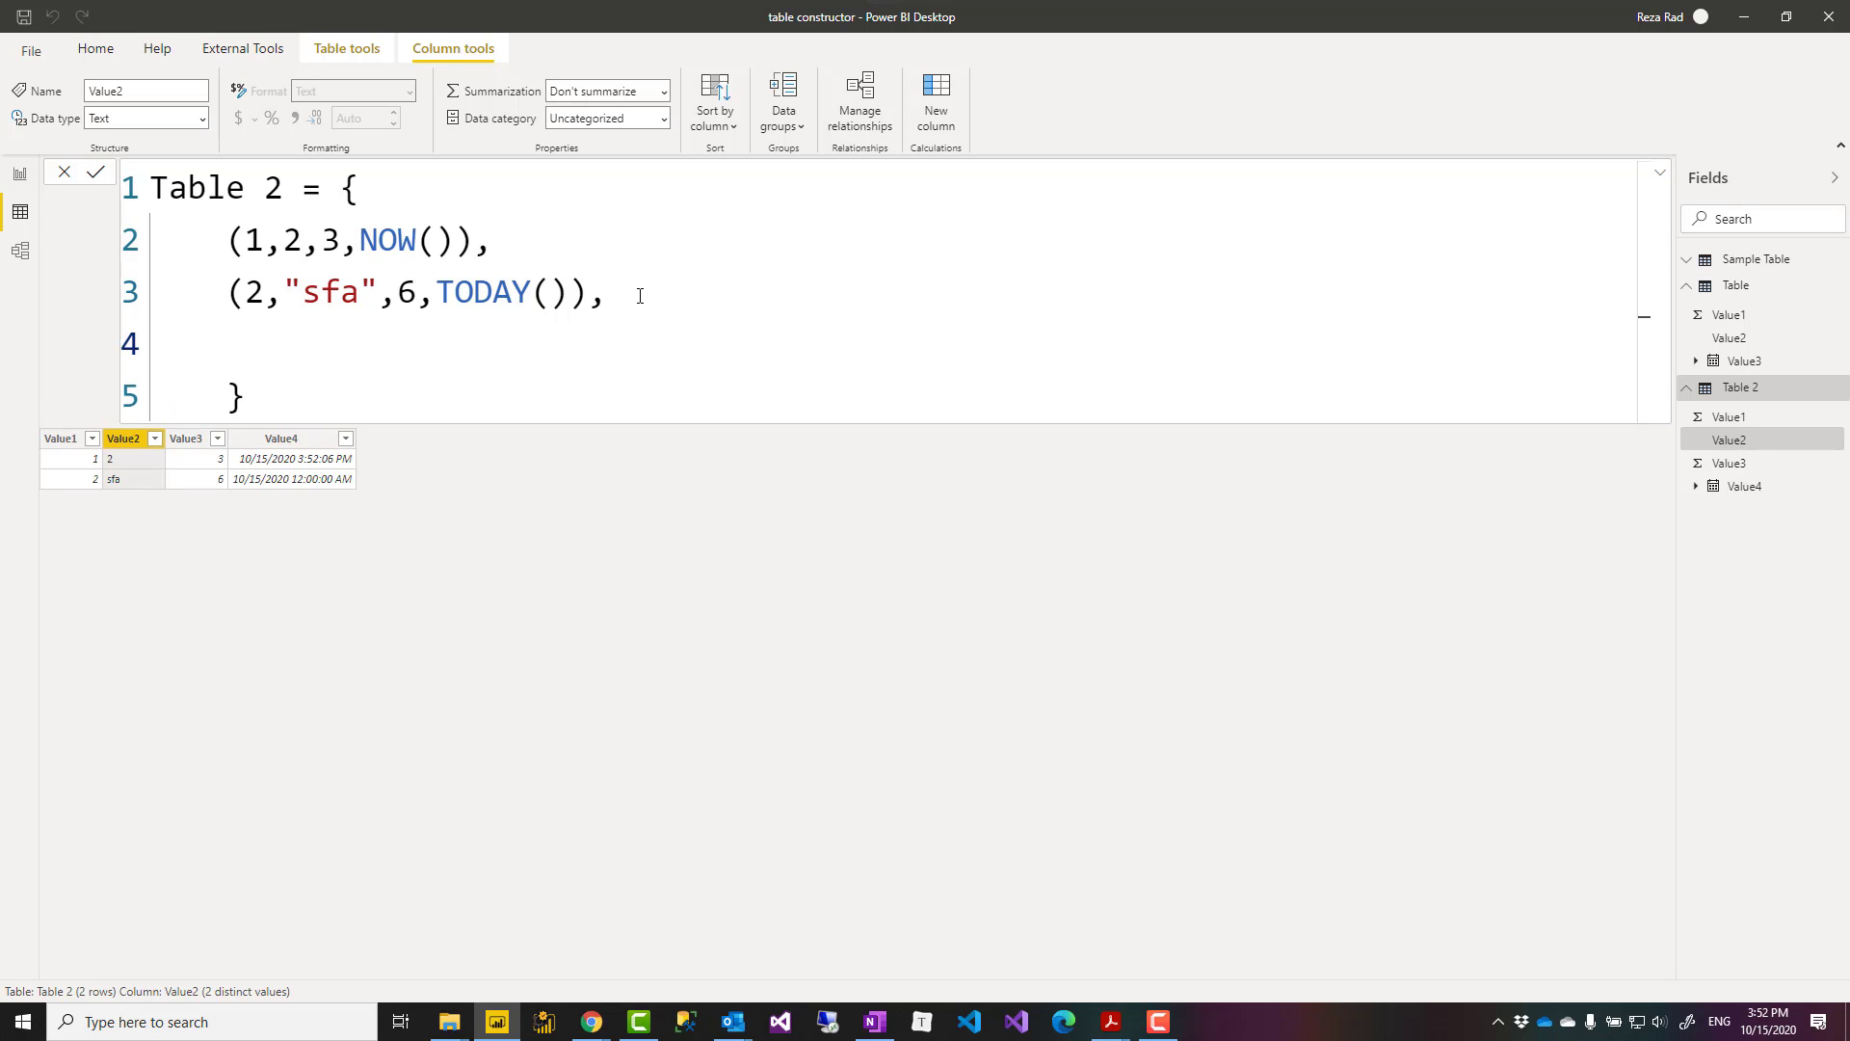
type("(,")
Complete and commit the third row as (,2,3,4) with a blank first value.
type("2,3,4)")
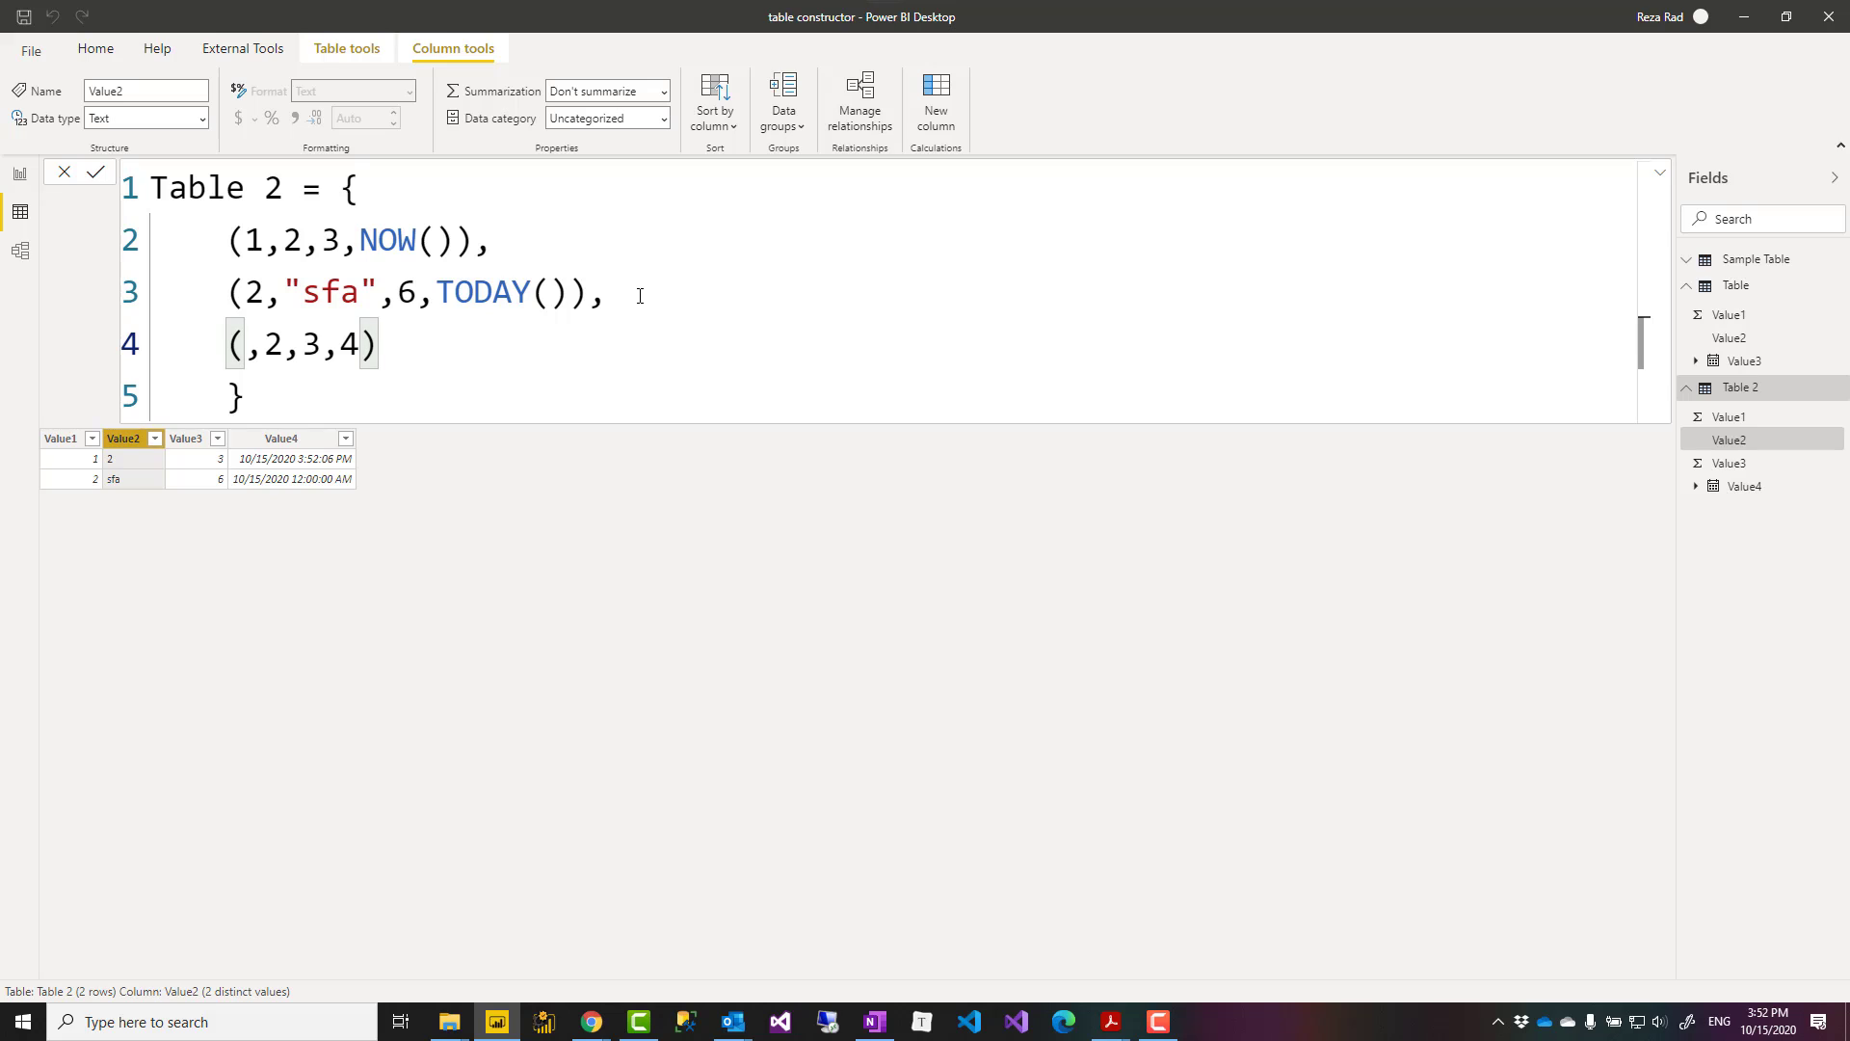
key("Return")
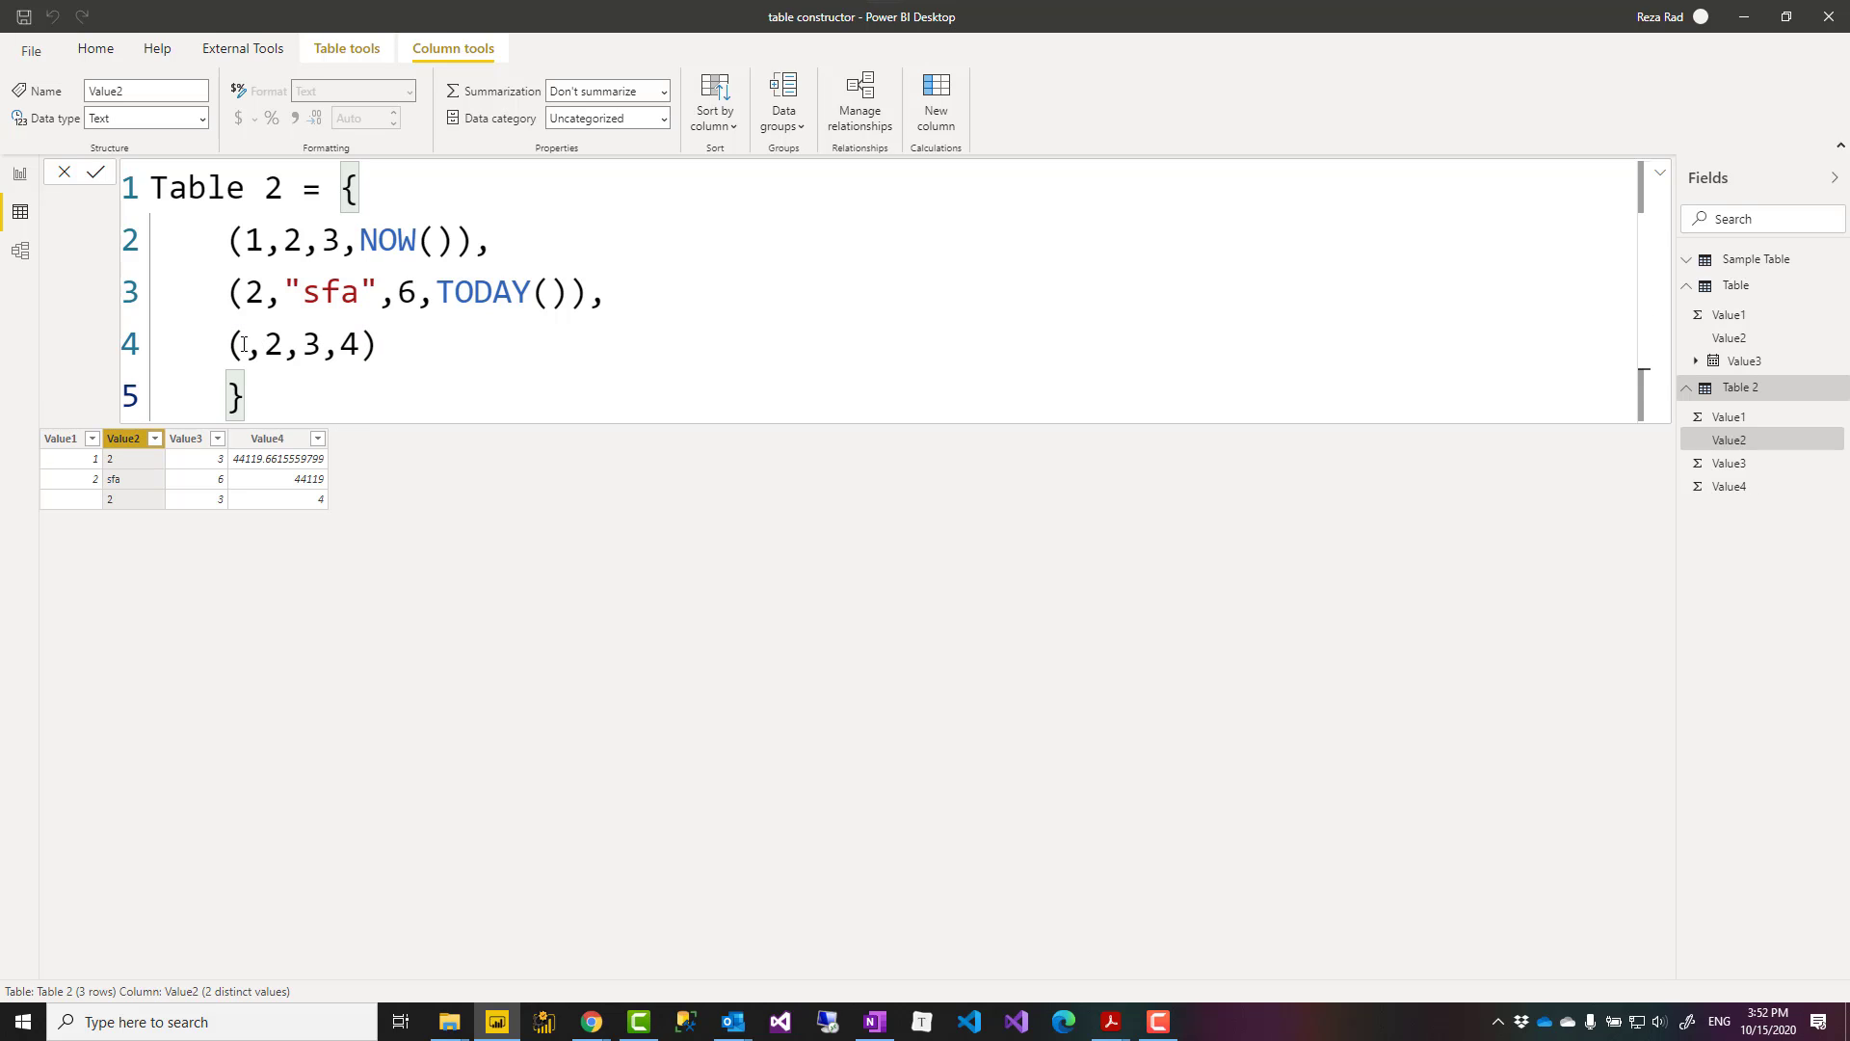
left_click_drag(243, 344, 358, 345)
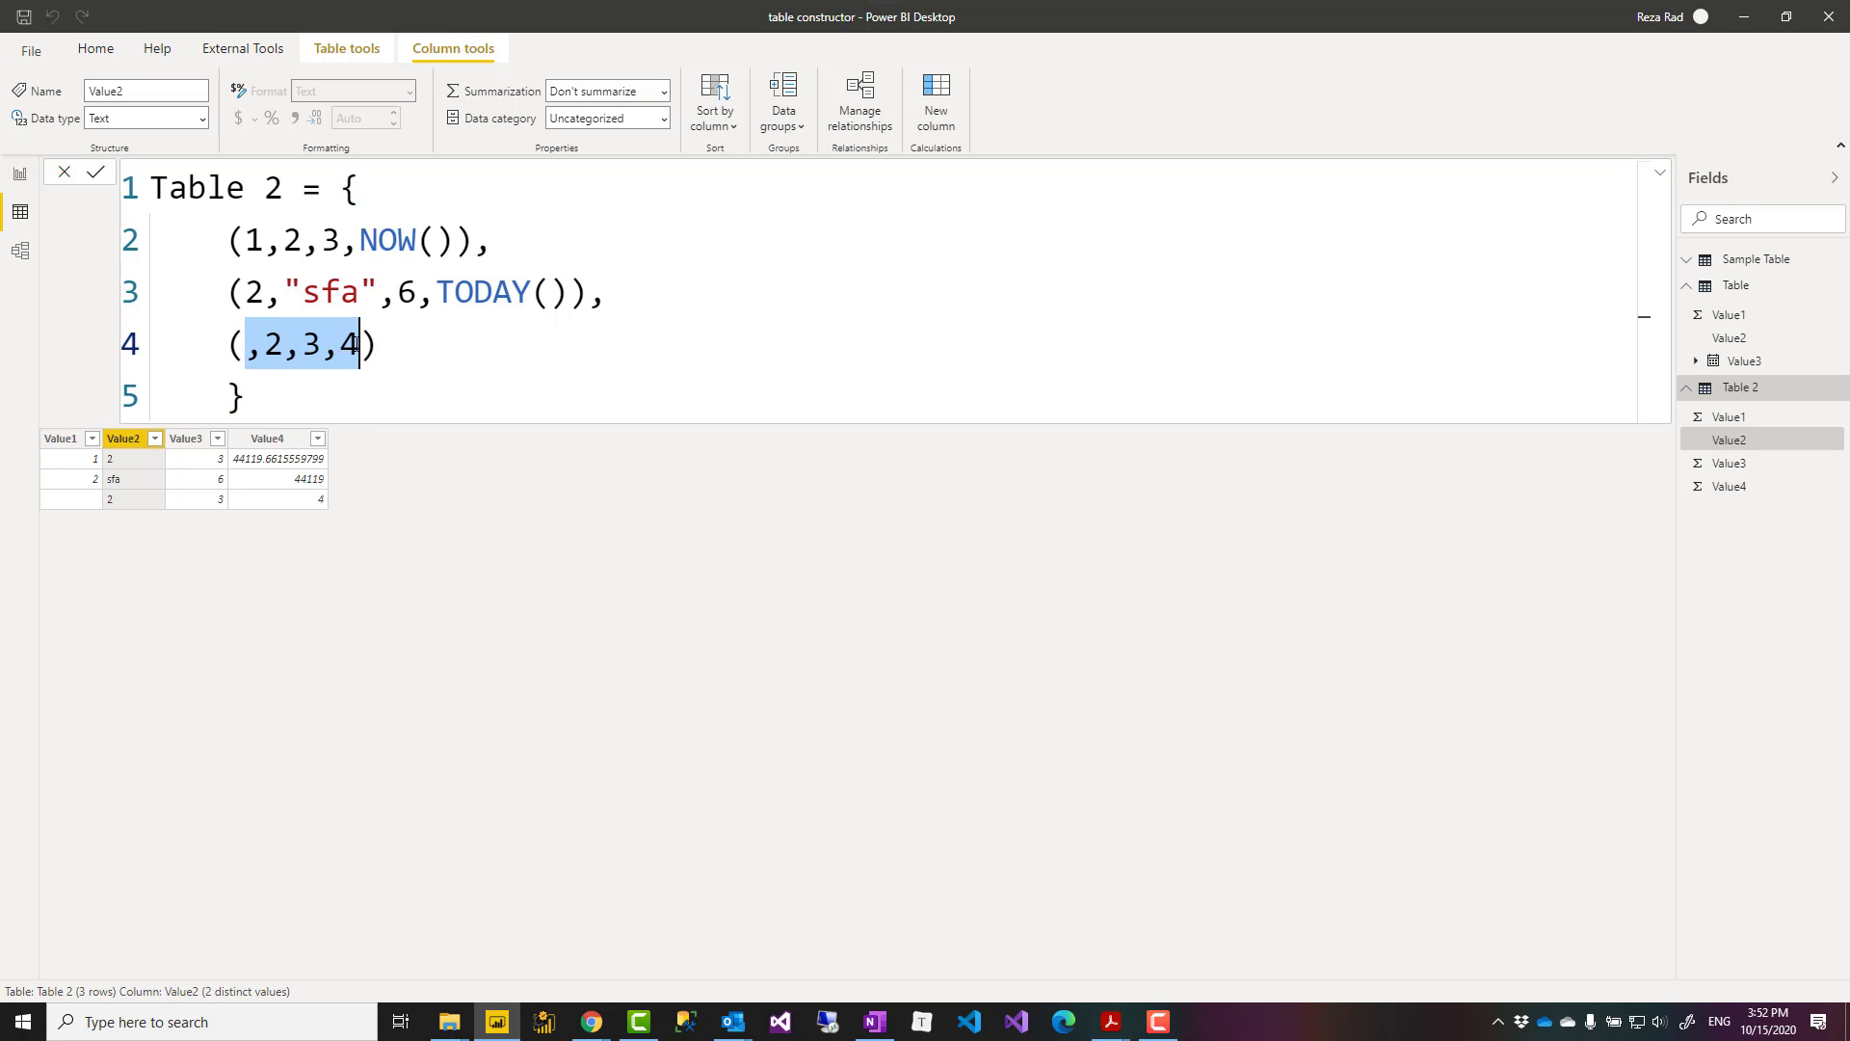
left_click(247, 349)
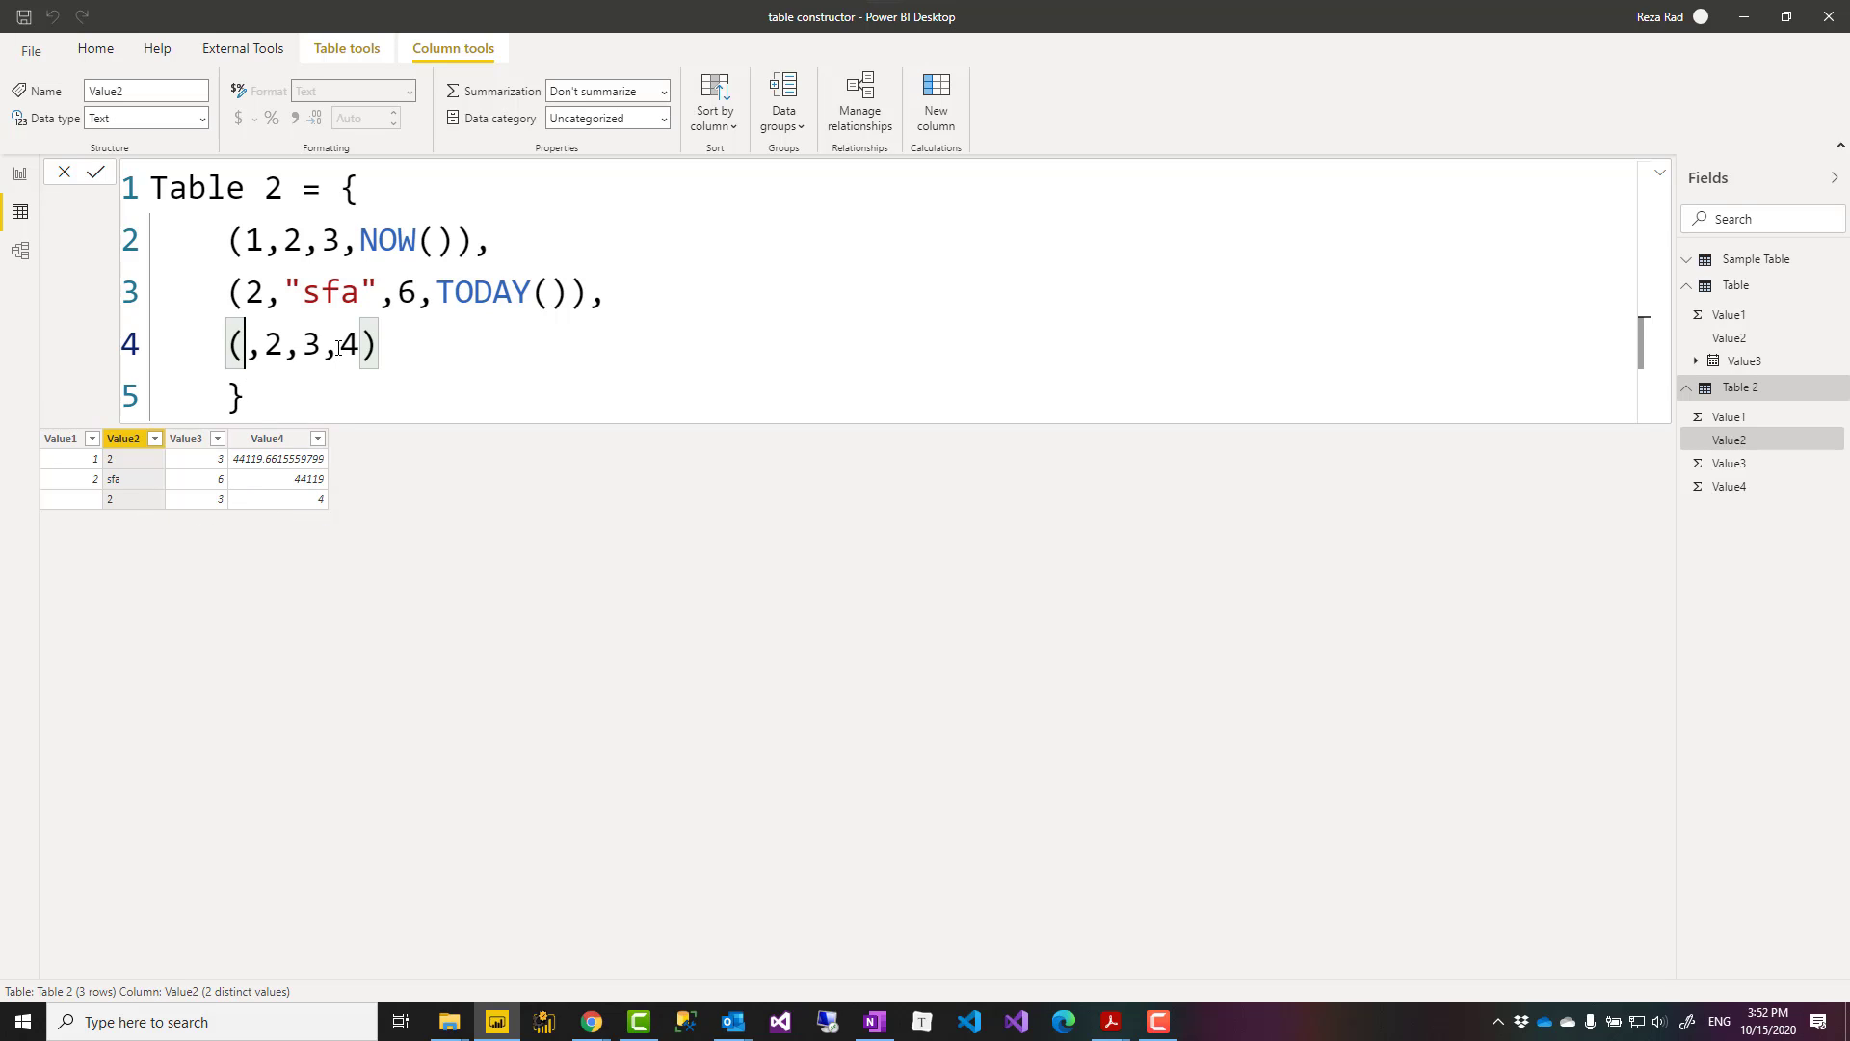
Replace the 4 in row three with date(1999,1,1) and commit.
left_click_drag(340, 347, 359, 345)
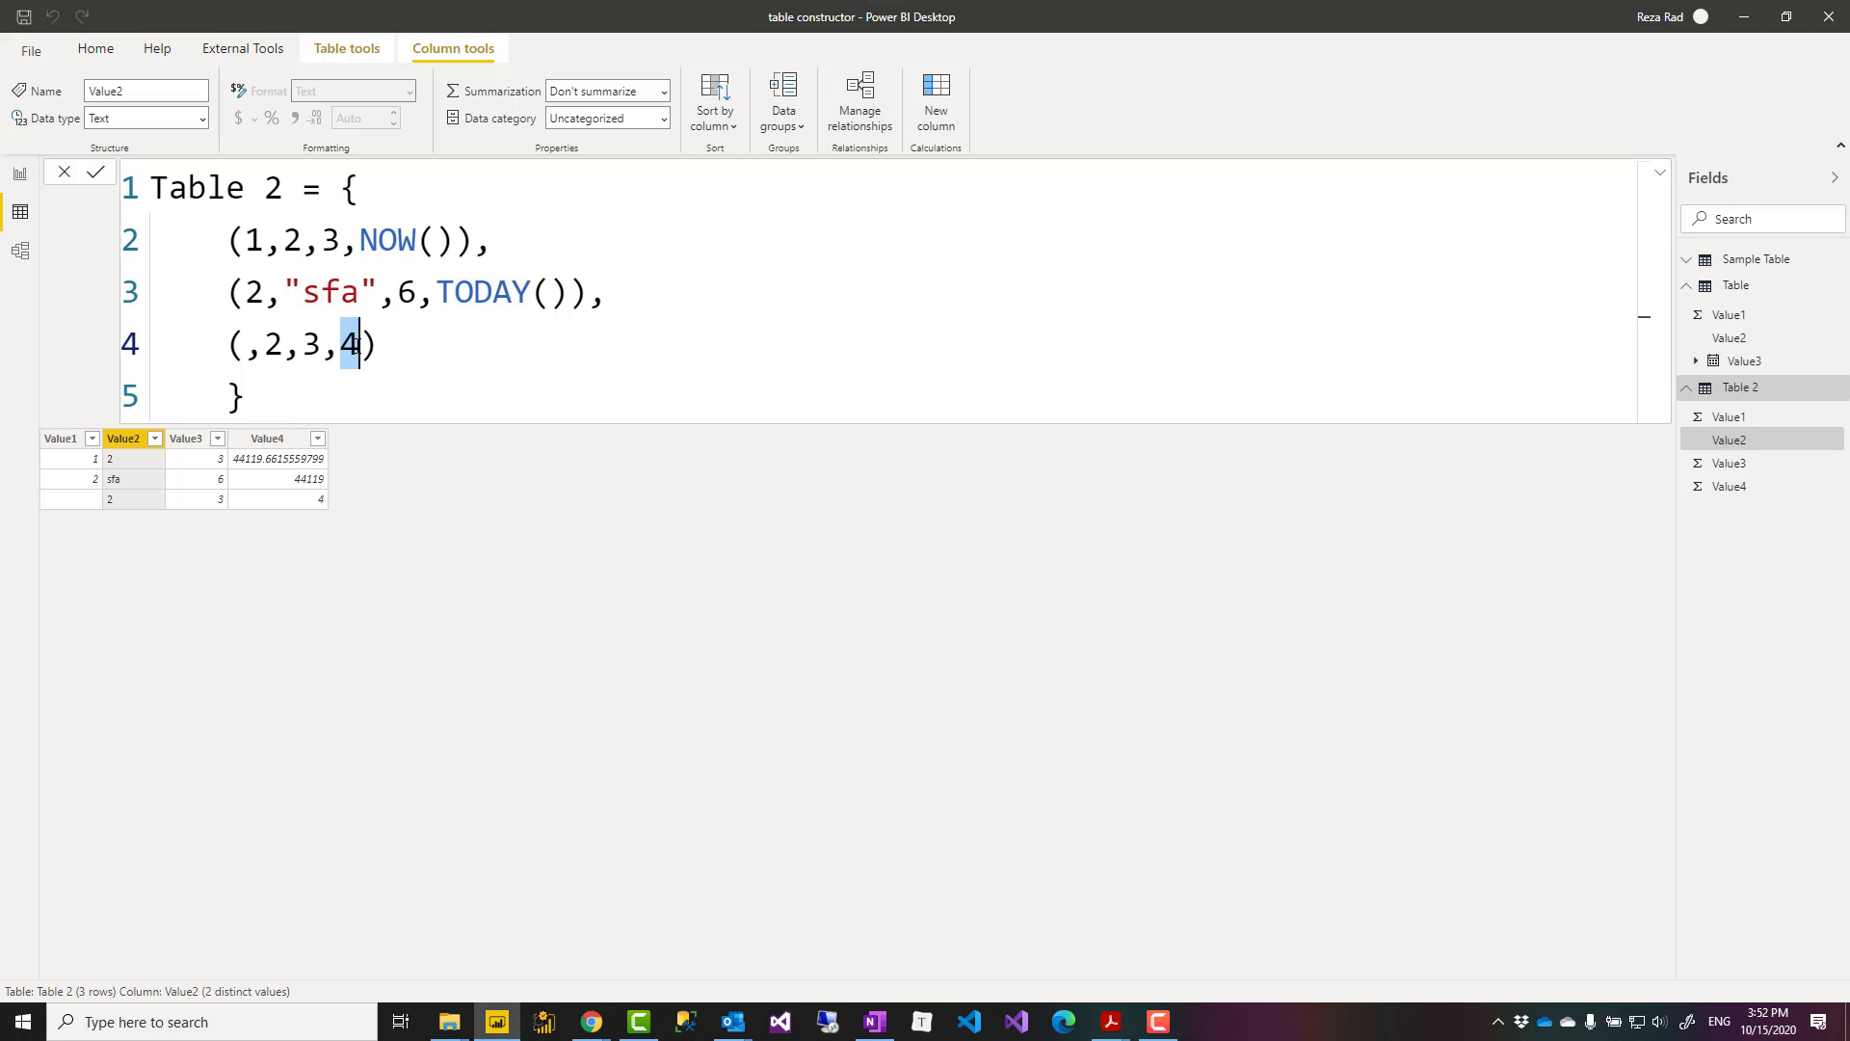
type("date(")
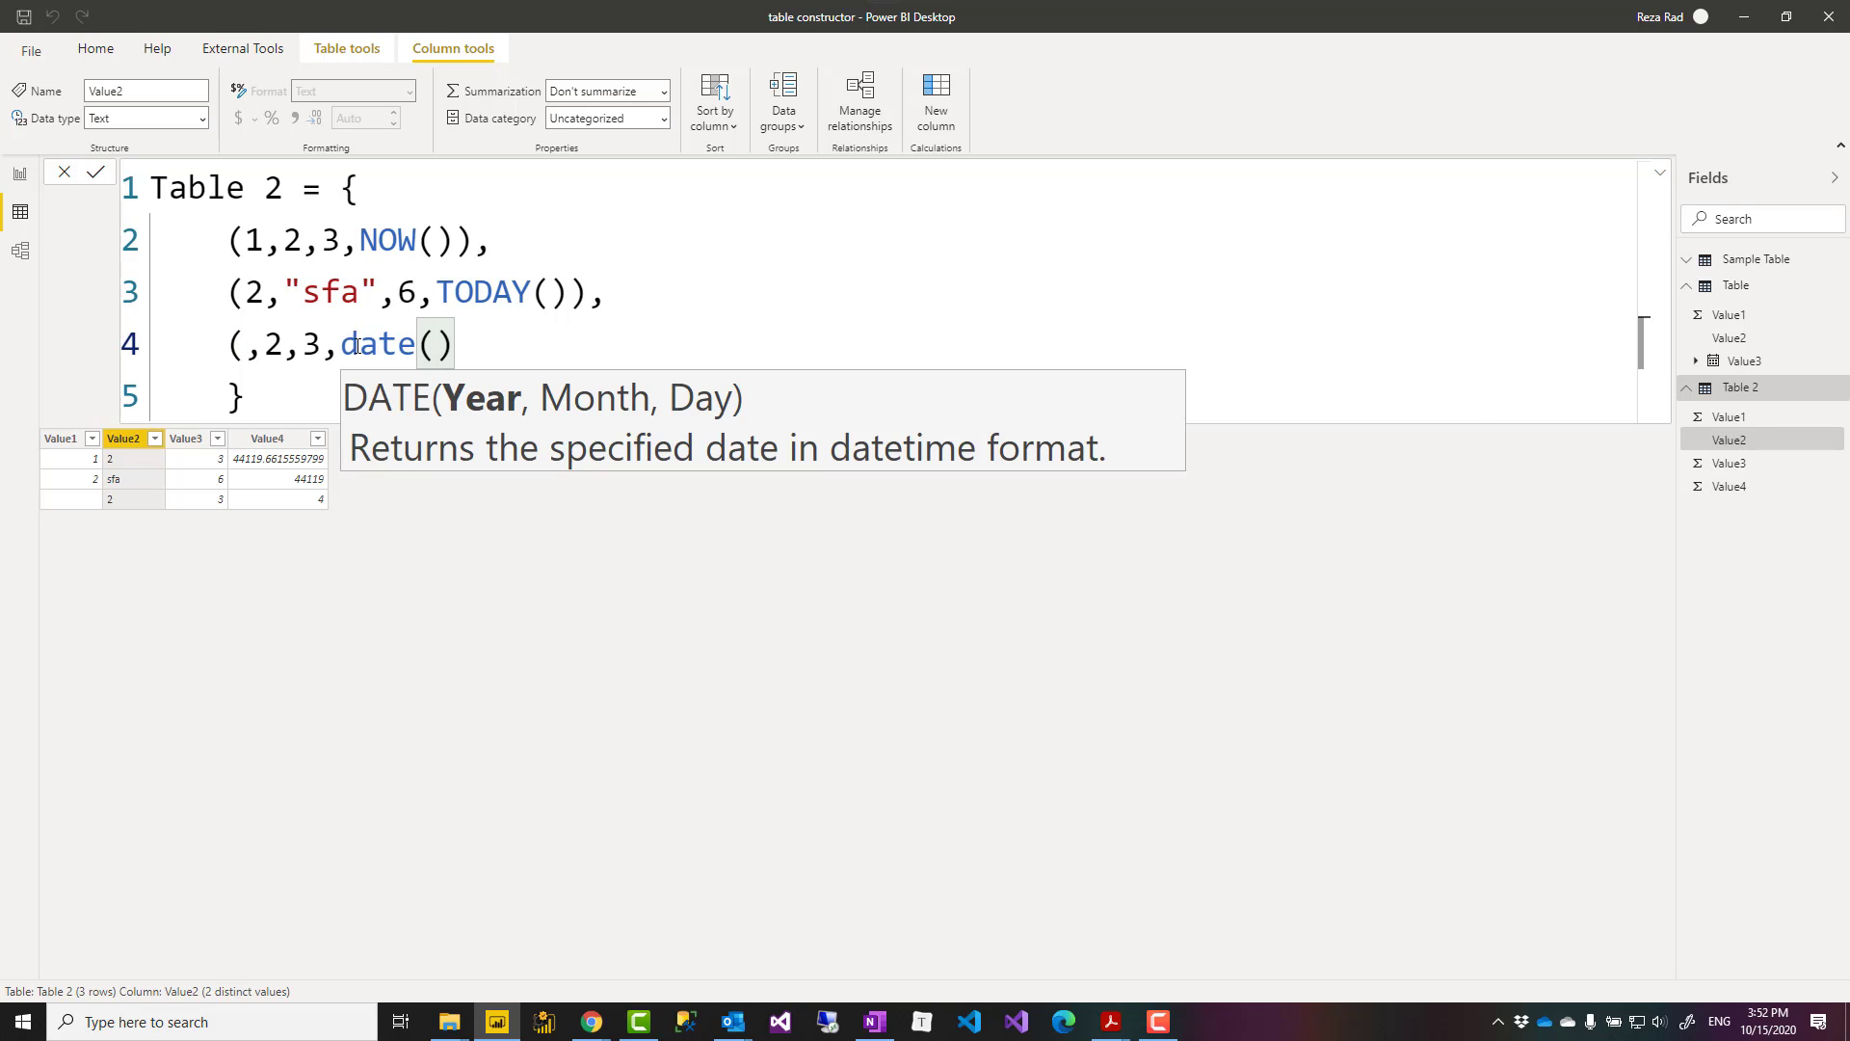
type("100")
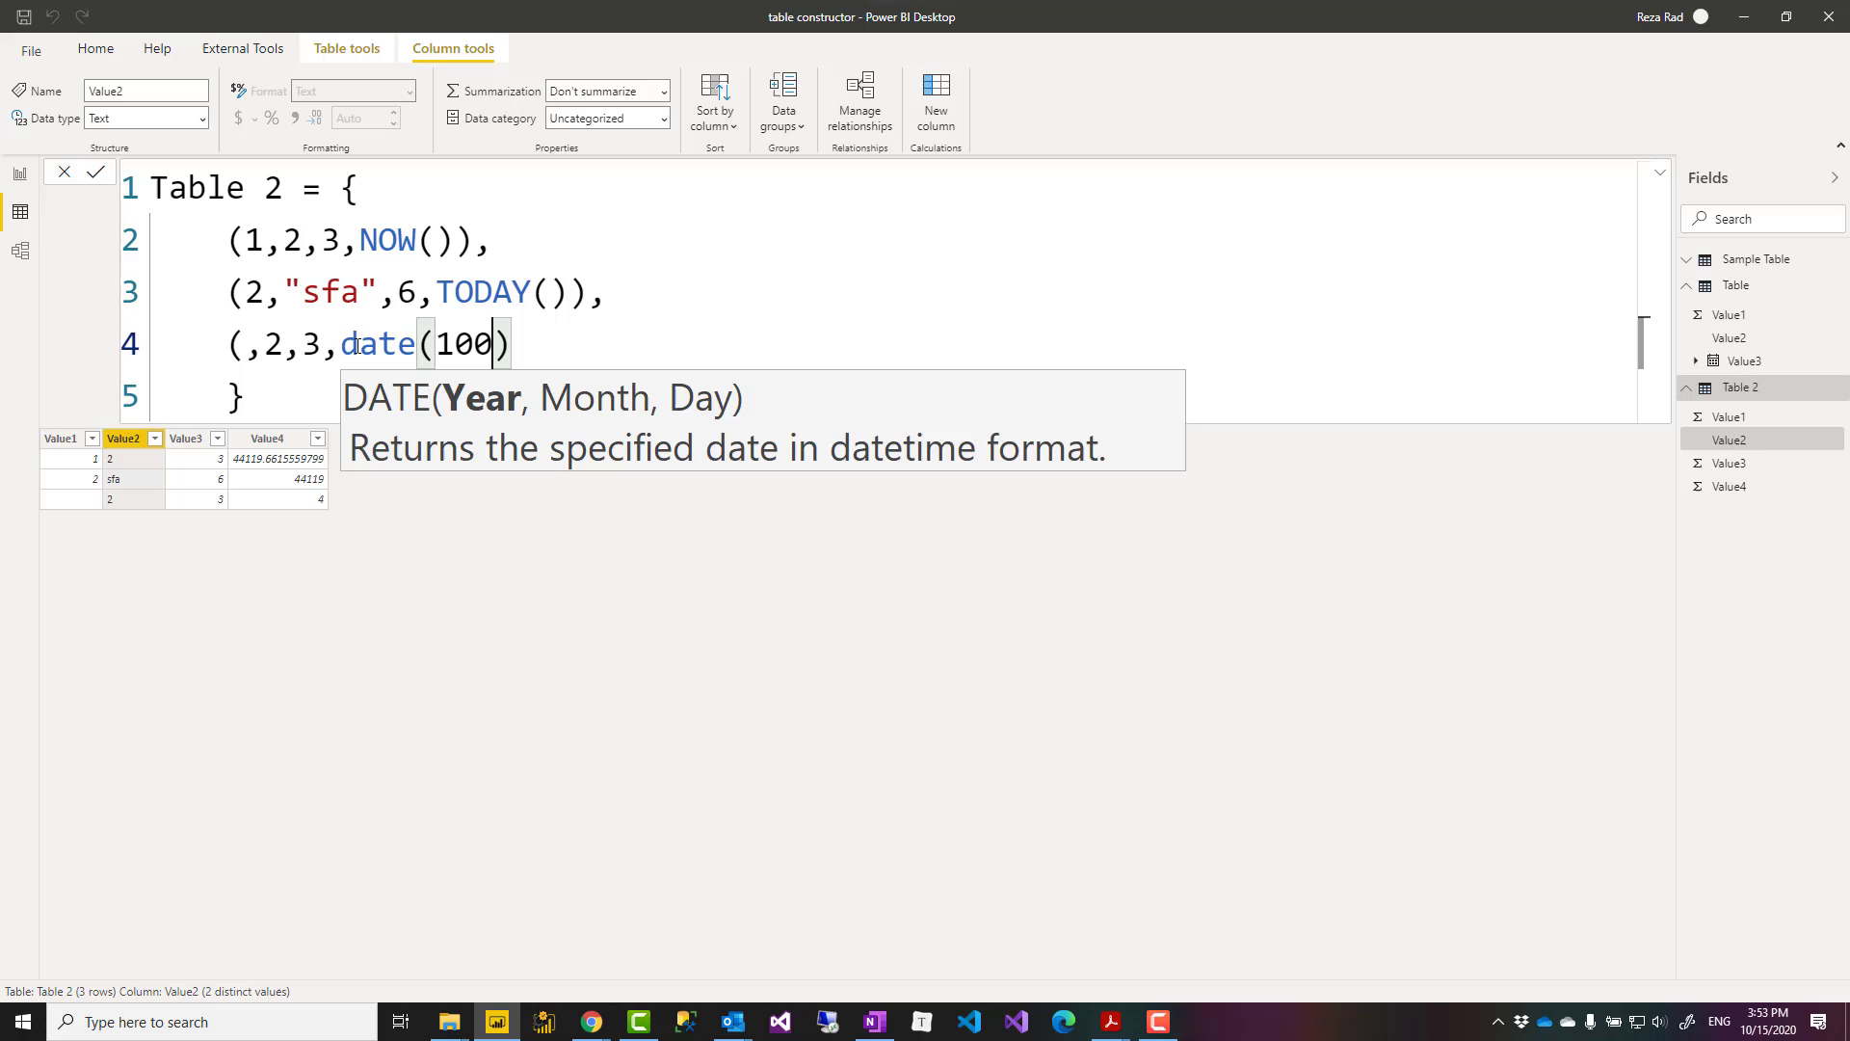
key("BackSpace")
key("BackSpace")
type("999")
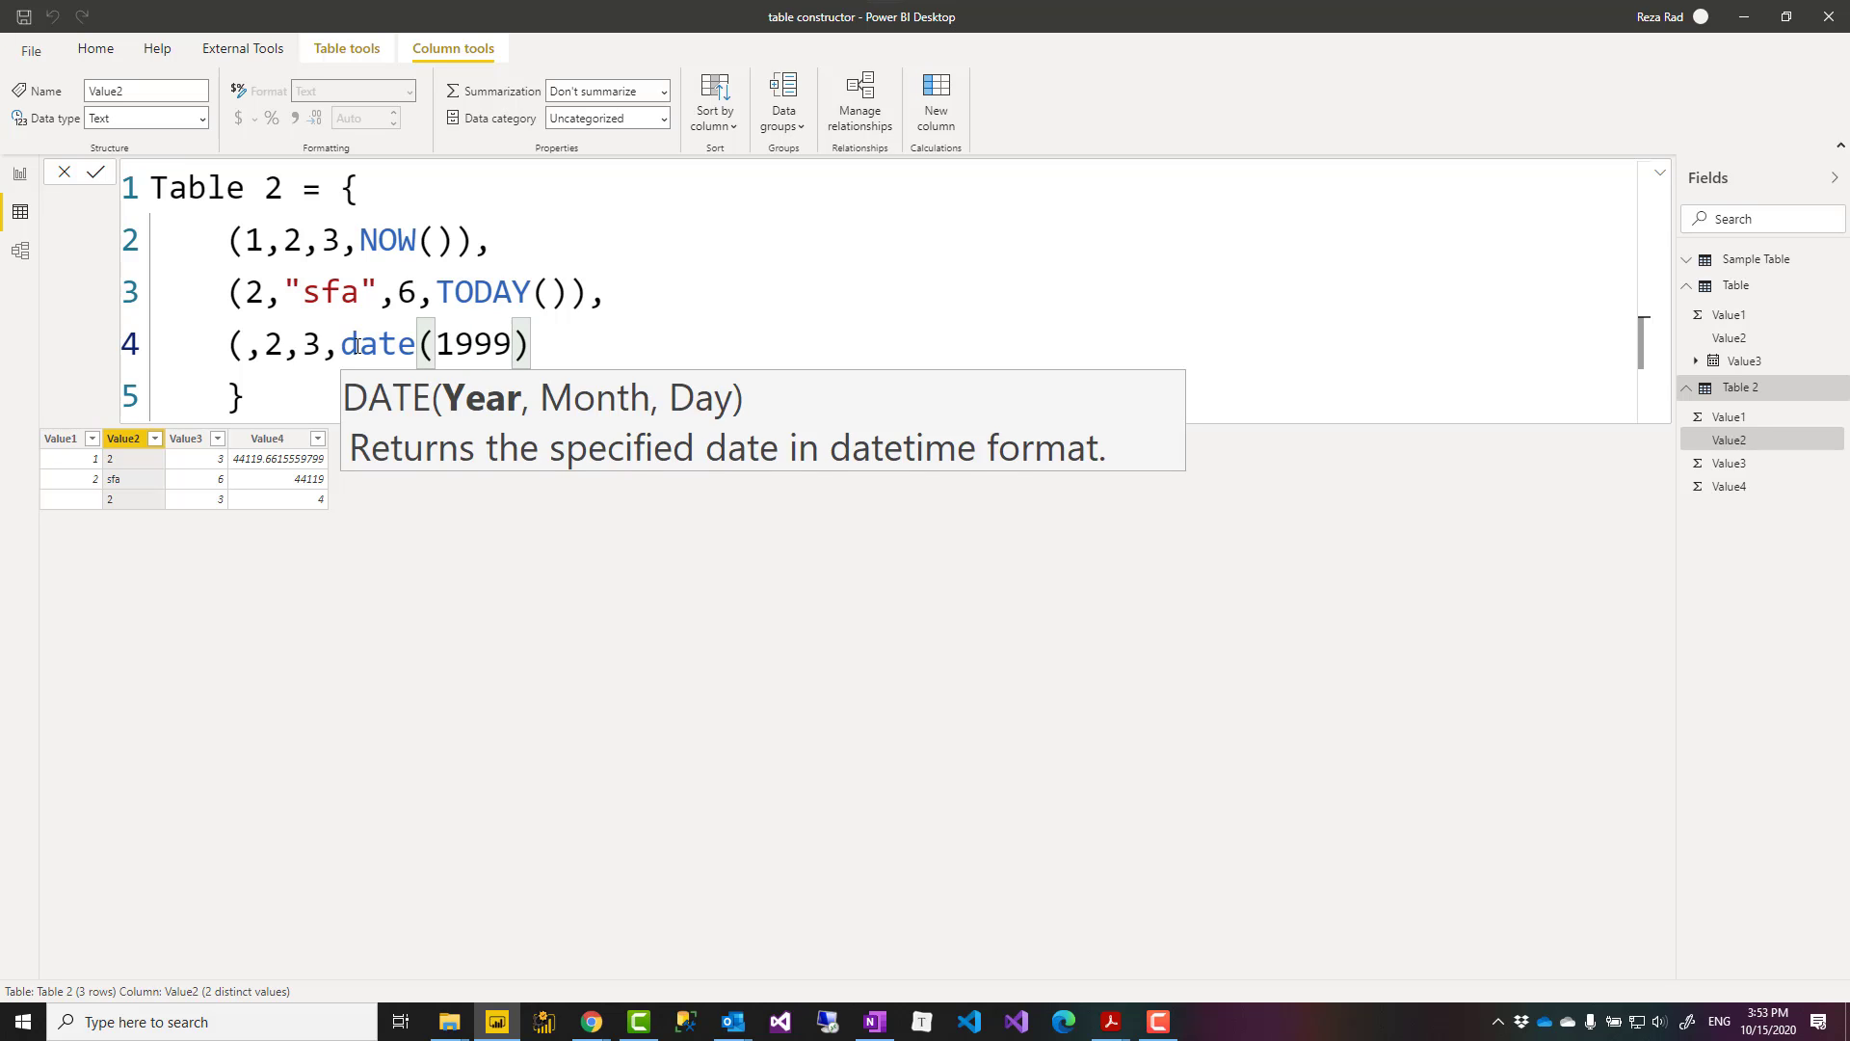
type(",1,1")
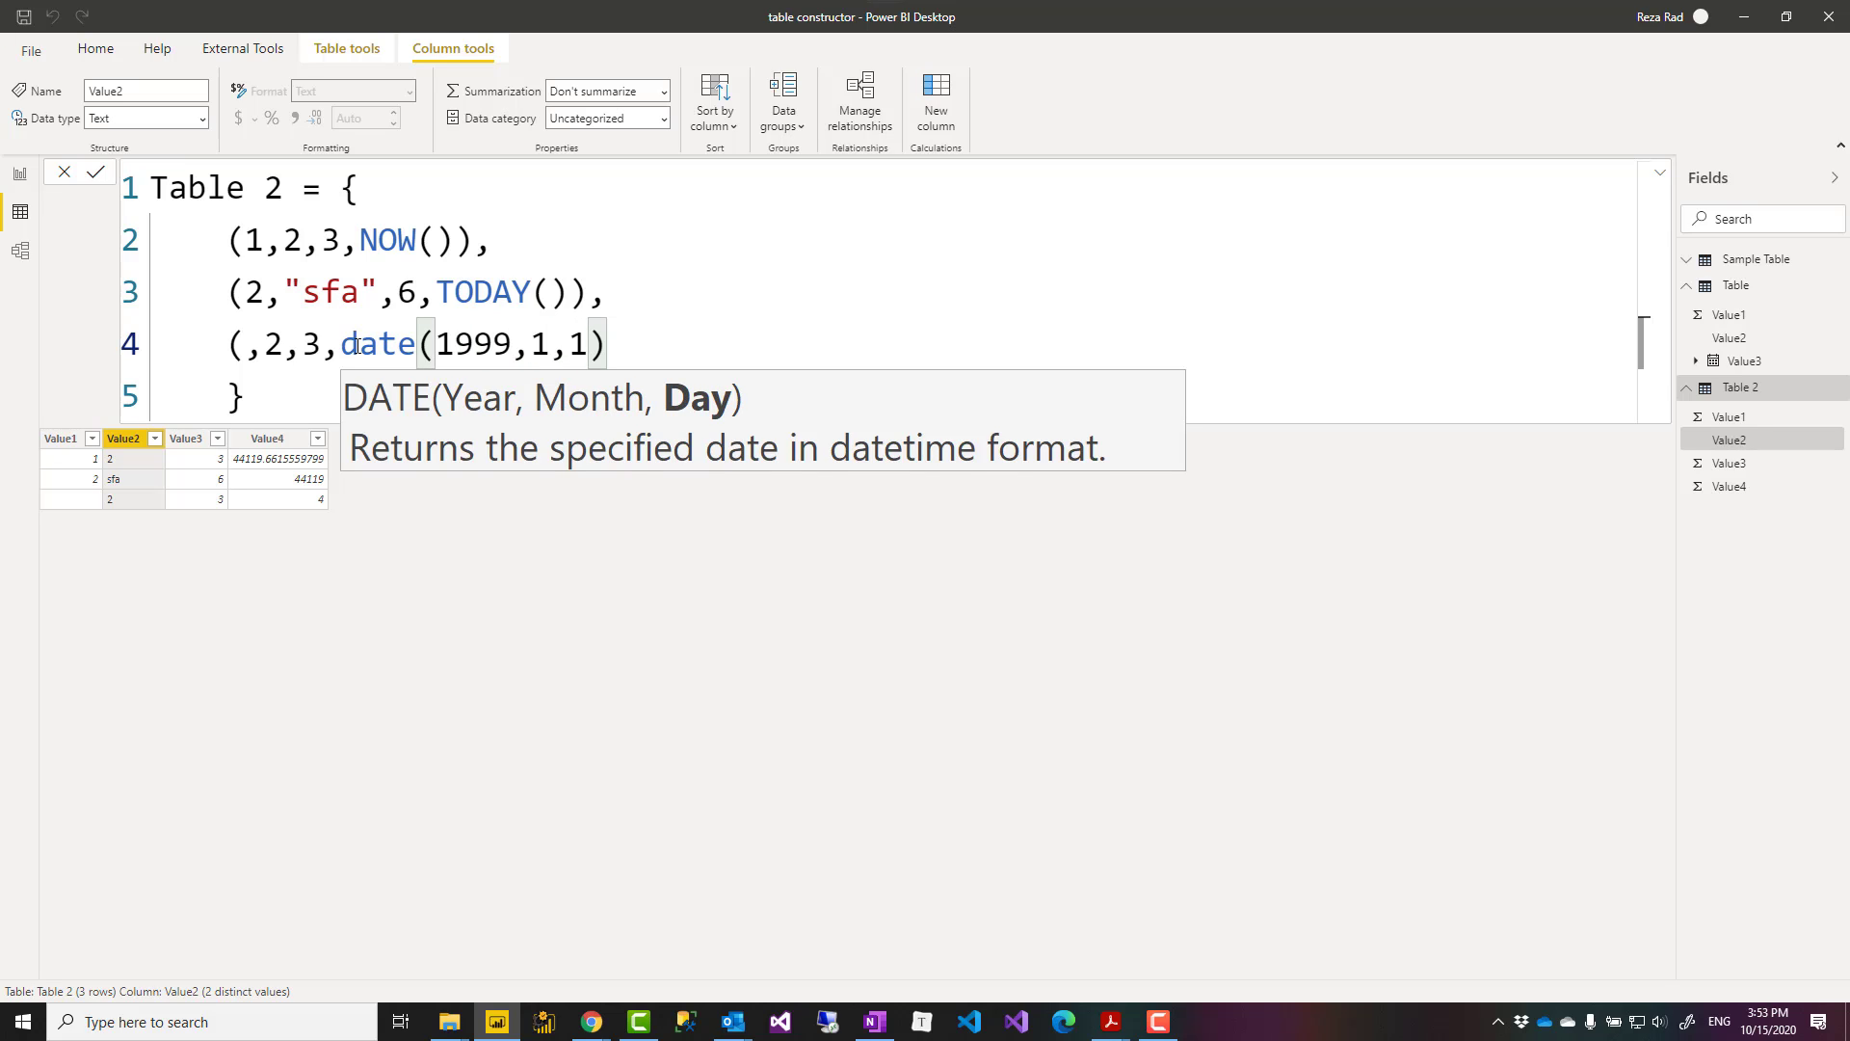
type(")")
key("Return")
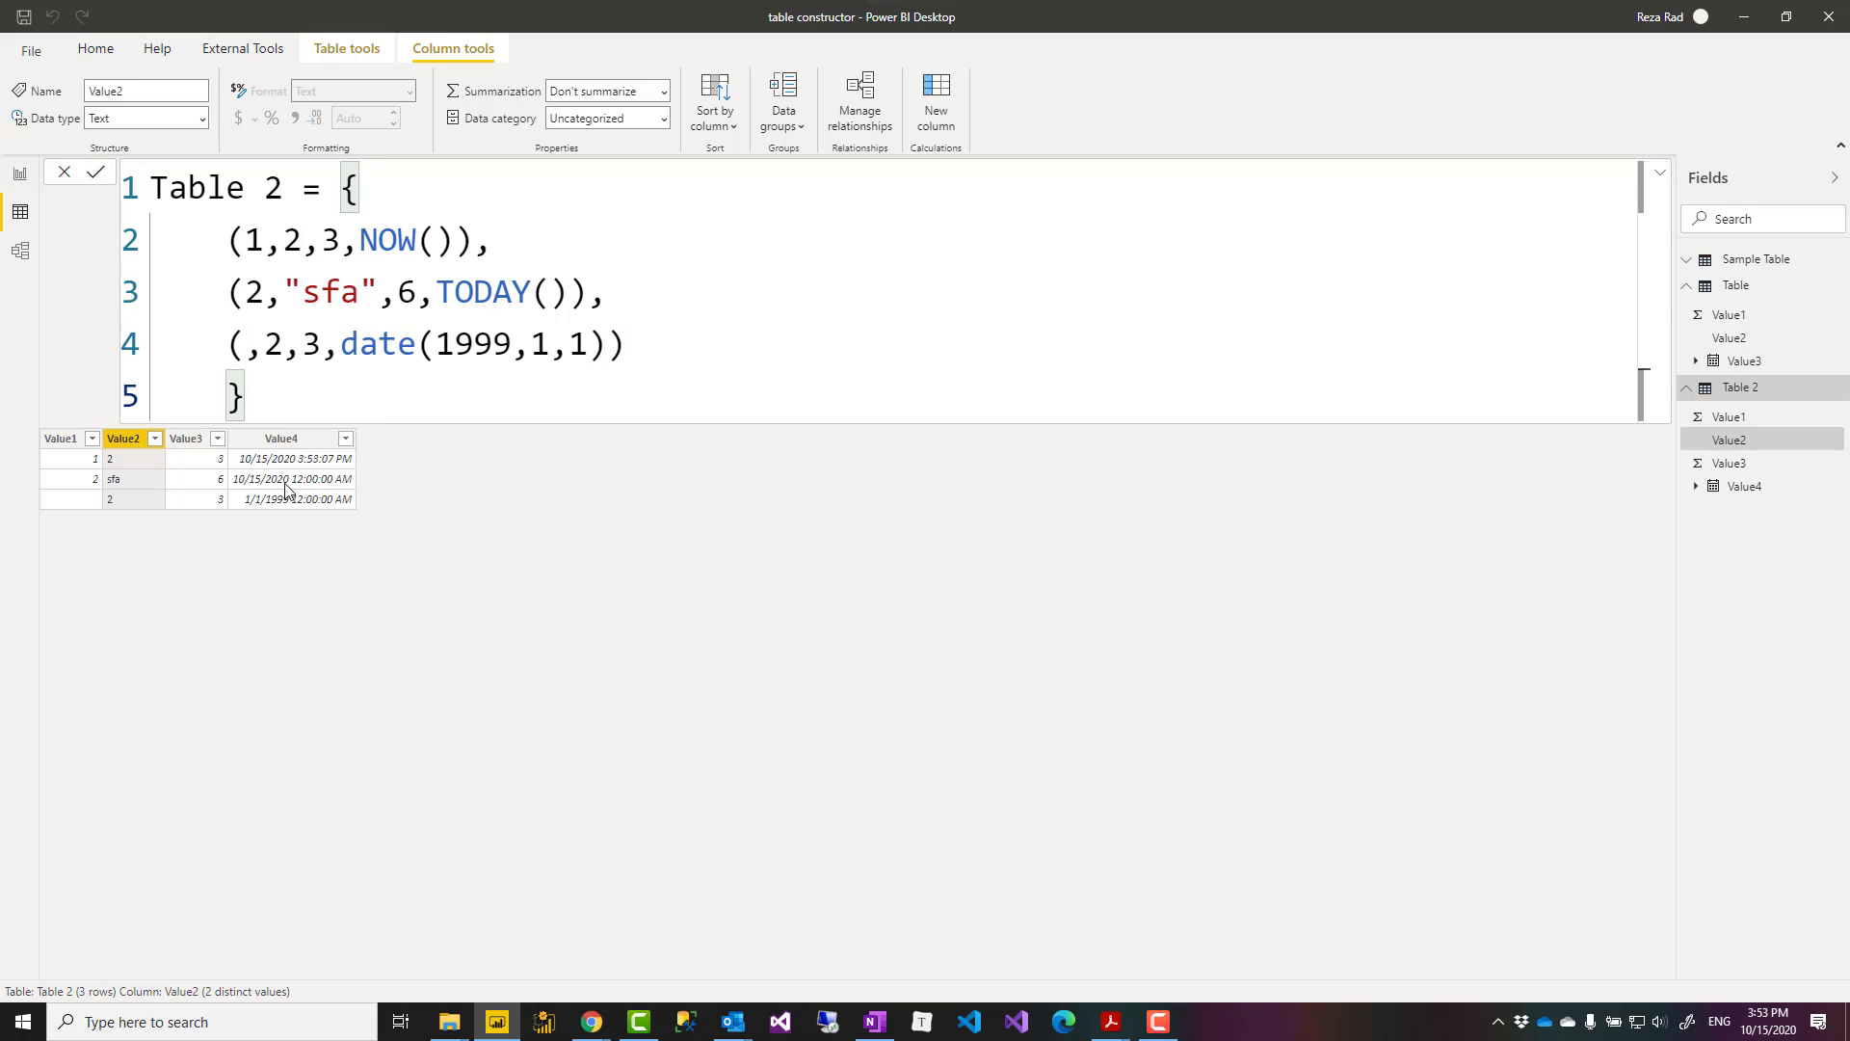
Review the three row tuples of the Table 2 formula one by one.
left_click(625, 353)
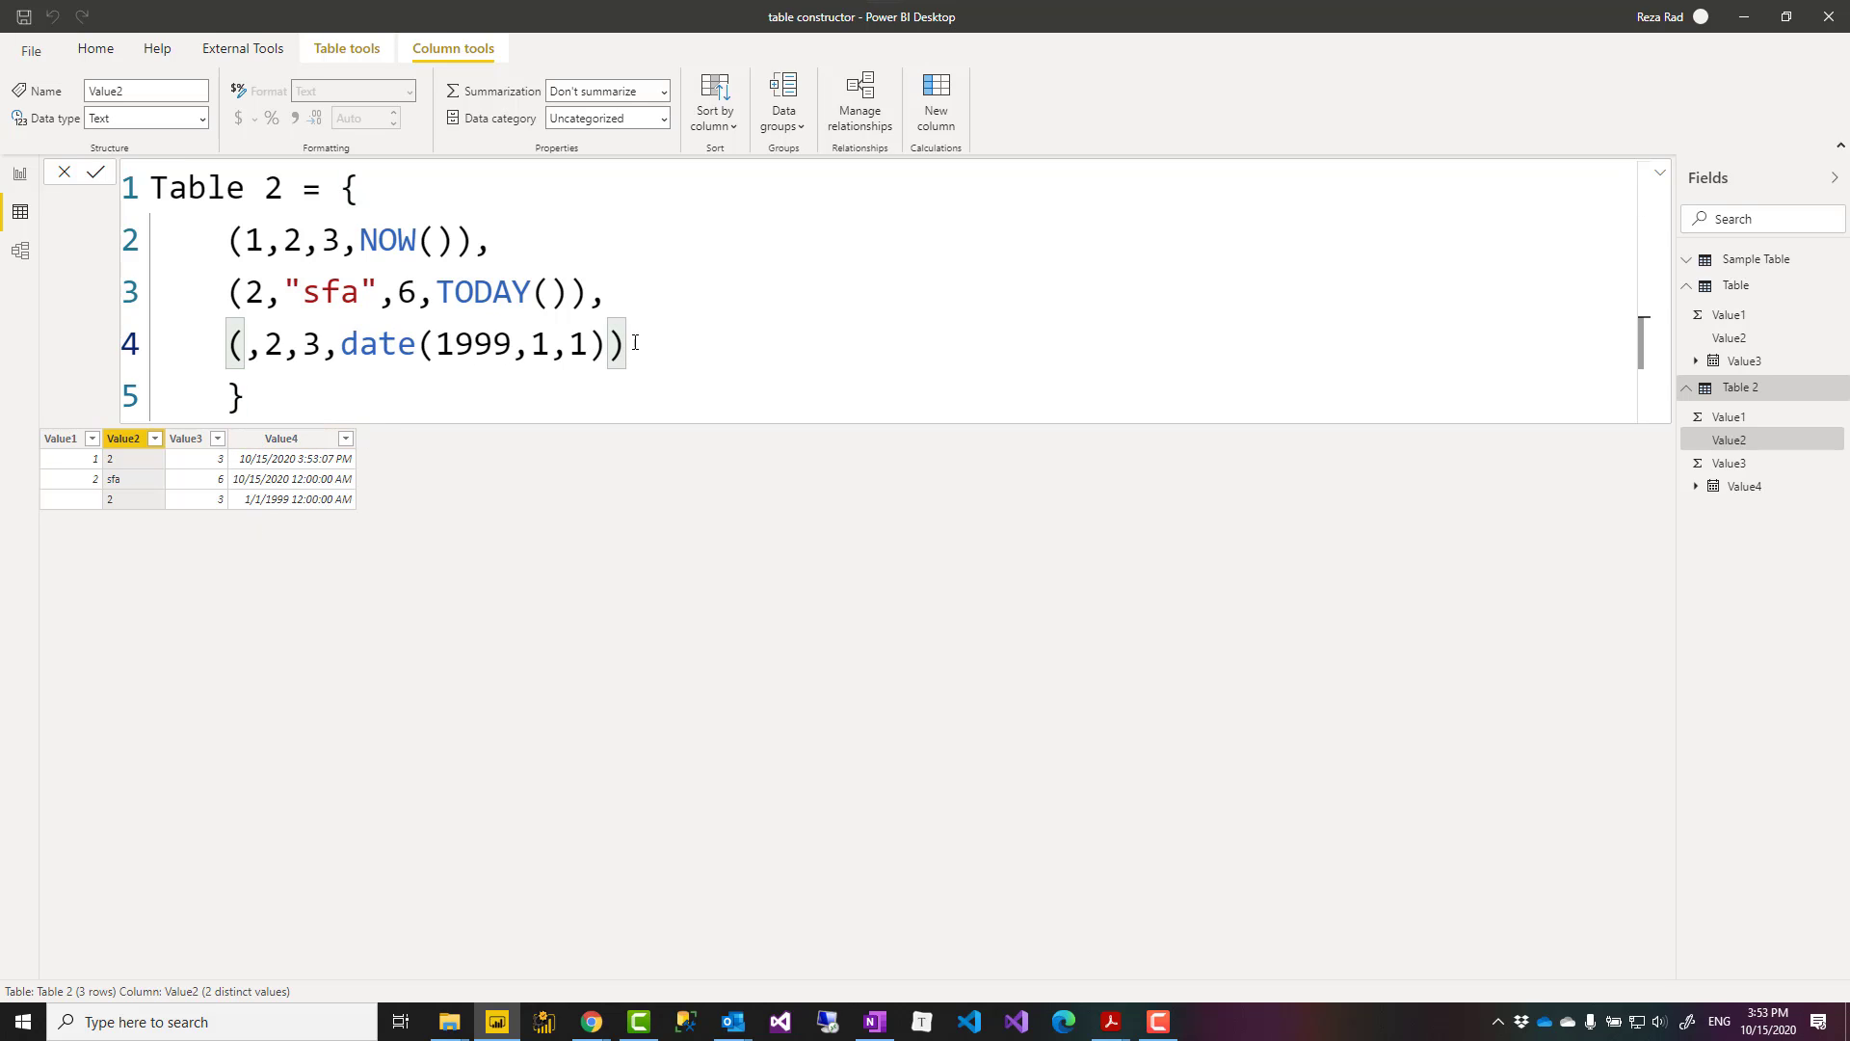
left_click(343, 187)
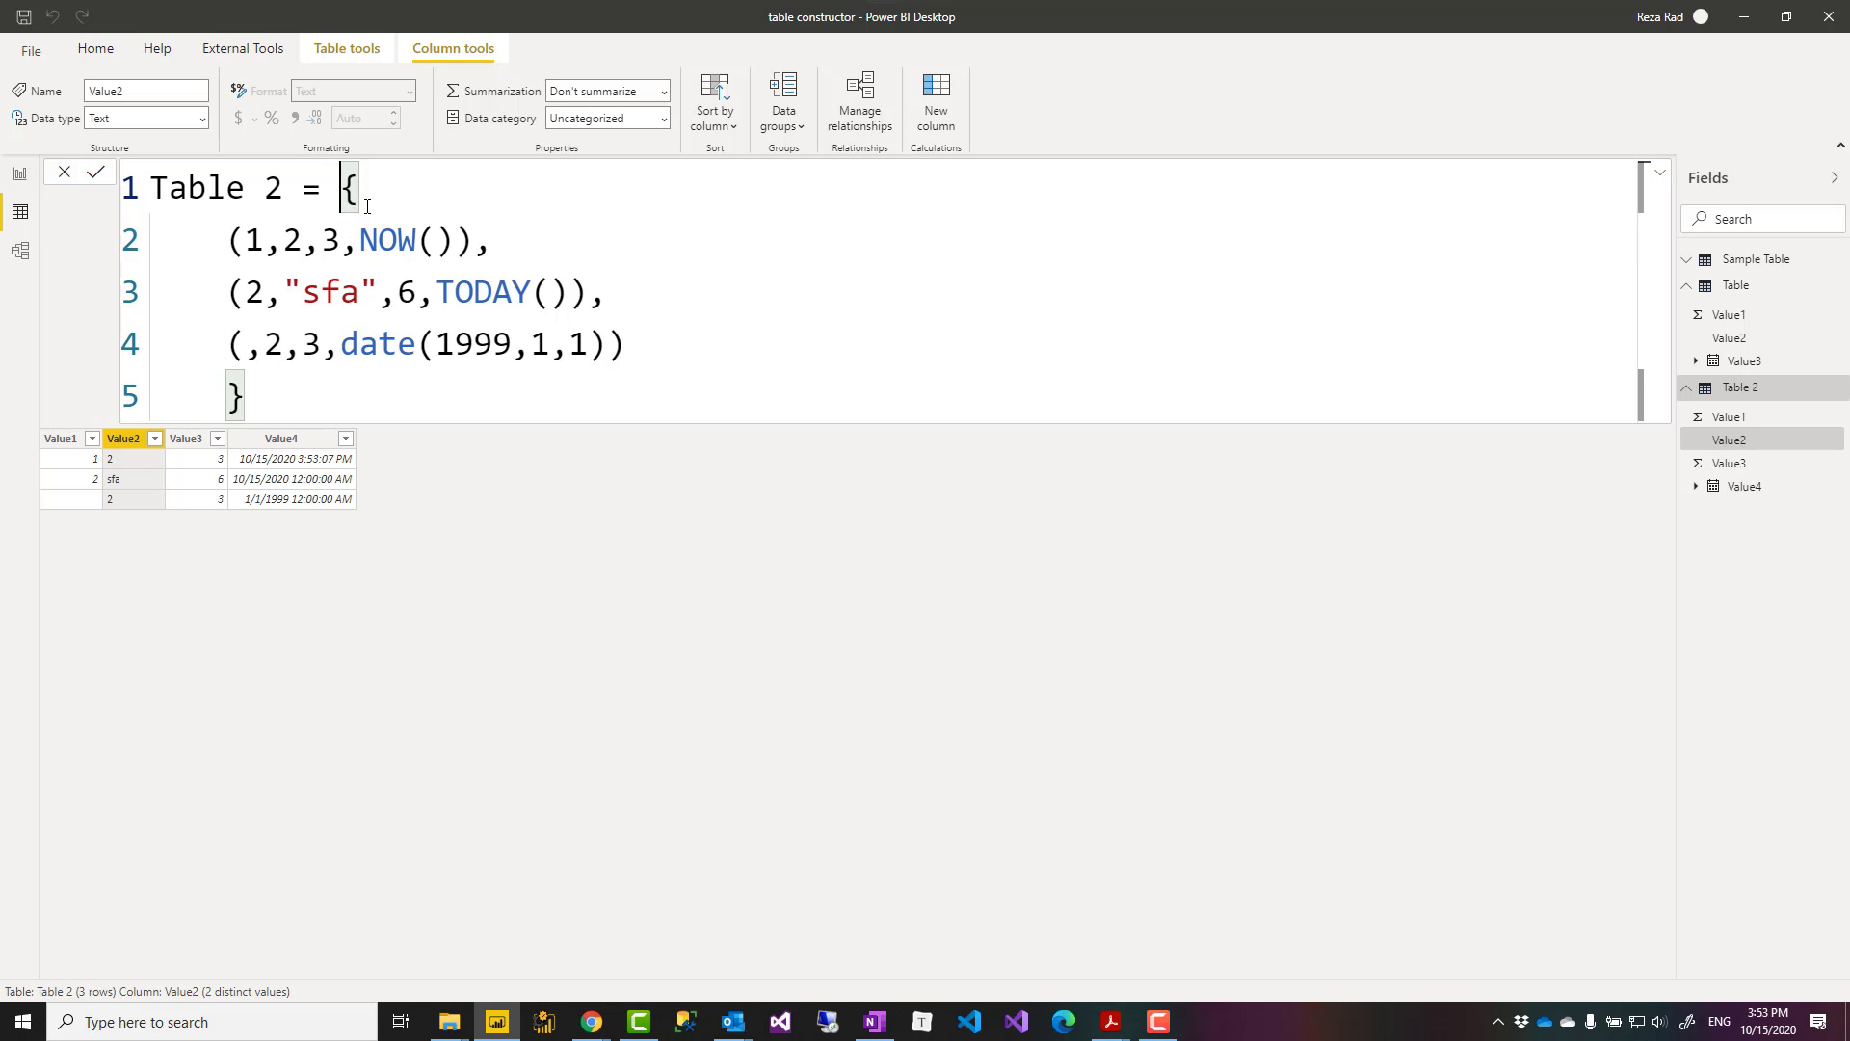
left_click_drag(231, 239, 472, 241)
left_click_drag(231, 291, 588, 291)
left_click_drag(231, 345, 624, 344)
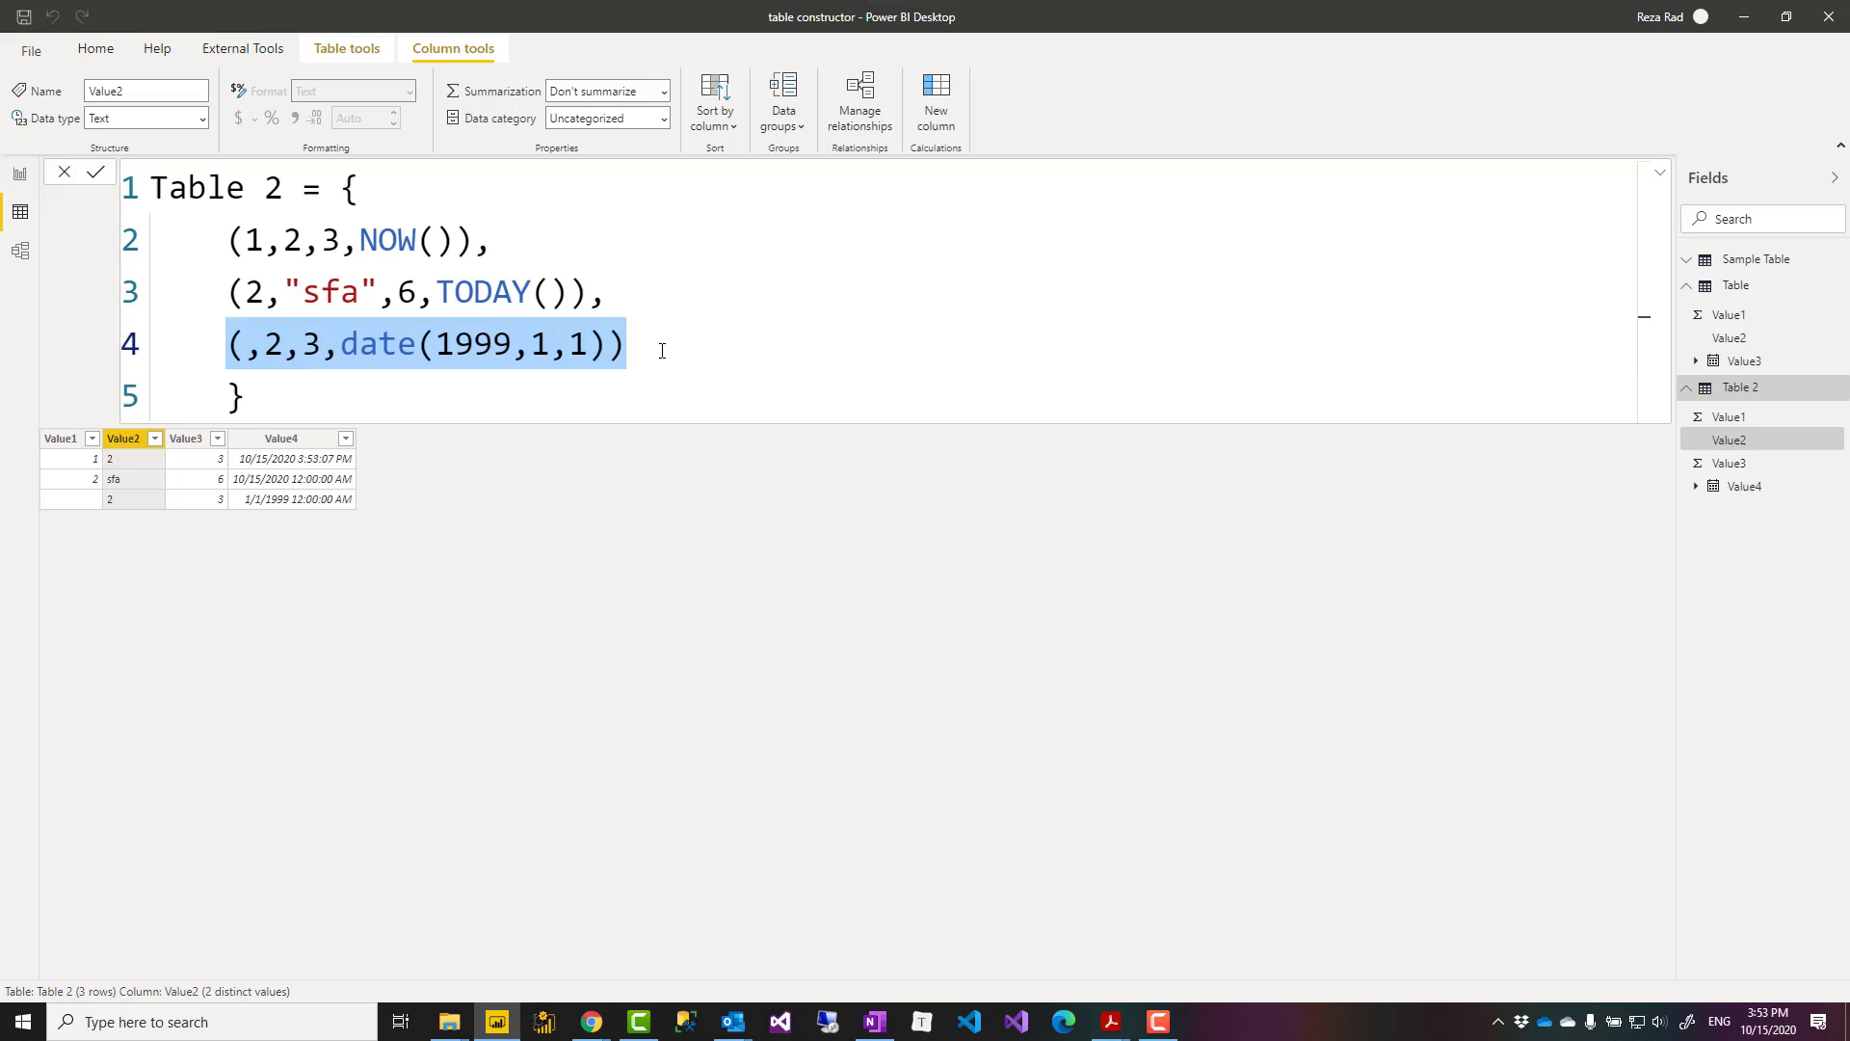
left_click(662, 350)
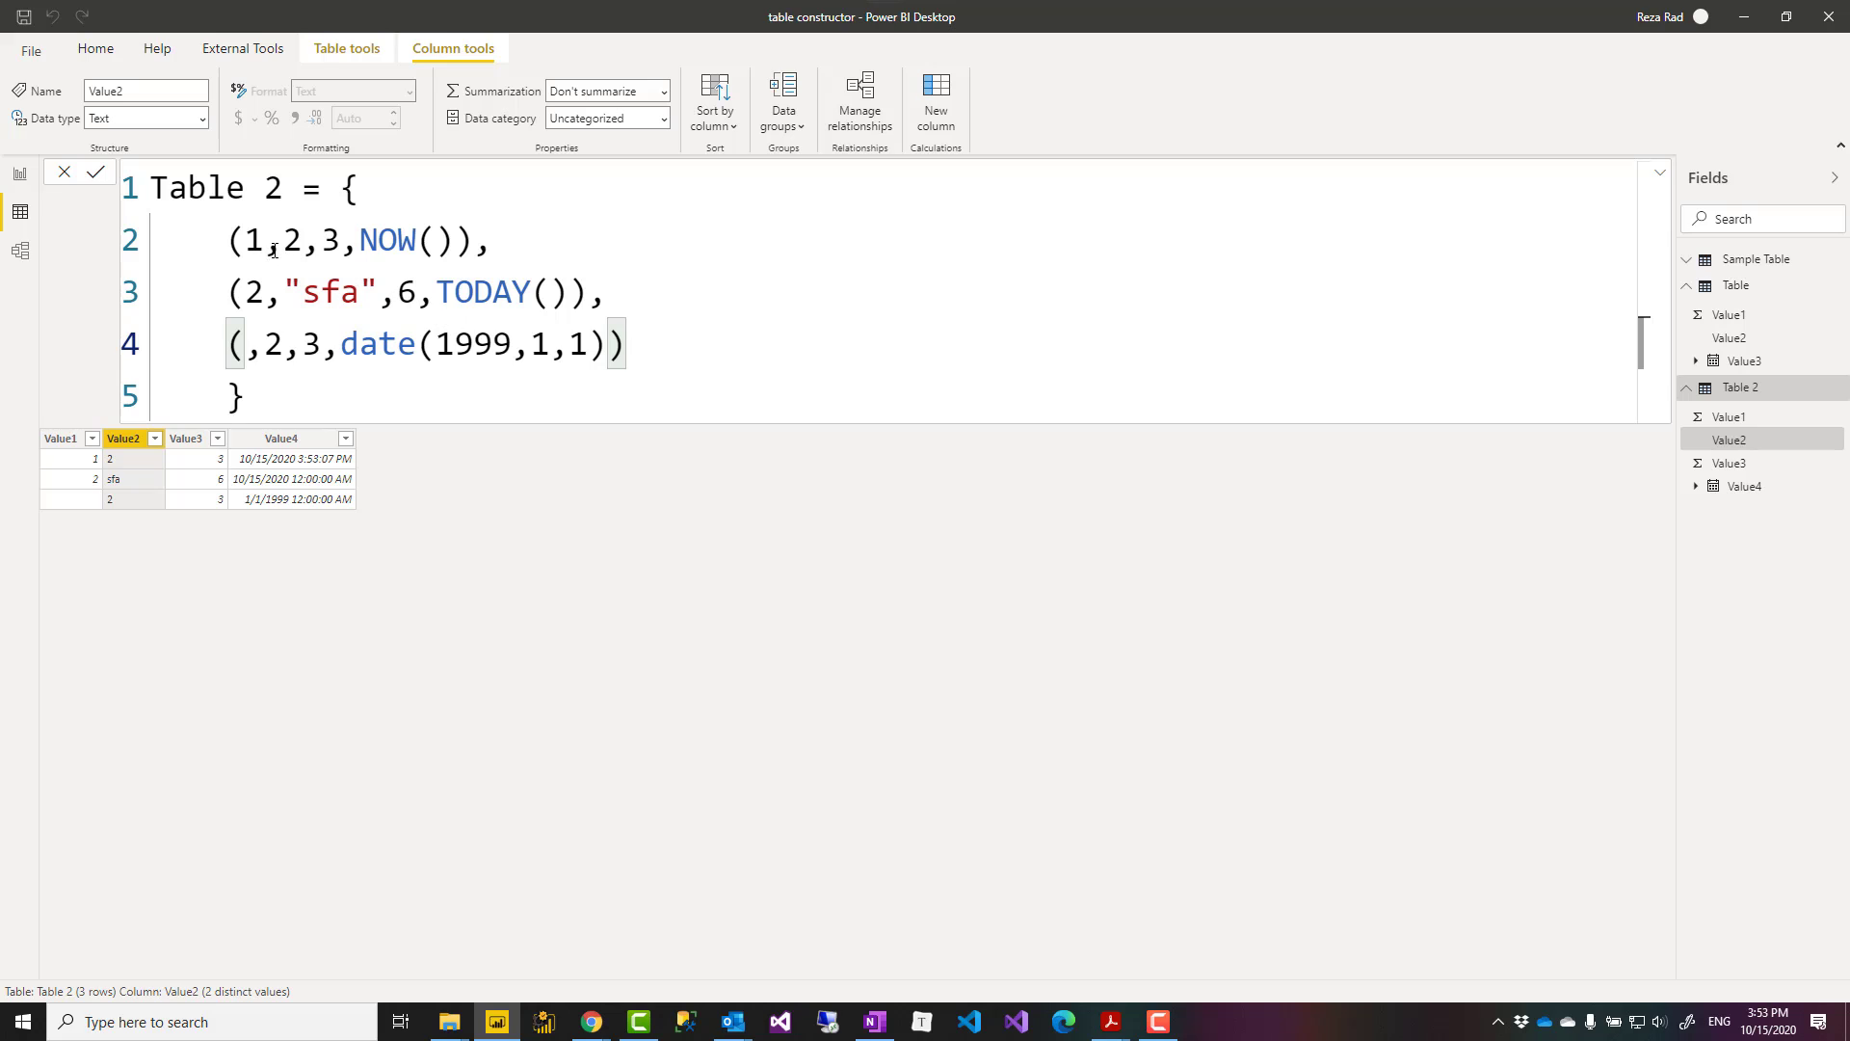
left_click_drag(607, 350, 330, 354)
key("BackSpace")
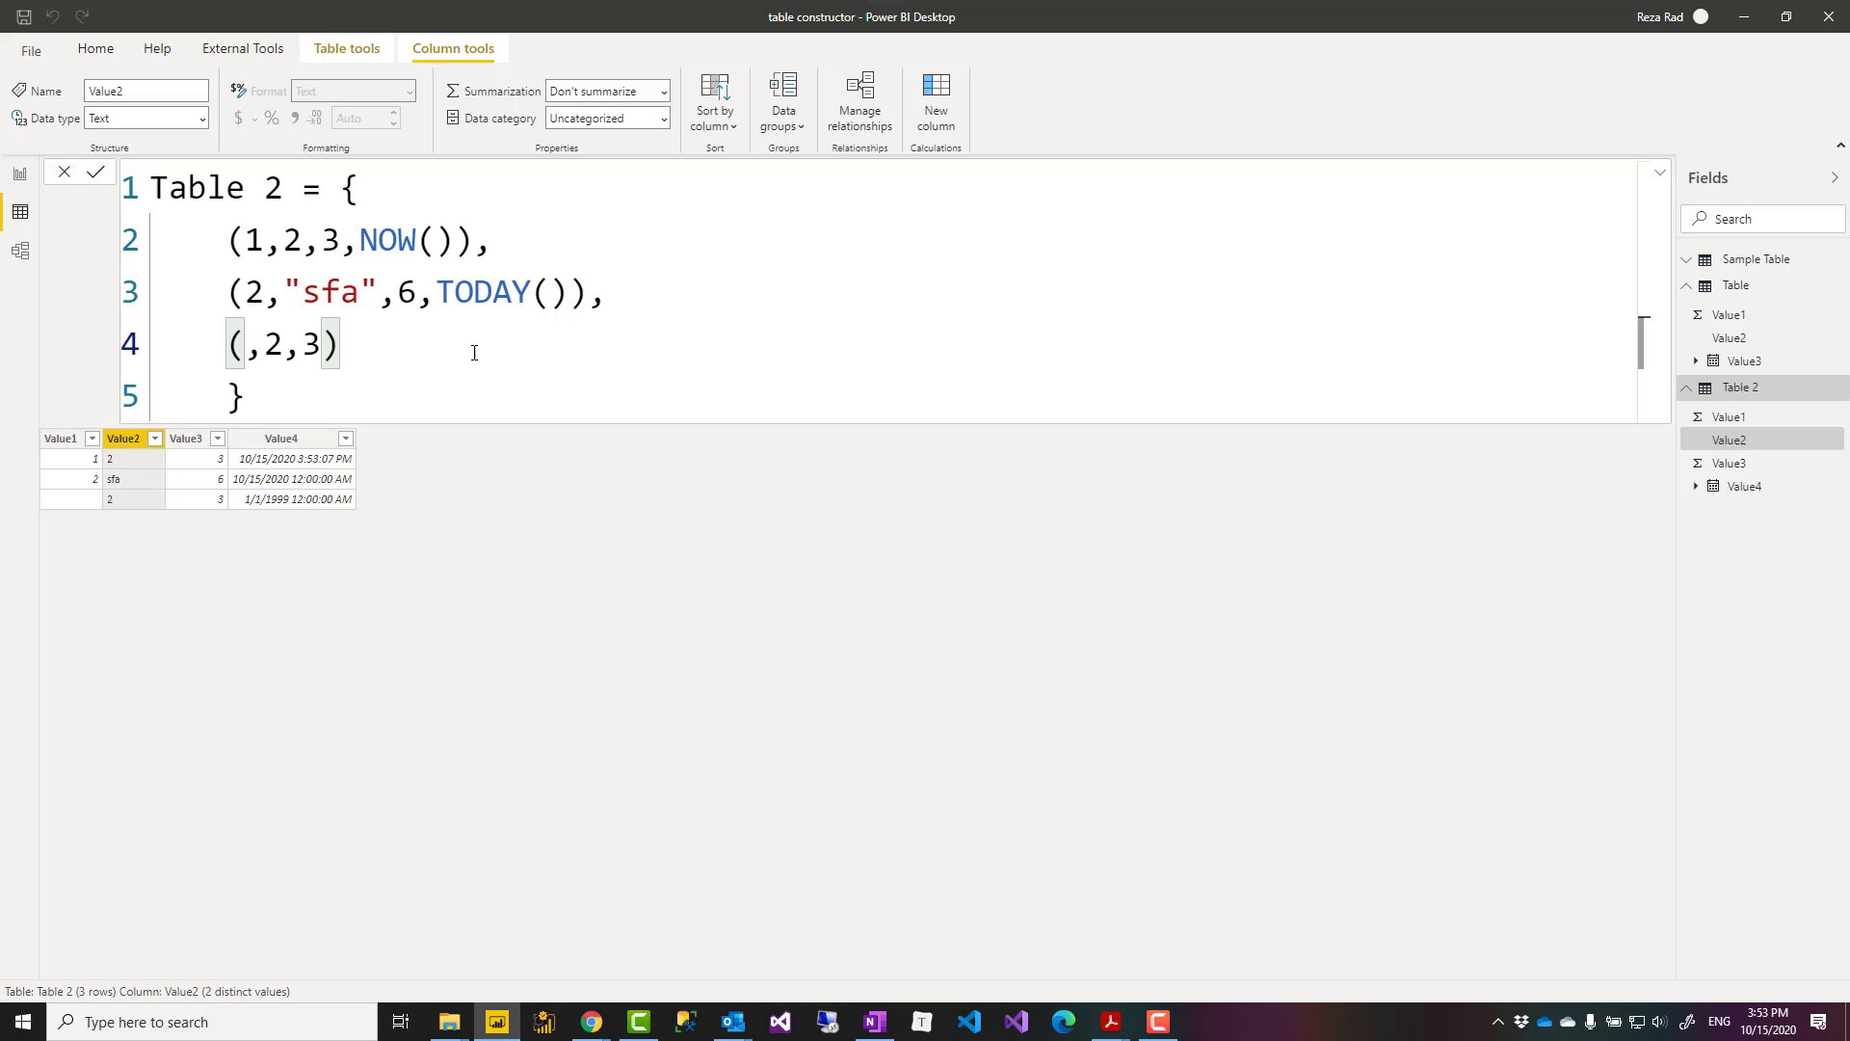
key("Return")
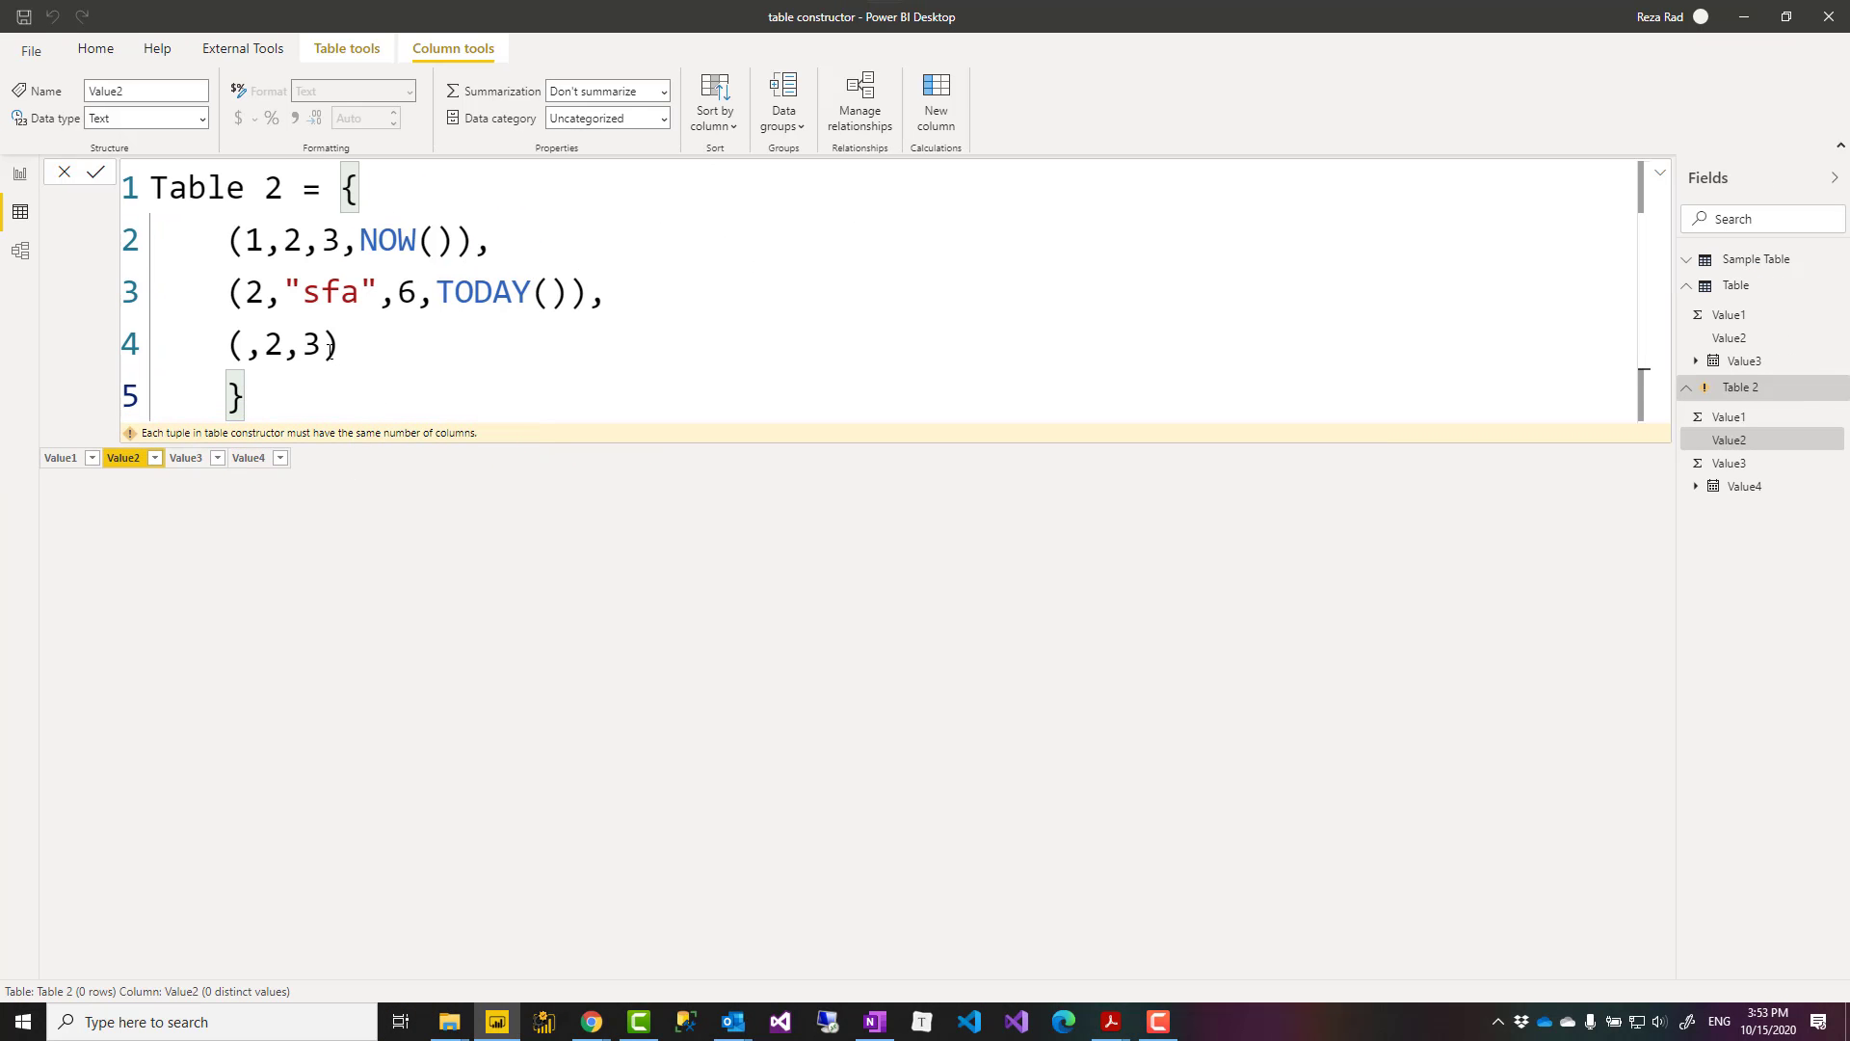
left_click(329, 351)
type(",date(1999,1,1)")
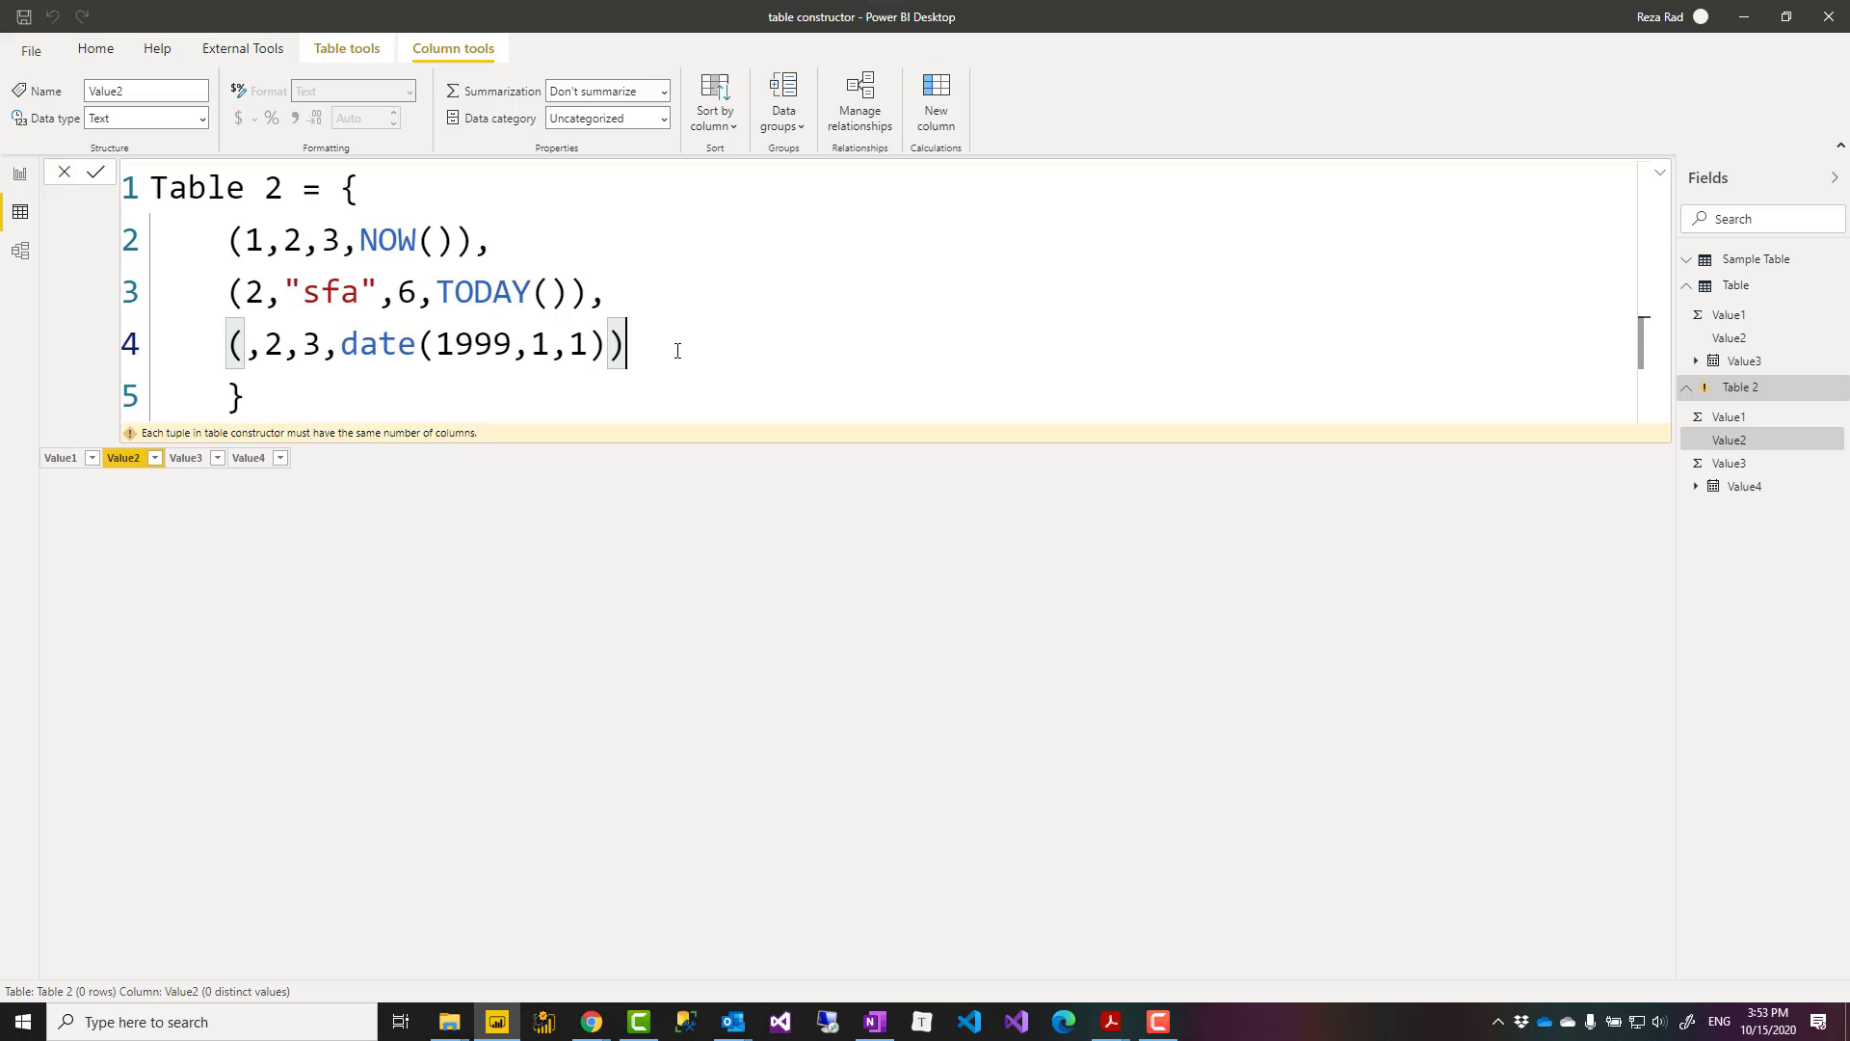
key("Return")
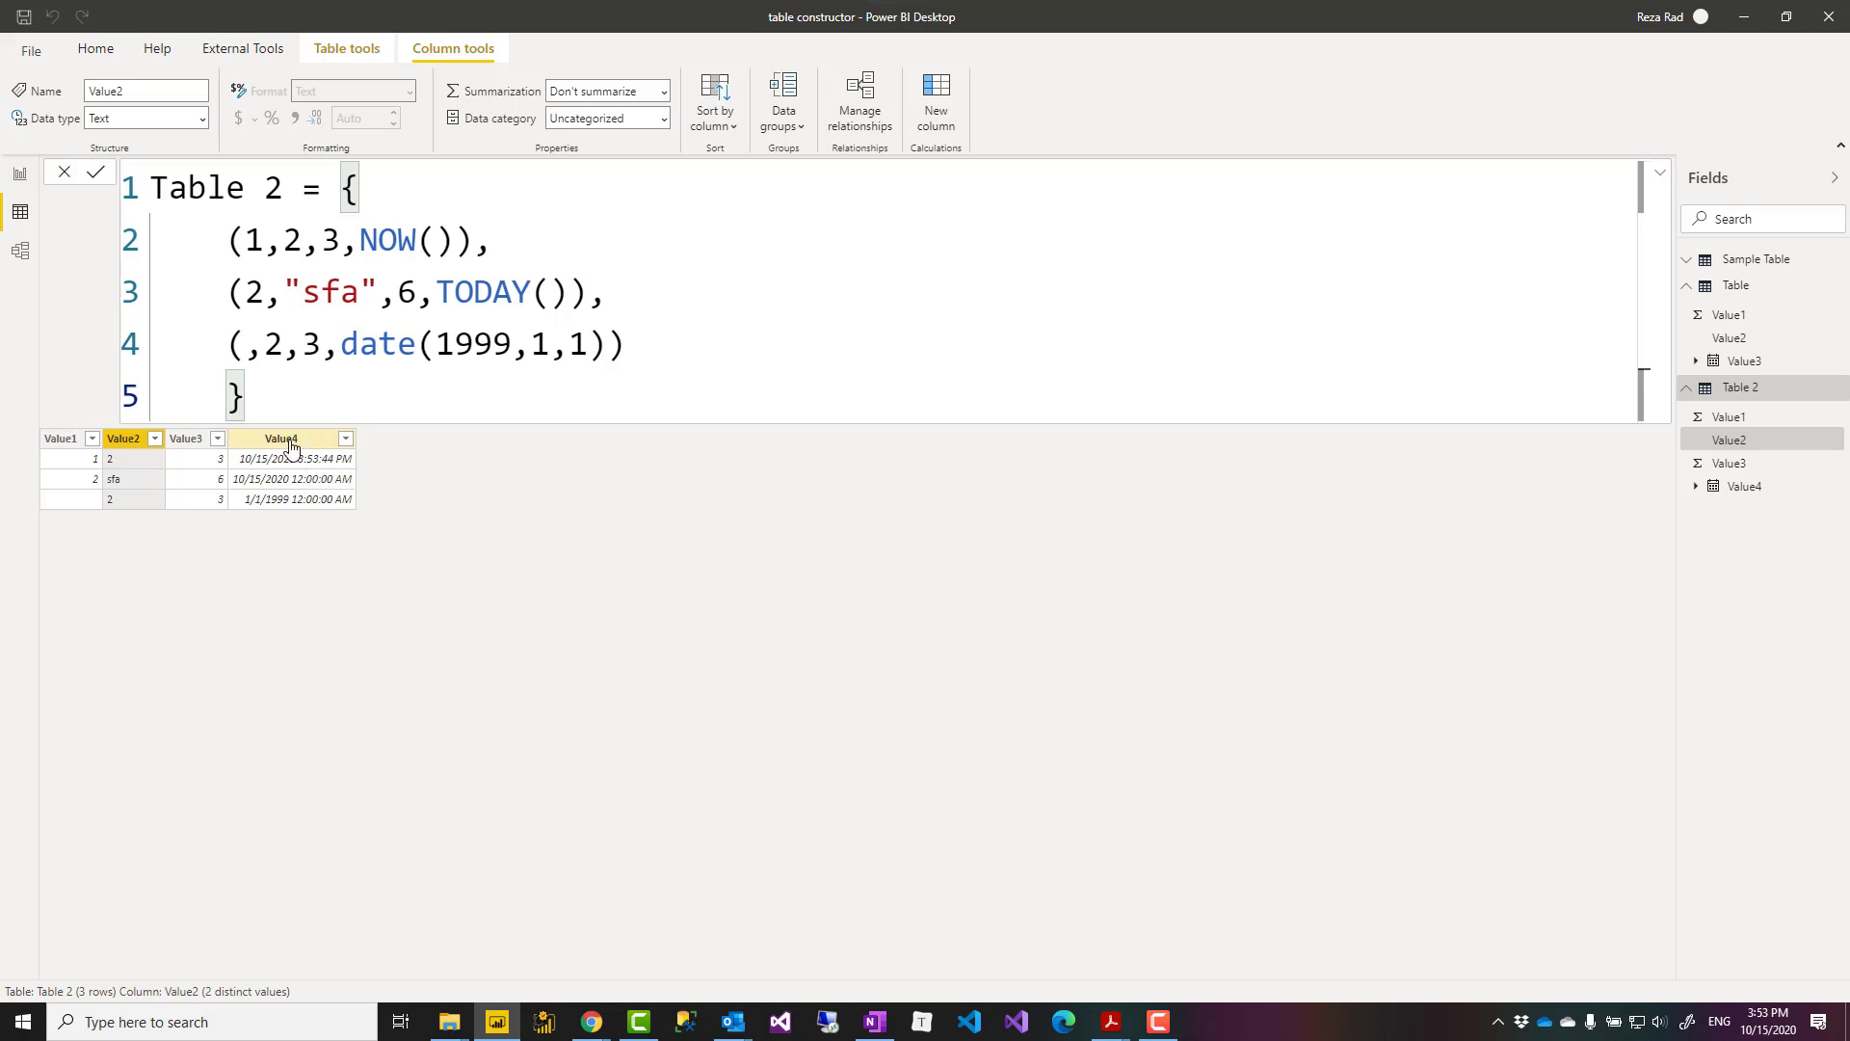
left_click(64, 440)
left_click(126, 440)
left_click(189, 439)
left_click(309, 438)
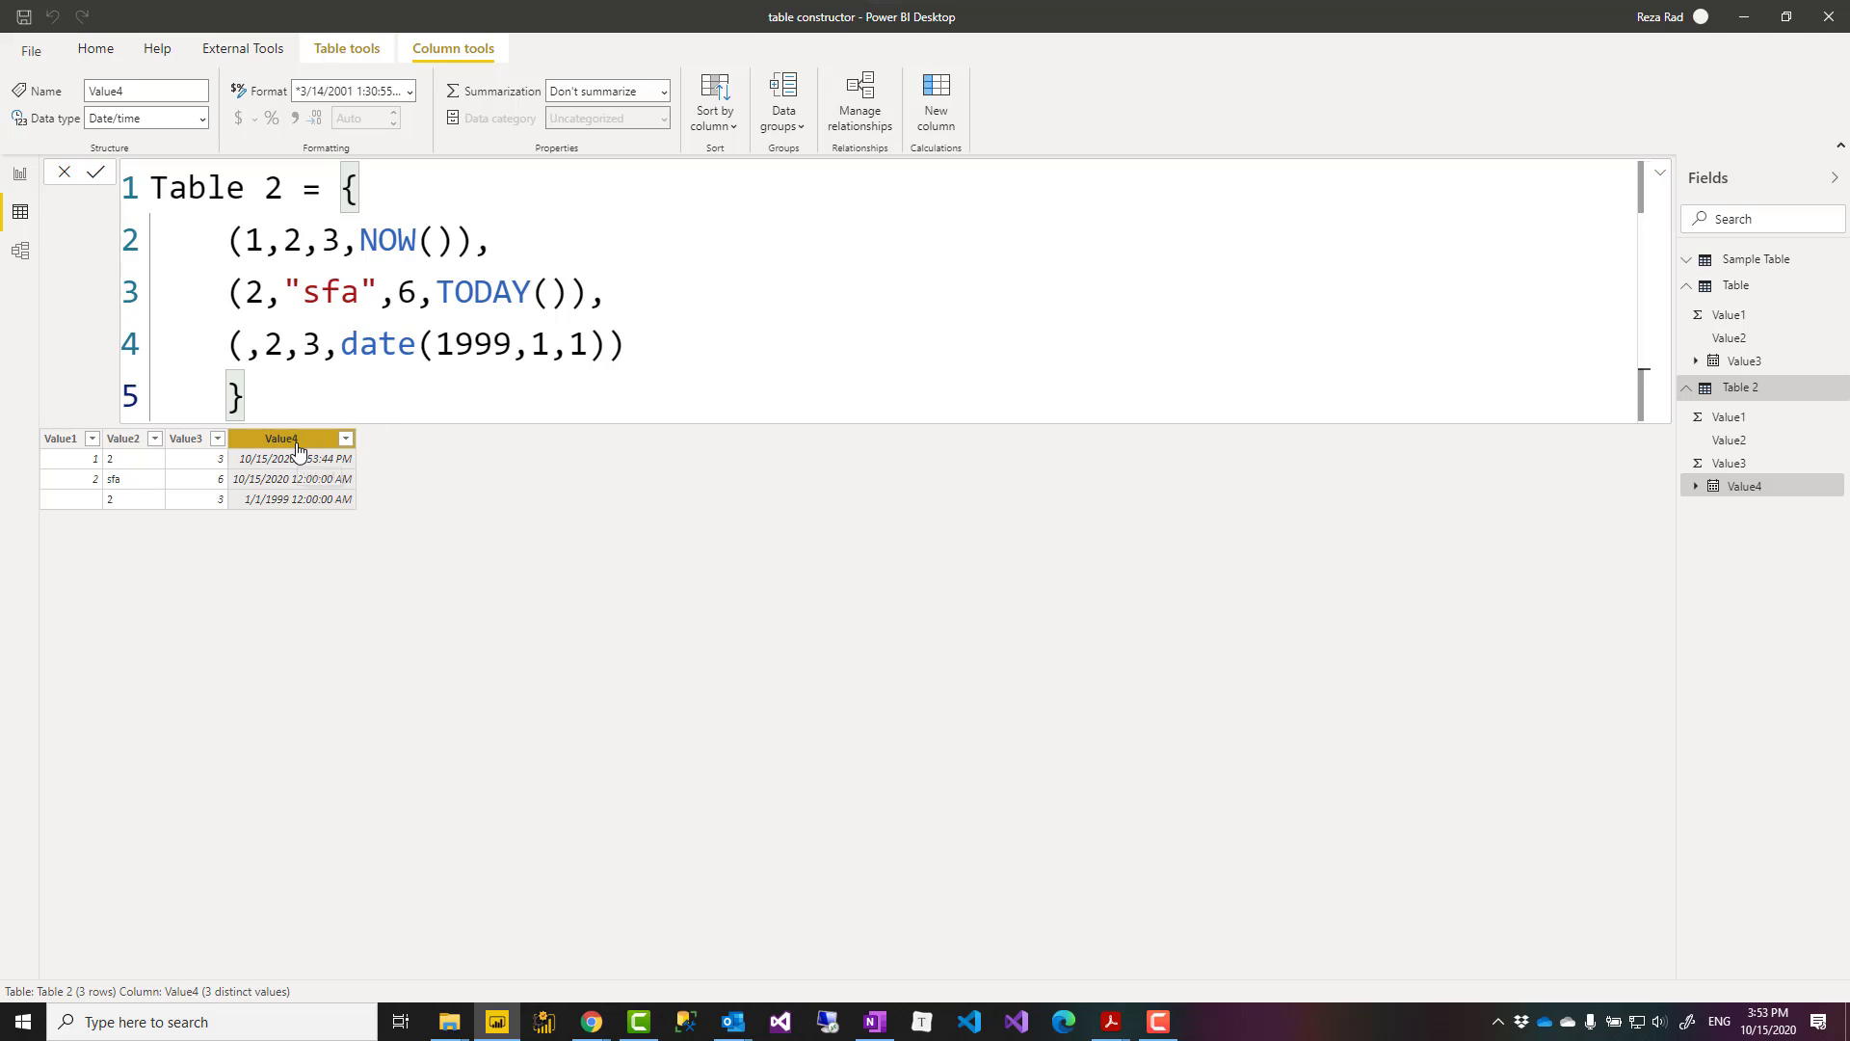
double_click(293, 446)
left_click(185, 447)
left_click(128, 450)
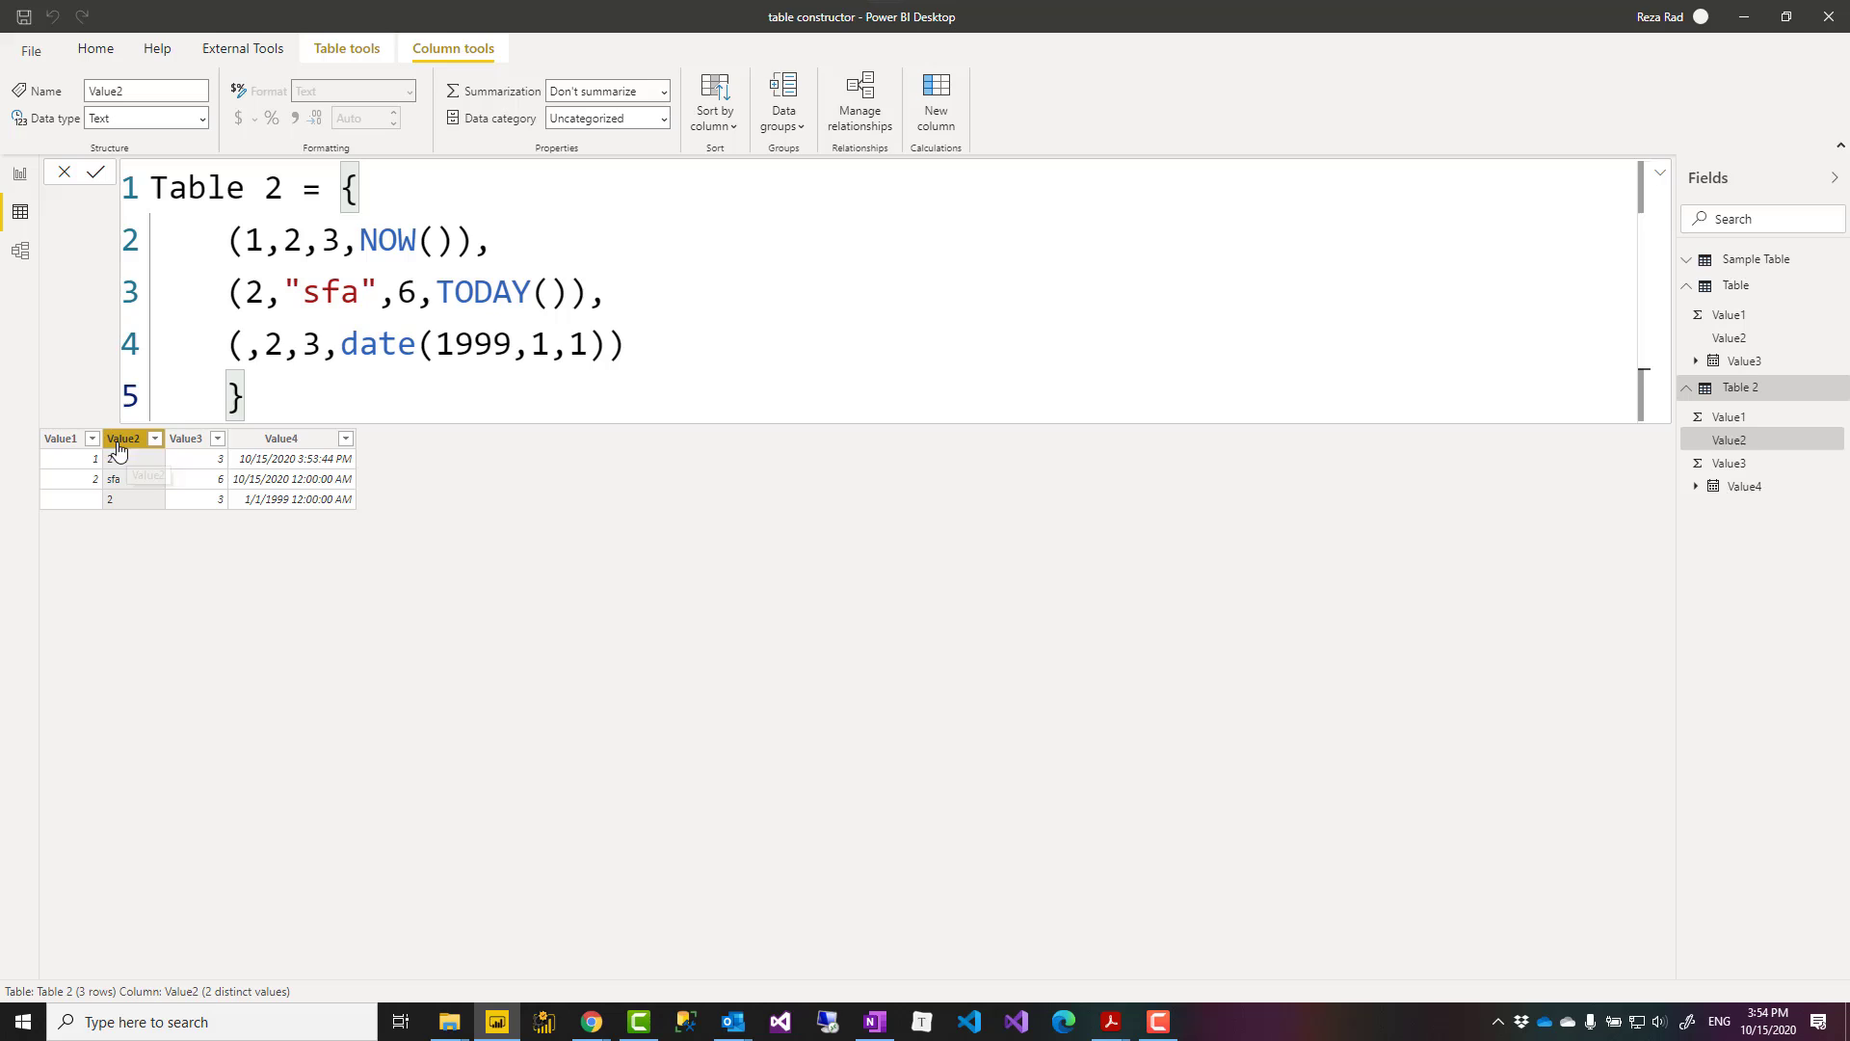
left_click(65, 450)
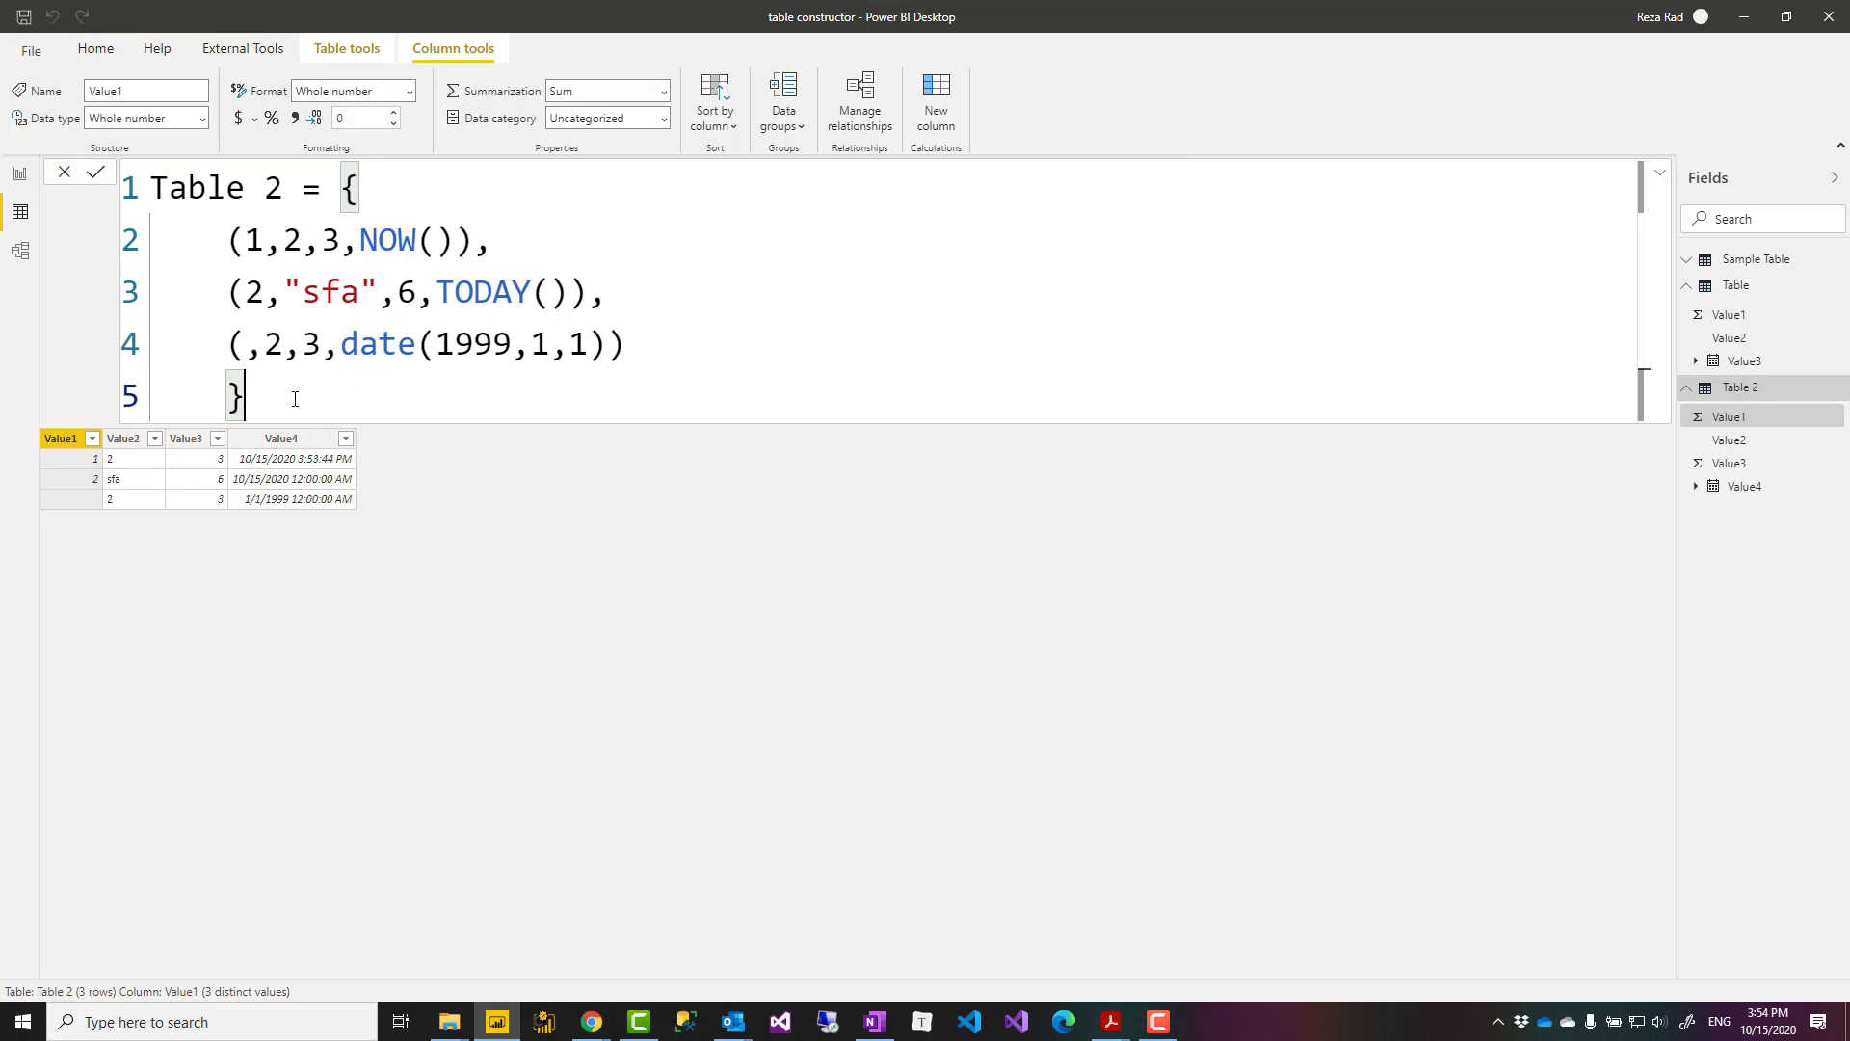
left_click(485, 240)
key("Left")
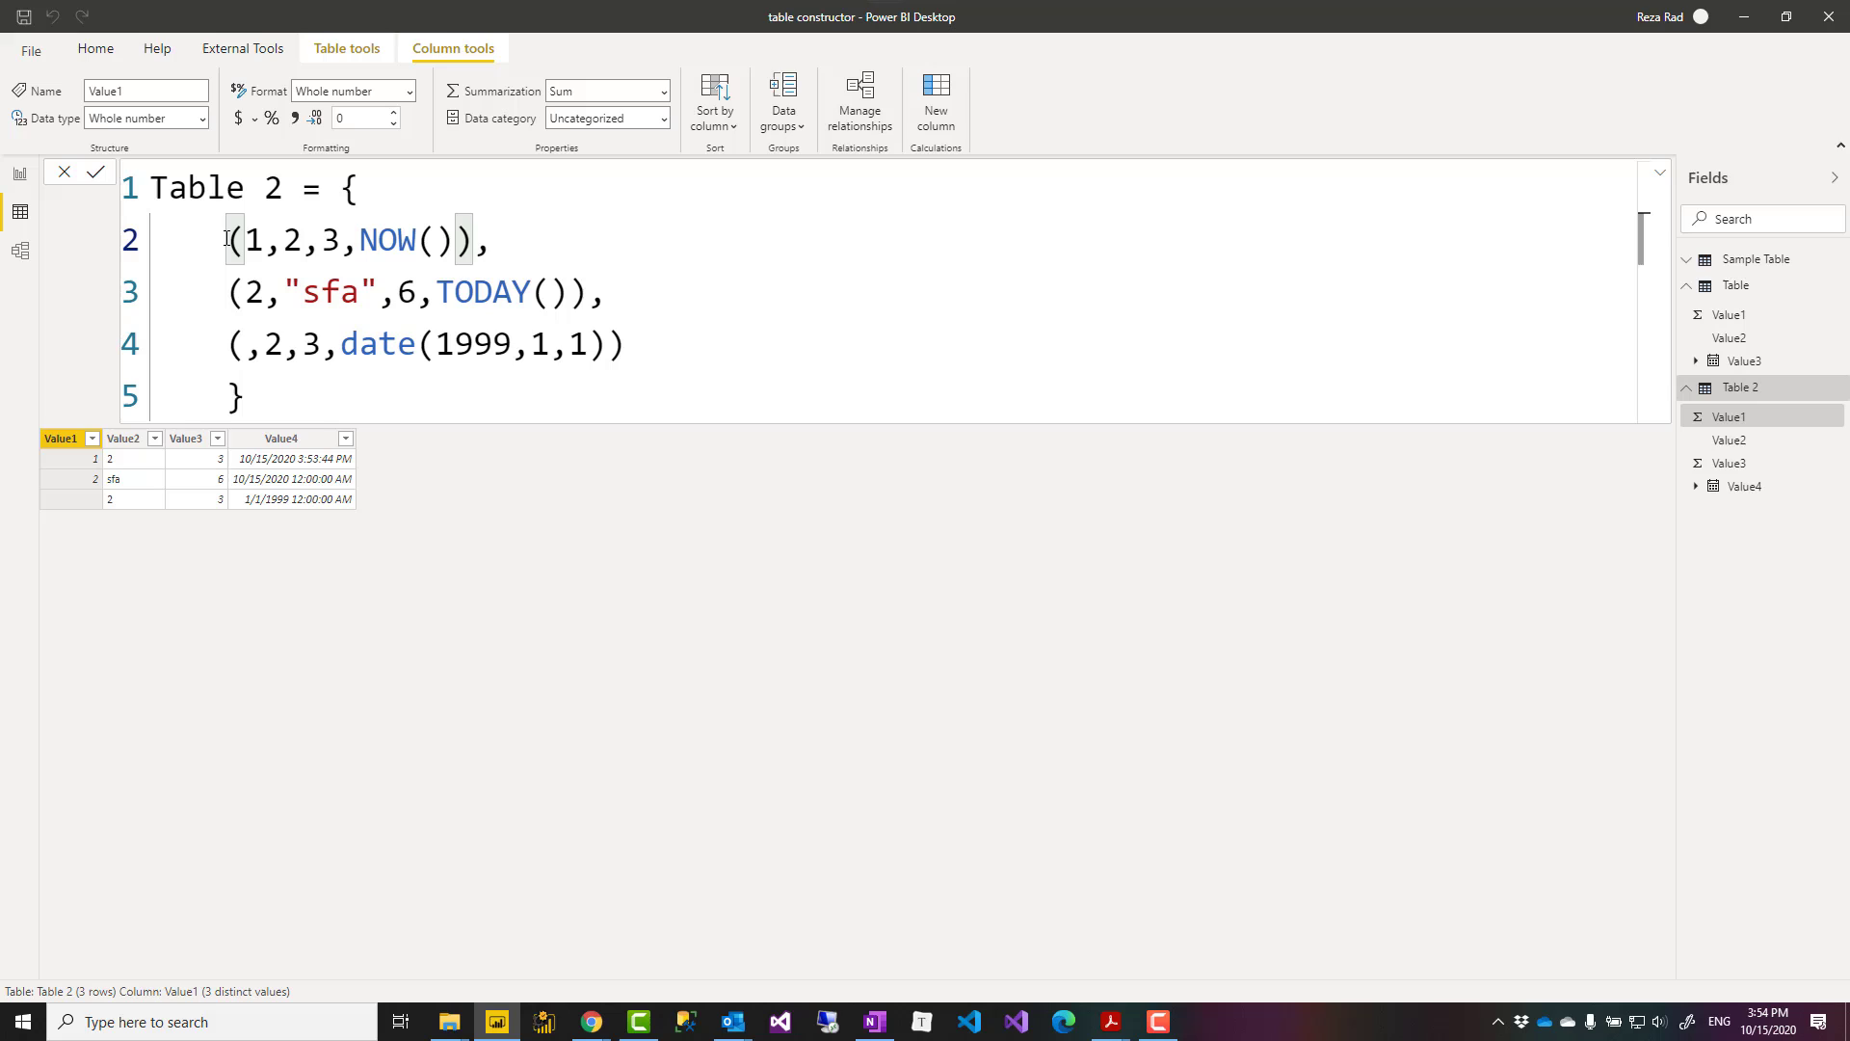
Replace the three row tuples with BLANK() so Table 2 reads {BLANK()}.
left_click_drag(227, 239, 697, 338)
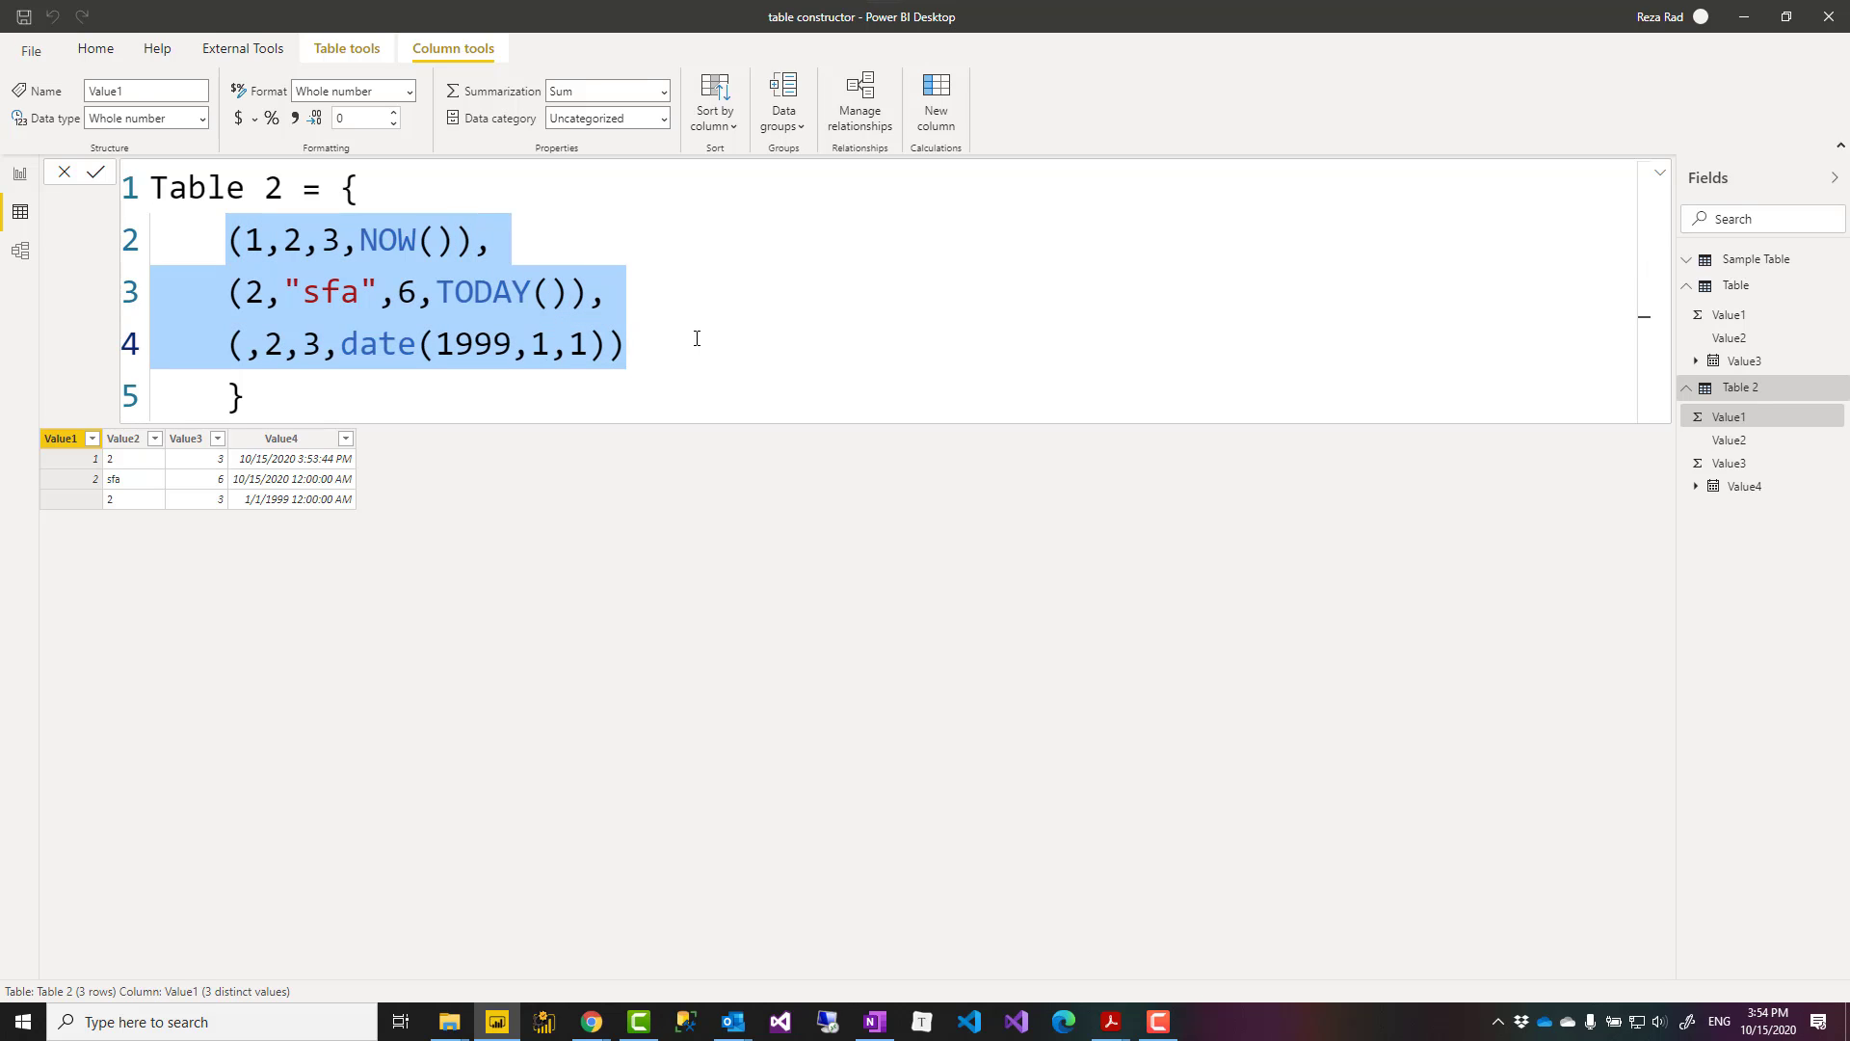
type("bl")
key("Tab")
type(")")
key("Return")
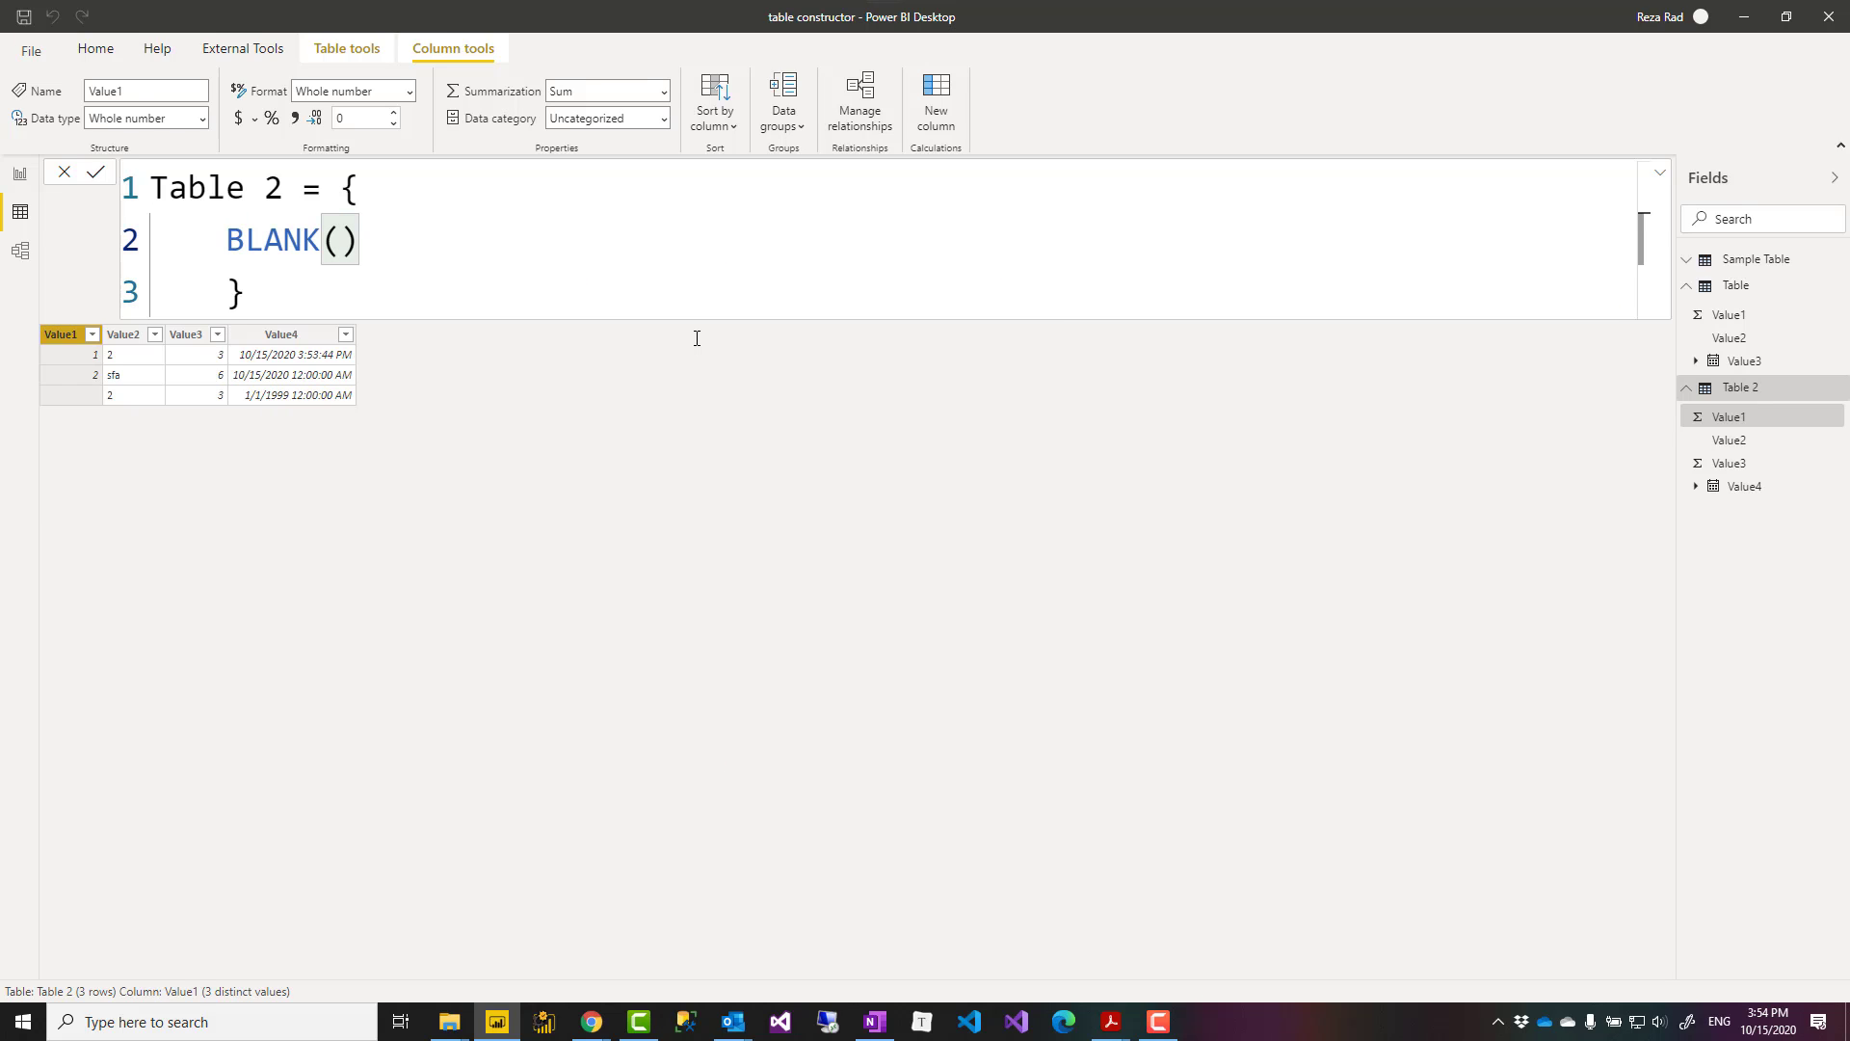